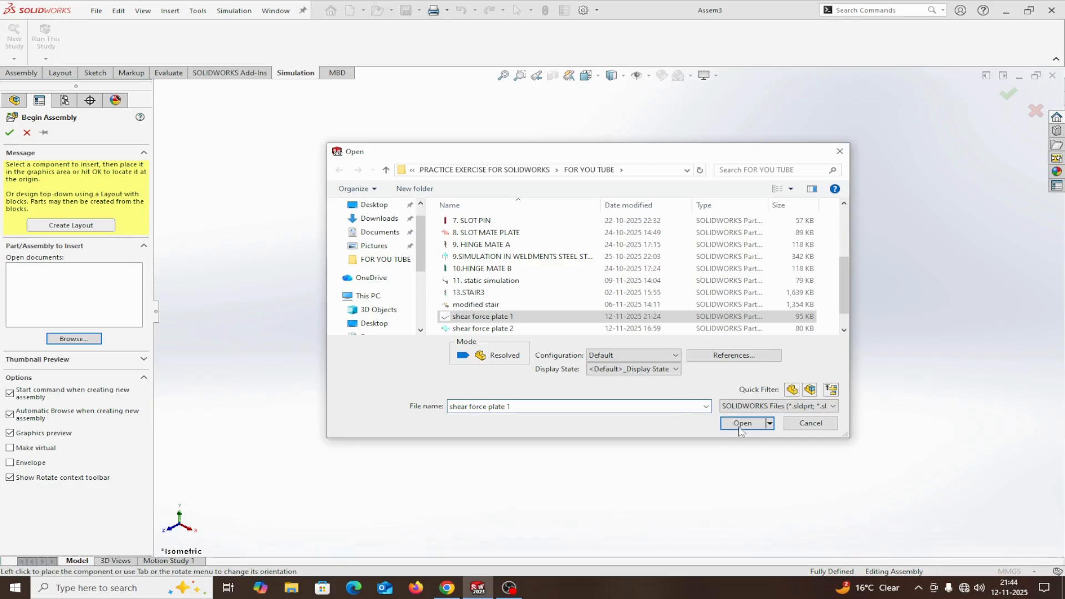
Insert shear force plate 1, rotate it in 90-degree increments about Y, show the origins, and place it on the assembly origin.
click(743, 423)
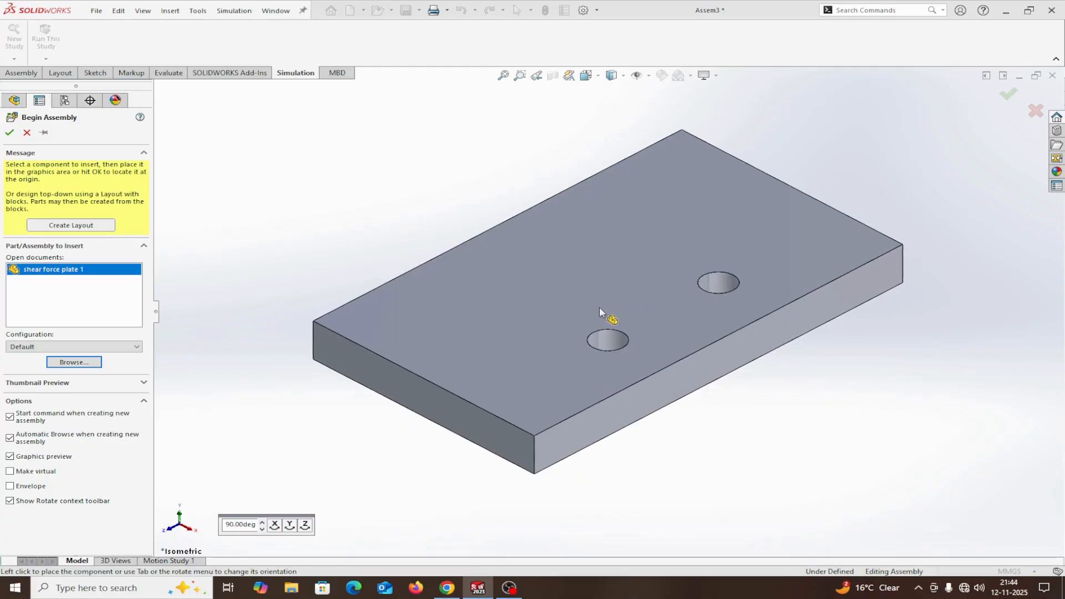
click(290, 526)
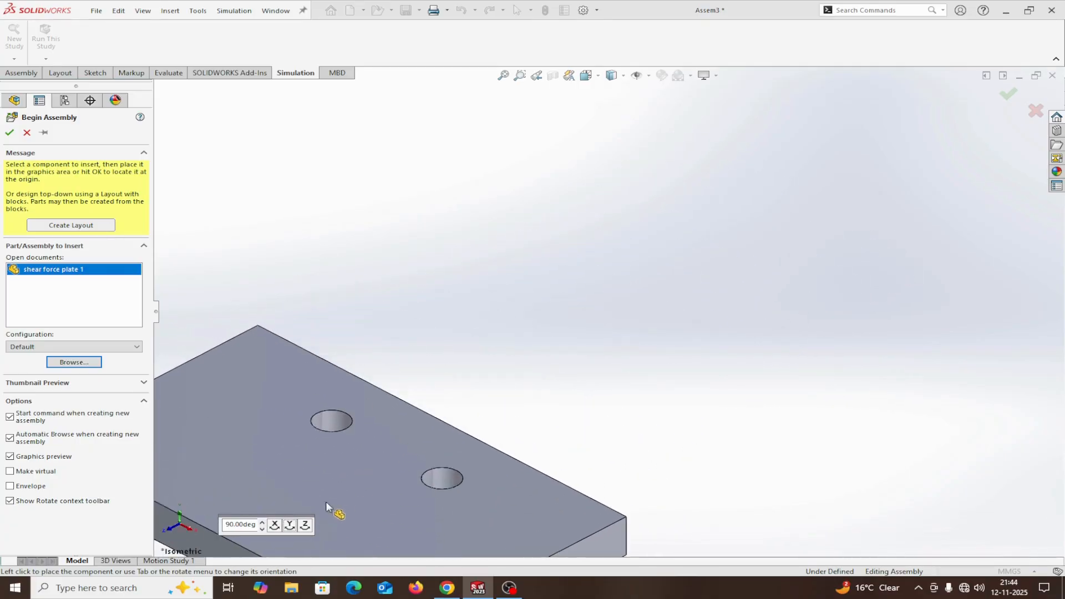
click(291, 527)
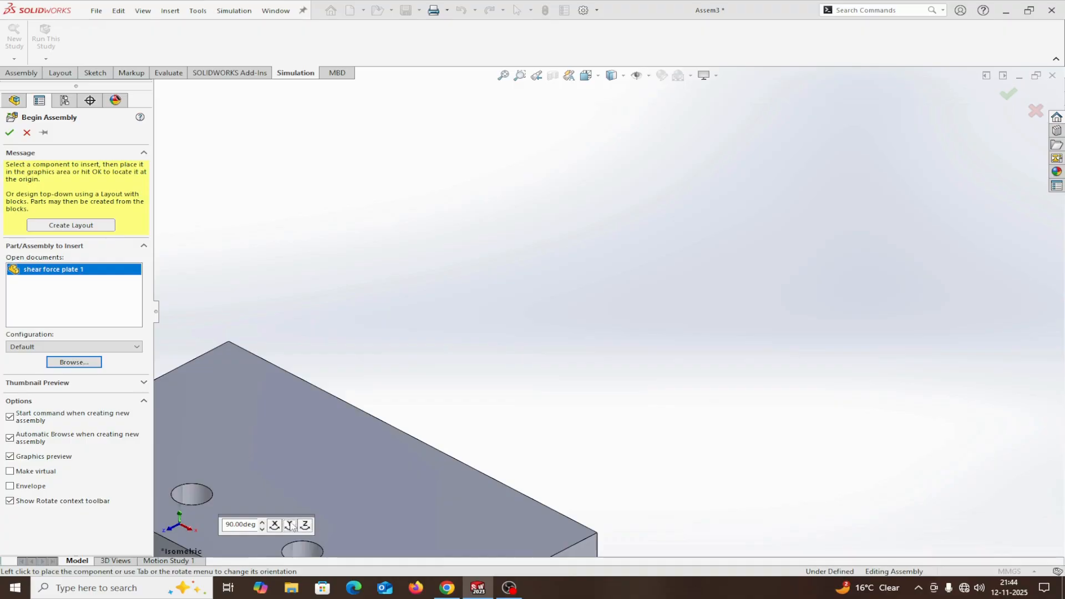
click(290, 528)
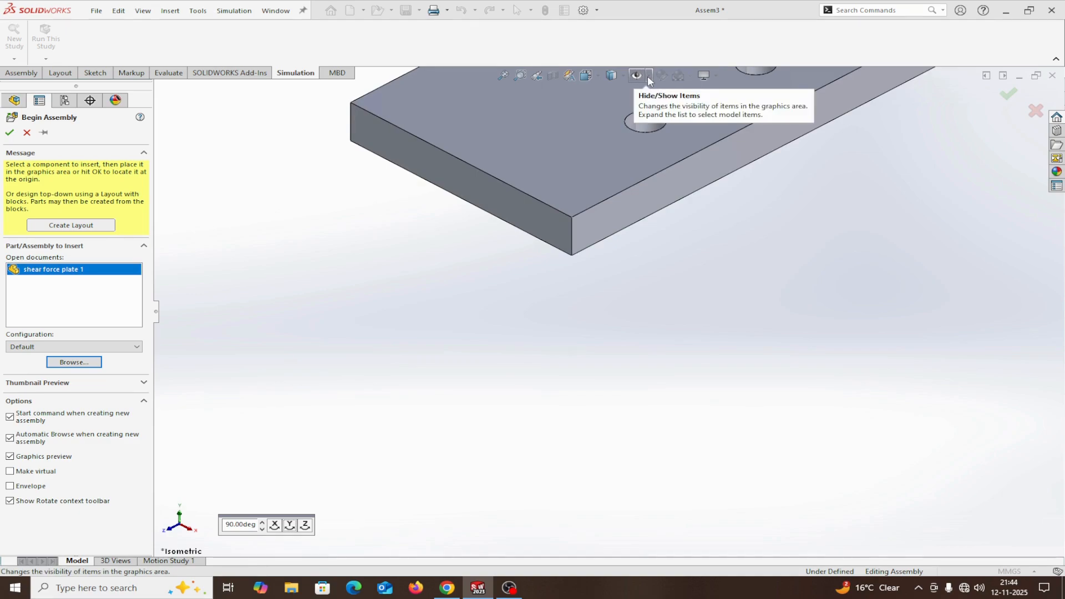
click(648, 76)
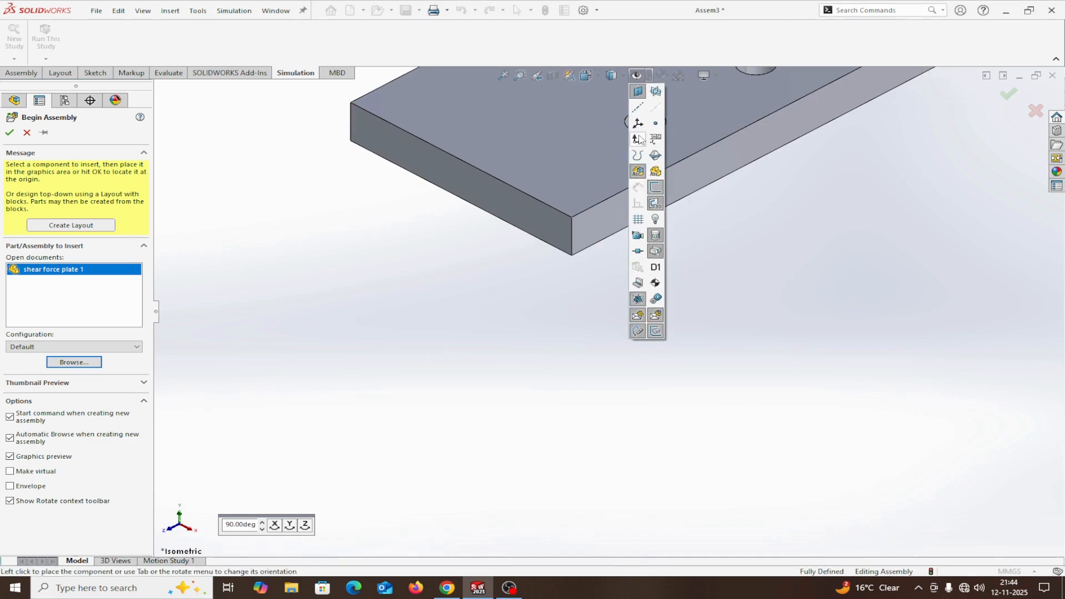
click(640, 139)
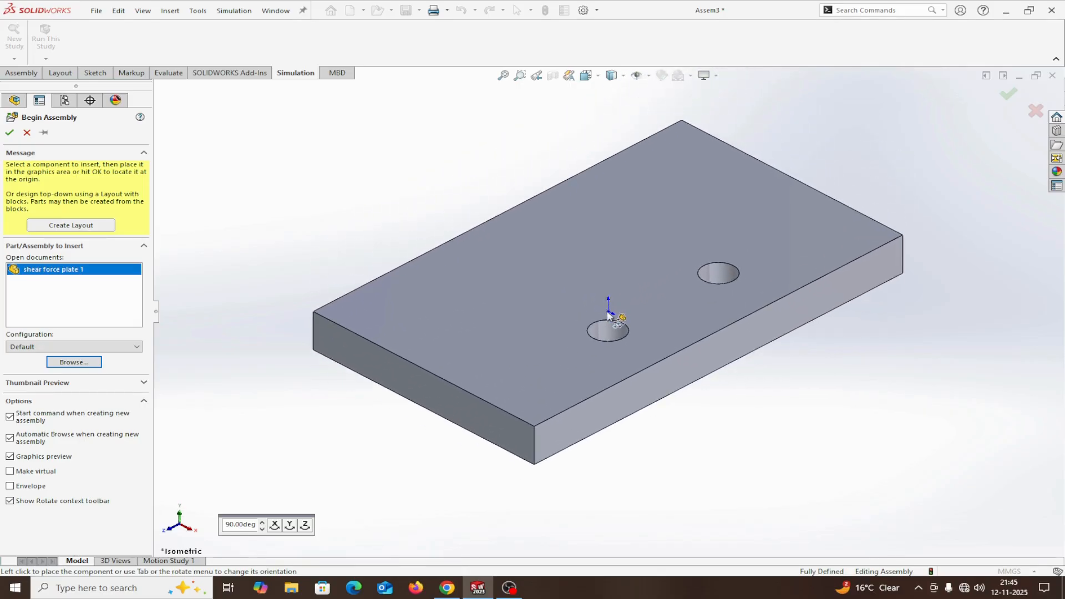
click(608, 313)
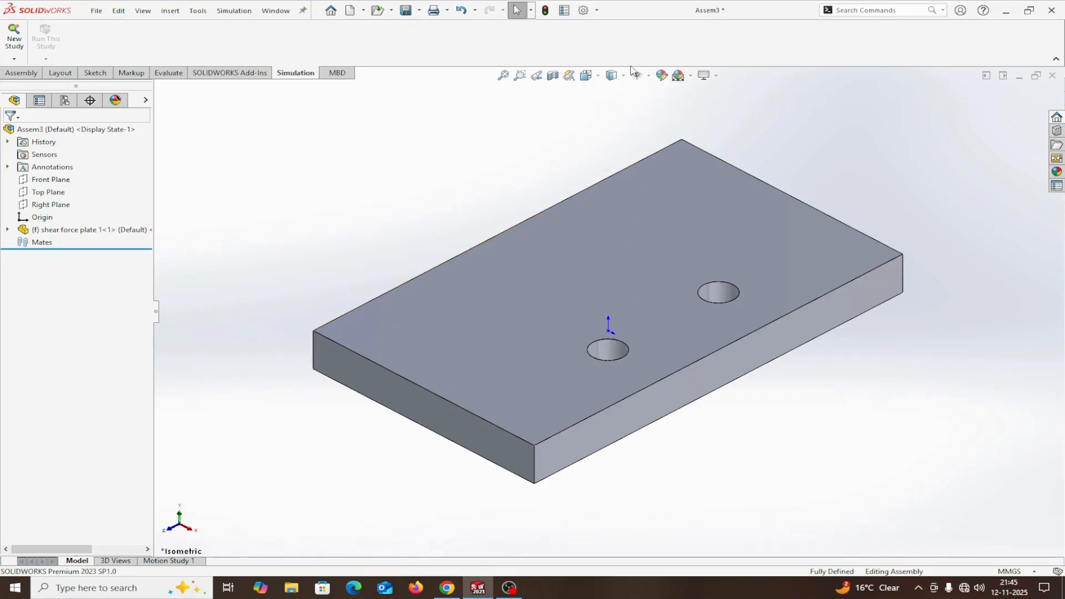
Hide the origins and apply a plain white background scene to the assembly.
click(649, 76)
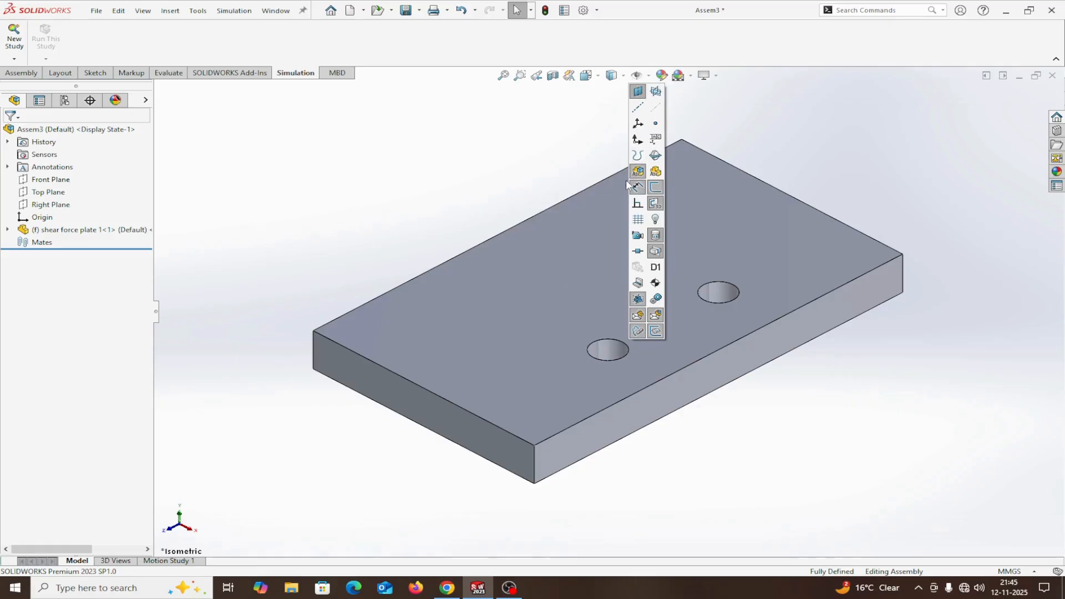
click(690, 76)
click(694, 105)
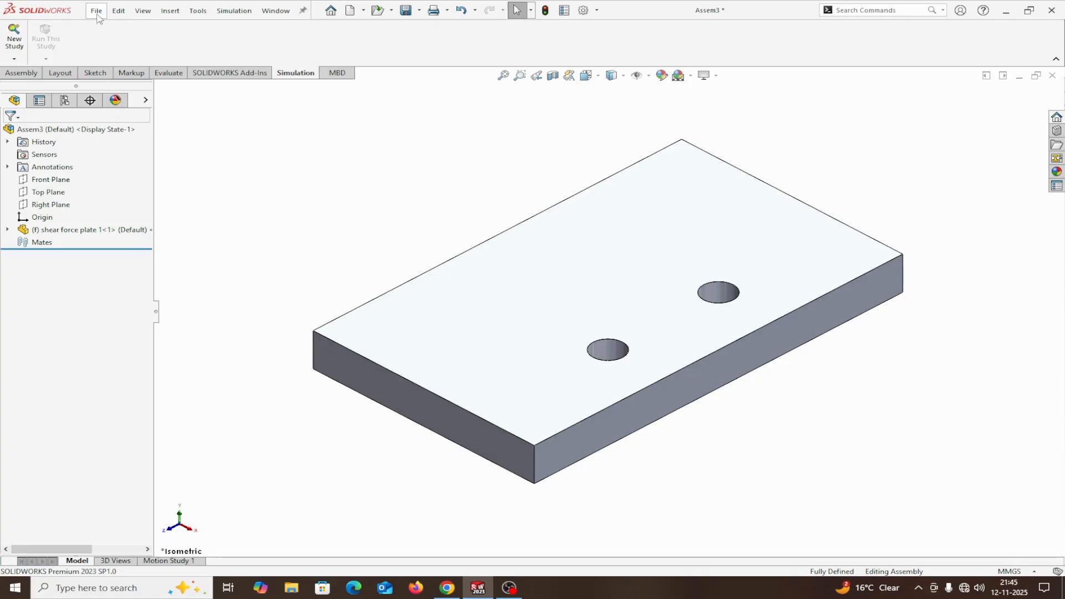
Insert shear force plate 2 into the assembly, placing it freely above and beside the first plate.
click(21, 73)
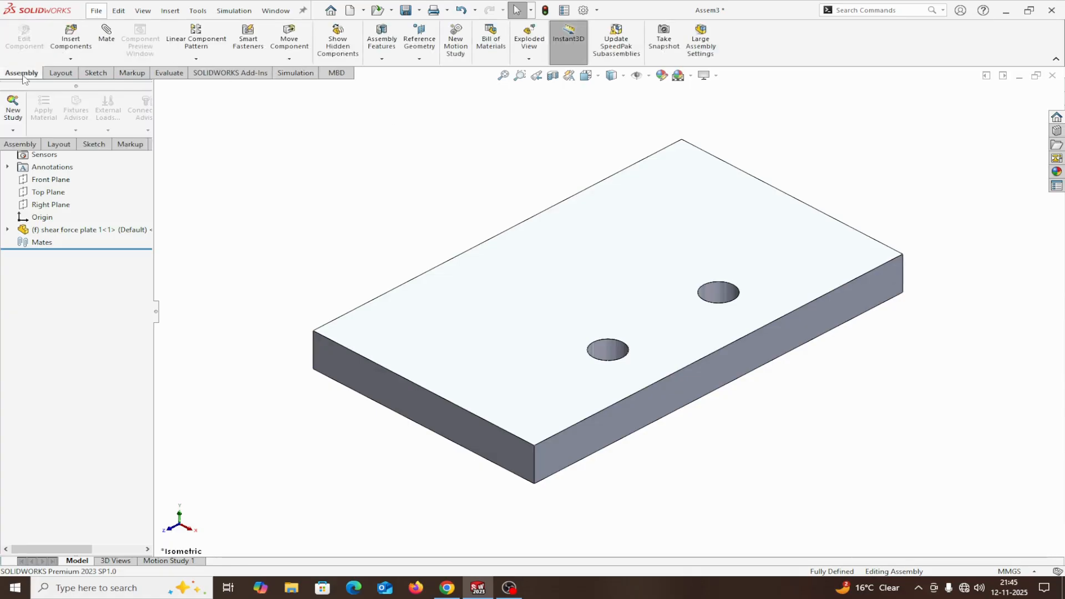
click(68, 40)
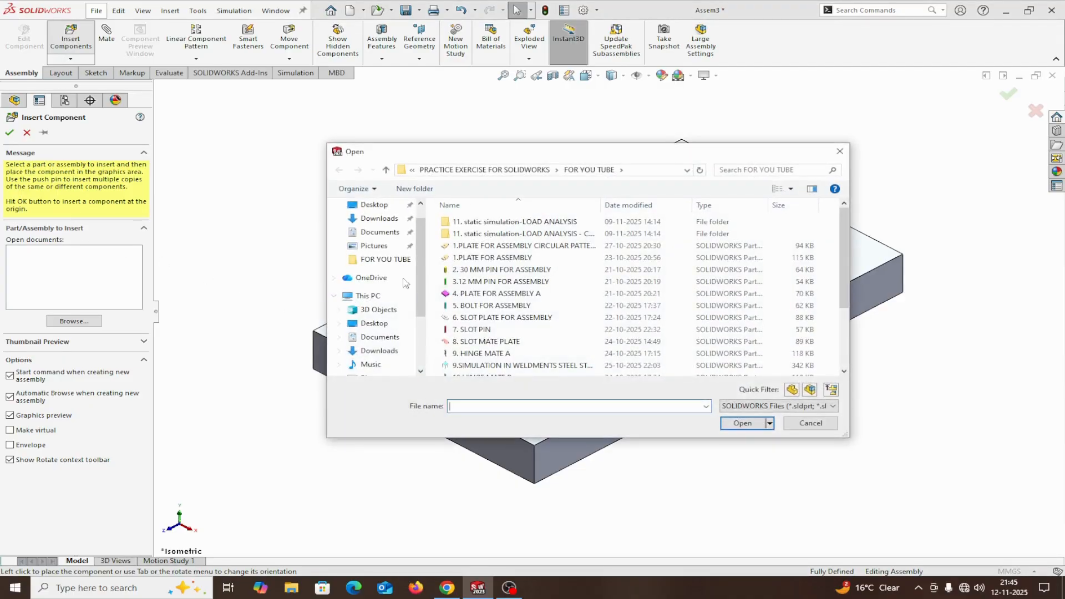
scroll(673, 266, down, 2)
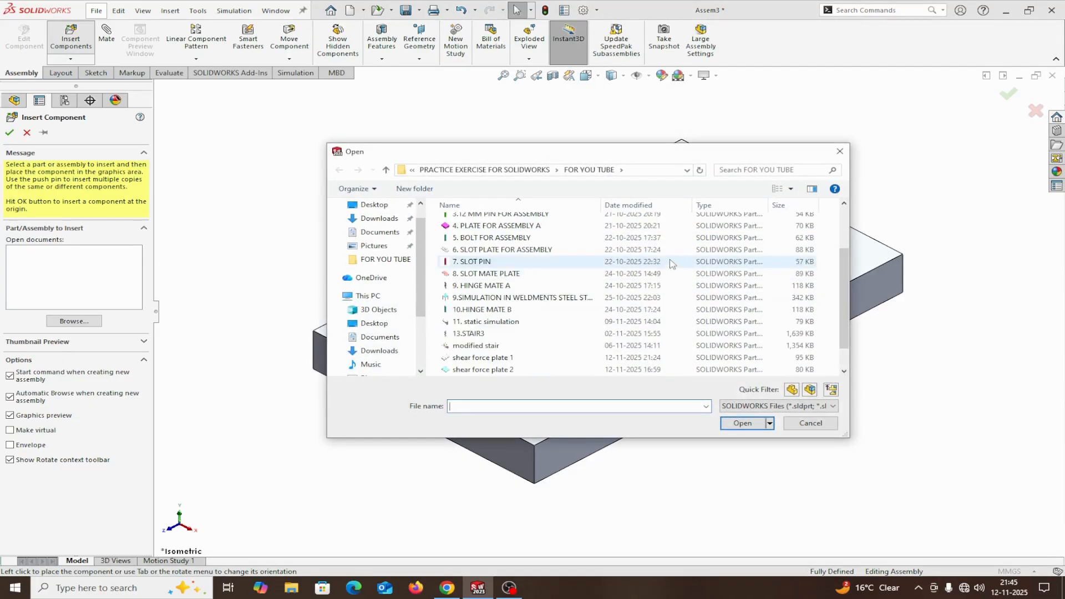
click(482, 369)
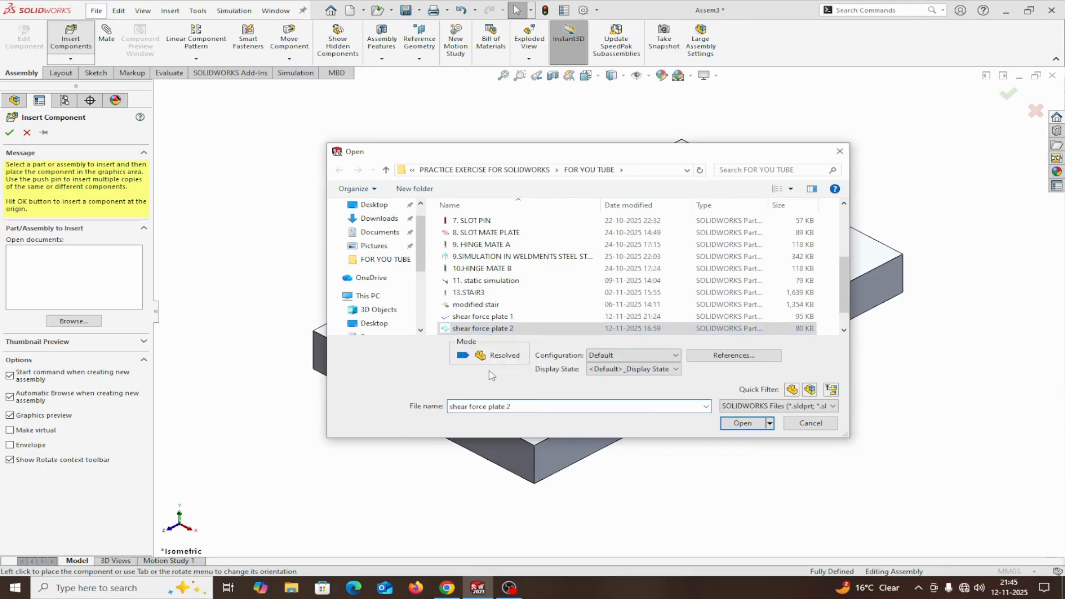
click(742, 423)
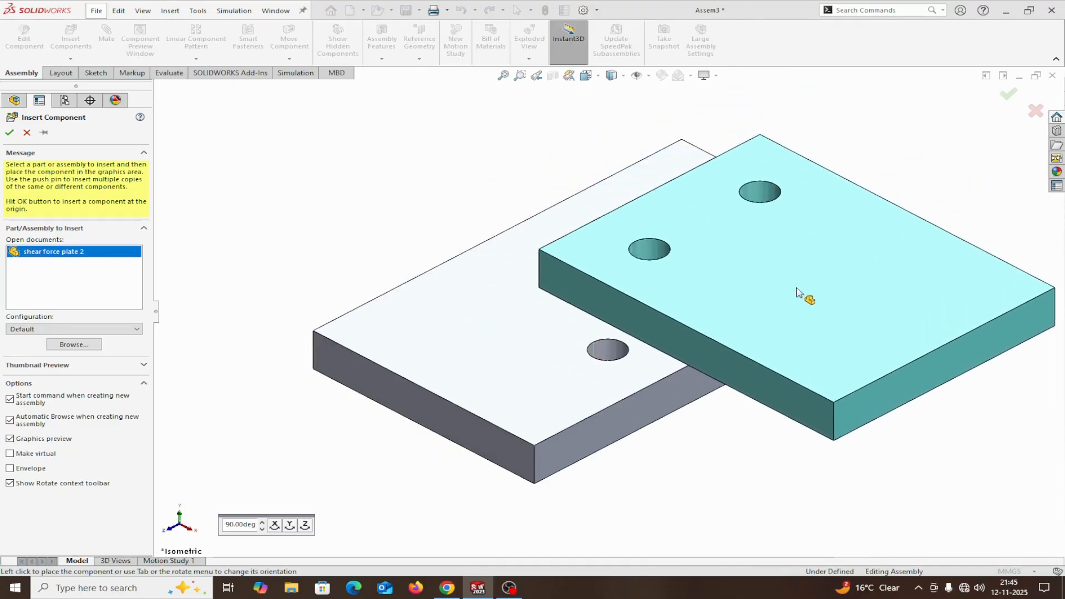
click(823, 229)
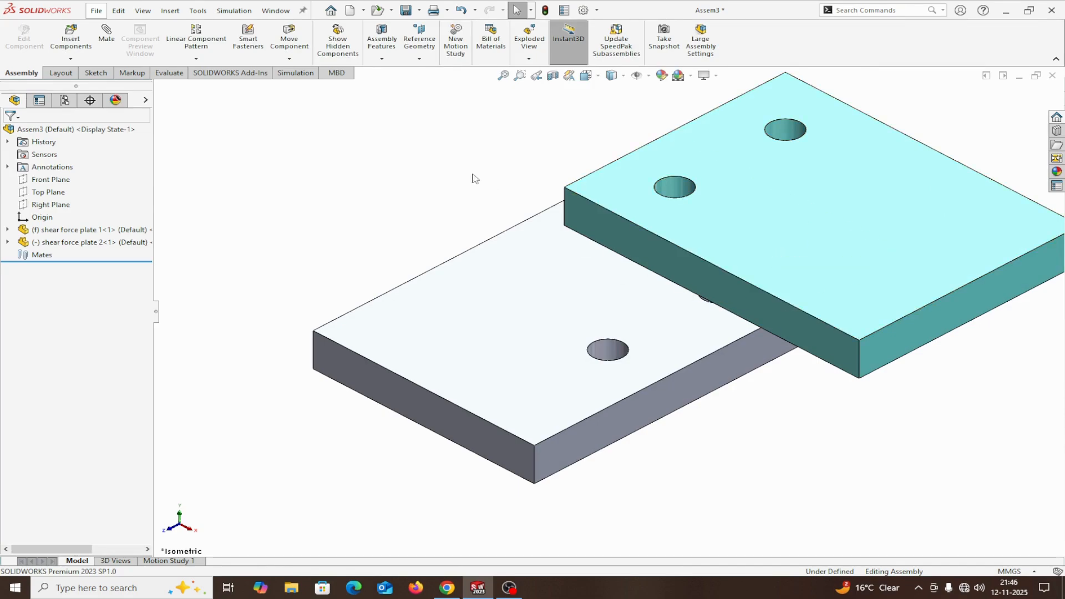
Add a coincident mate between the underside of shear force plate 2 and the top face of shear force plate 1.
click(107, 40)
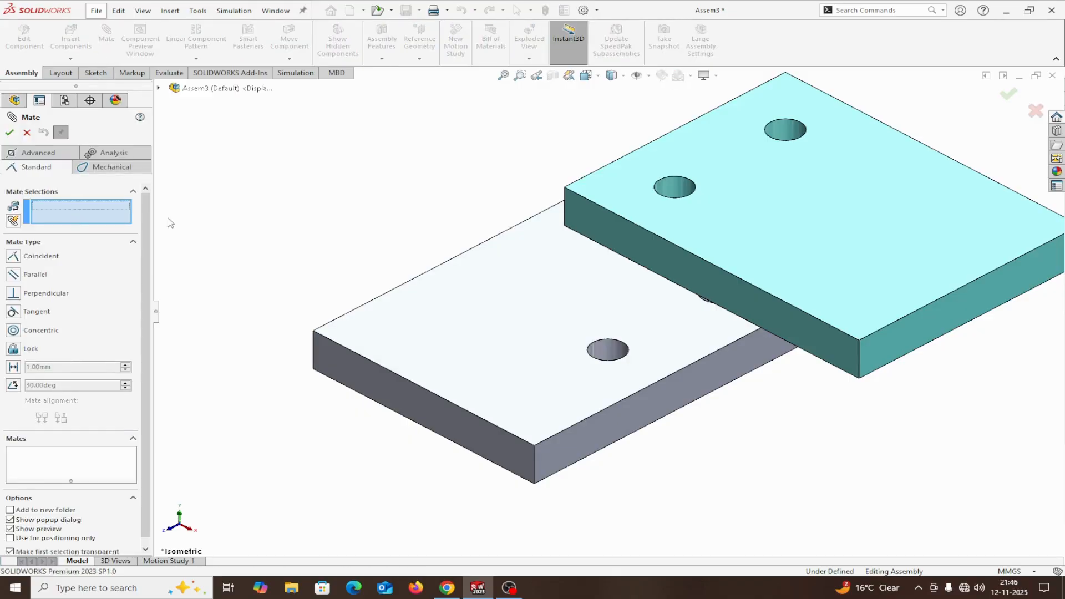
middle_drag(951, 512, 906, 514)
click(883, 270)
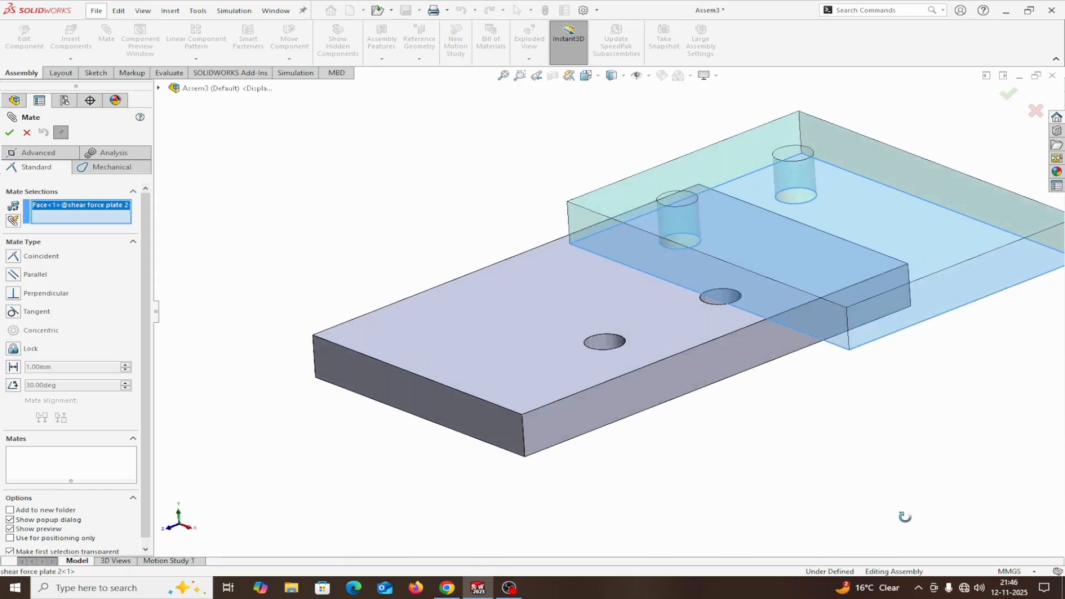
click(566, 360)
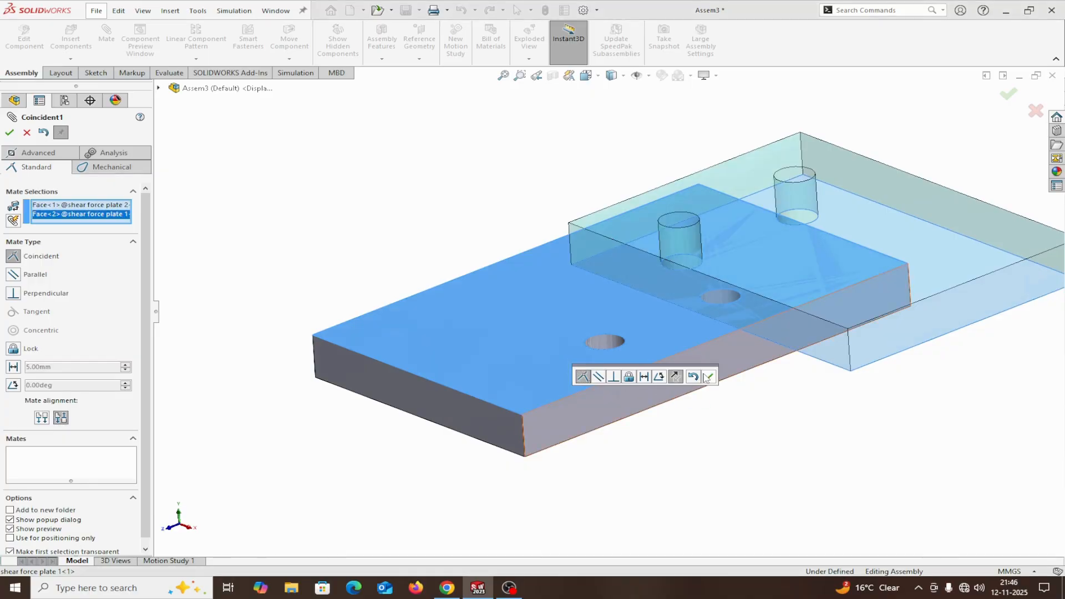
click(708, 377)
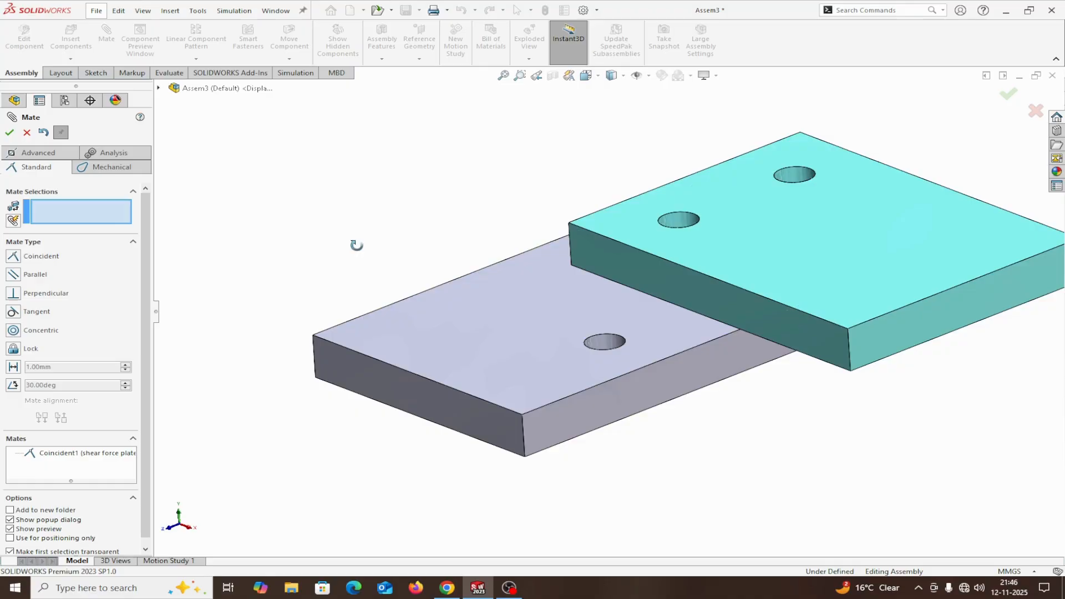
mouse_move(356, 245)
middle_down()
mouse_move(390, 185)
mouse_move(372, 247)
mouse_move(364, 356)
middle_up()
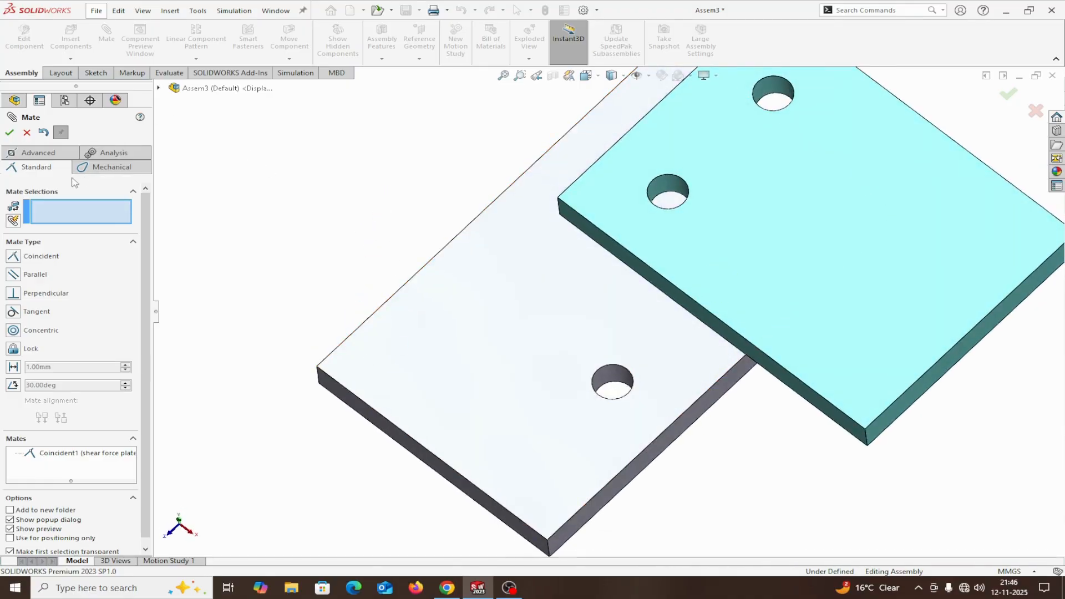
click(27, 133)
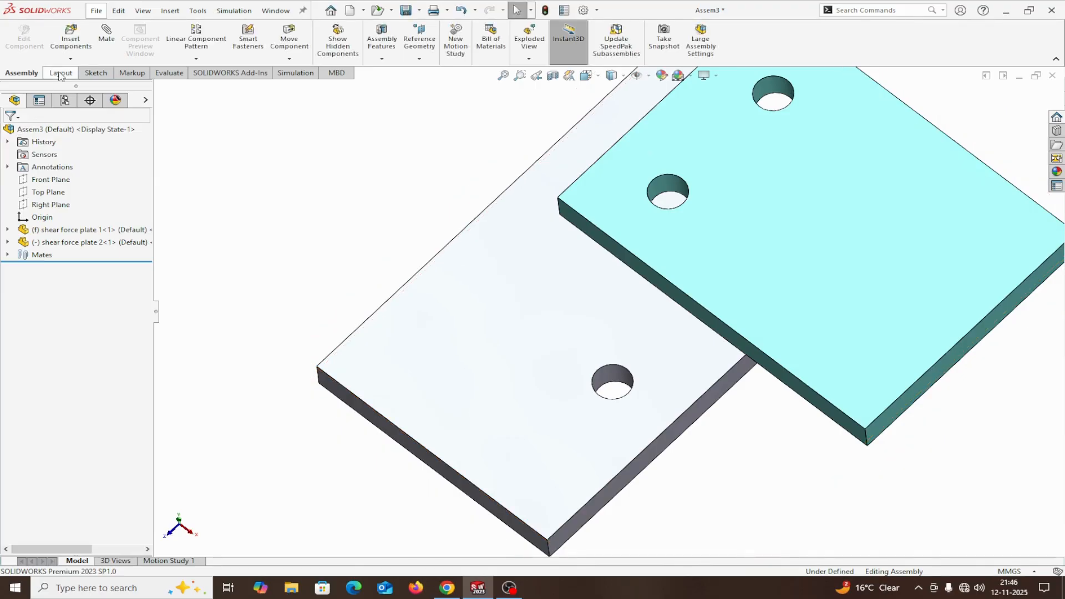
Add a concentric mate between the front hole of shear force plate 2 and the corresponding hole of shear force plate 1.
click(106, 33)
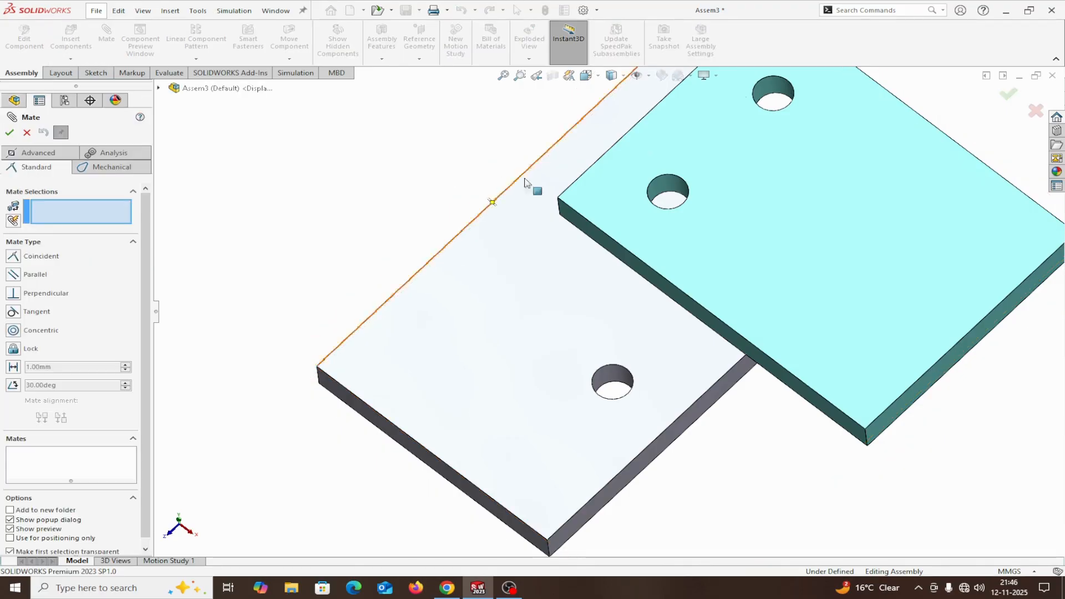
click(668, 184)
click(609, 379)
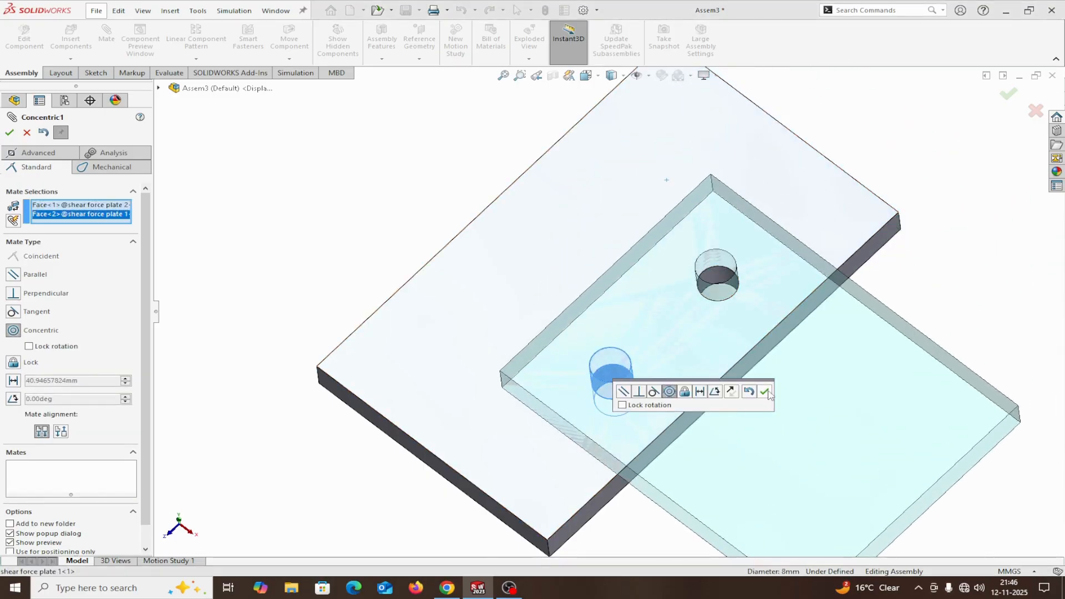
click(766, 392)
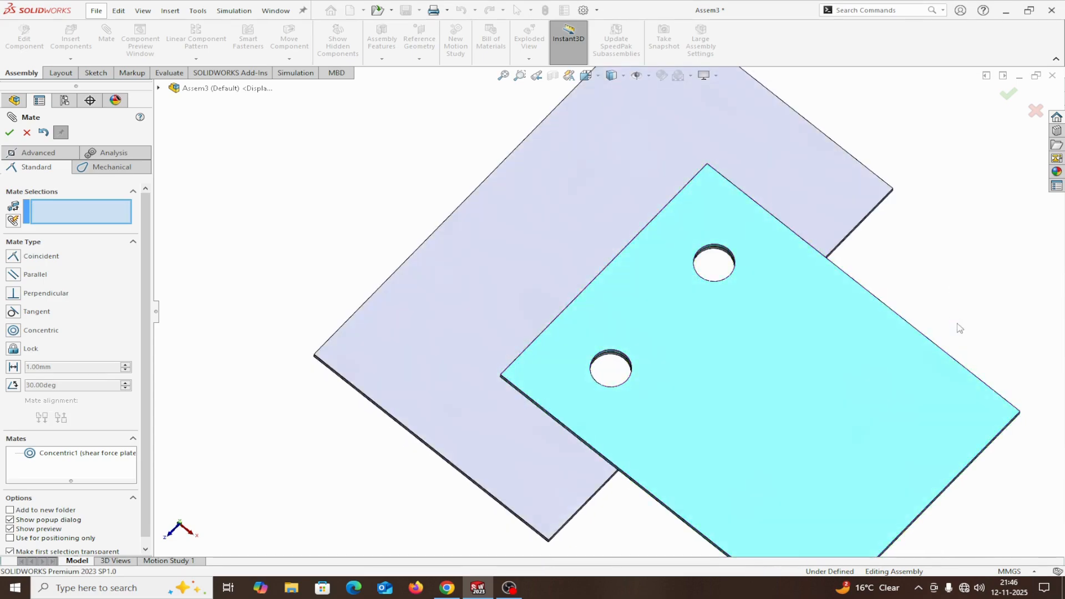
Swing shear force plate 2 slightly about the mated hole, and add a concentric mate between the second pair of holes.
drag(875, 347, 873, 310)
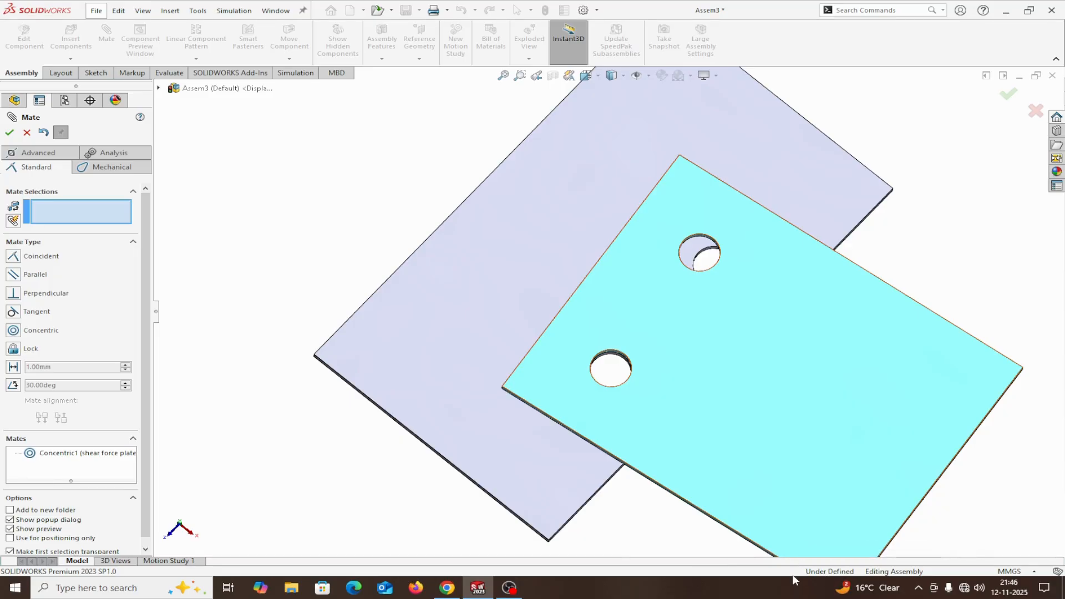
middle_drag(400, 244, 861, 189)
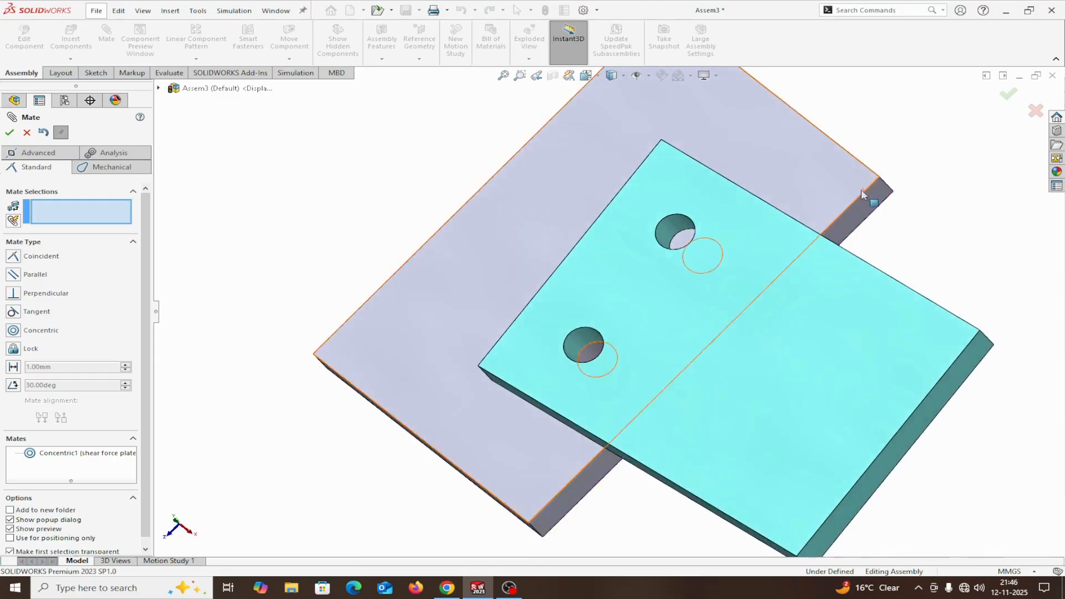
click(688, 243)
middle_drag(946, 248, 988, 277)
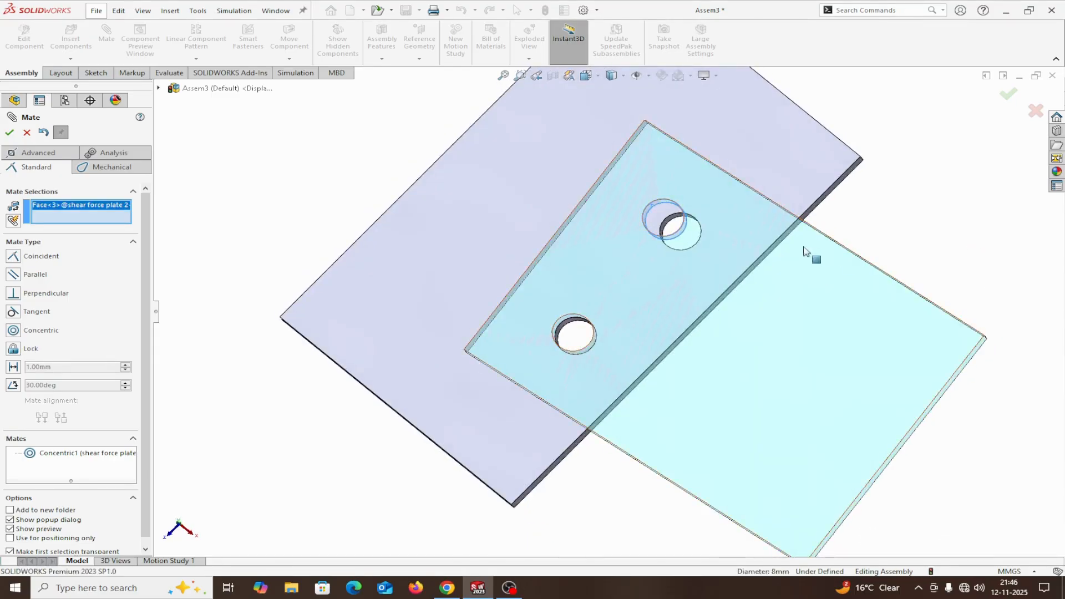
click(669, 225)
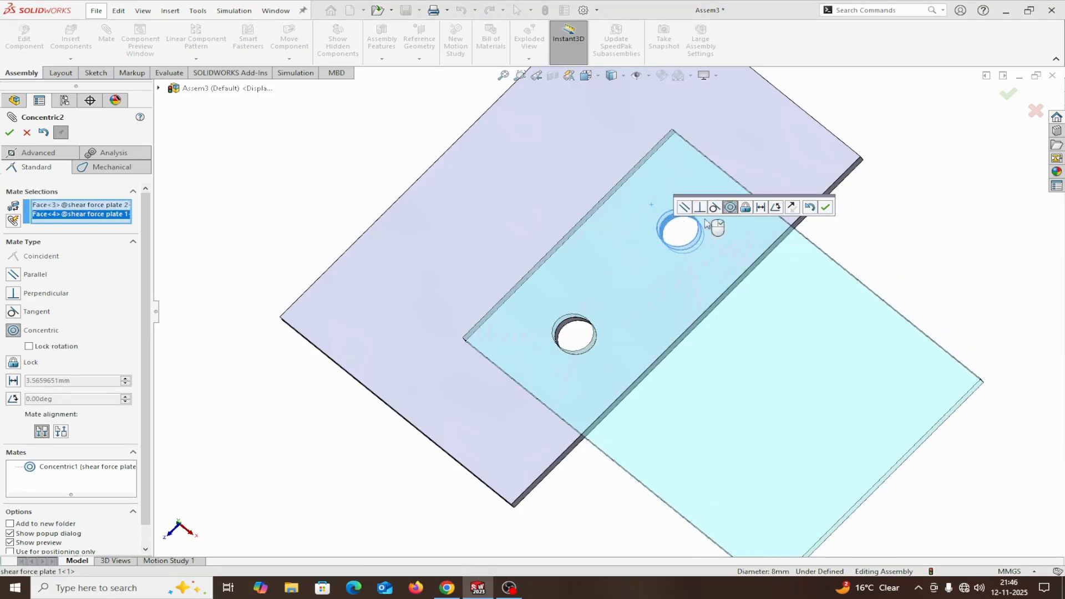
click(826, 208)
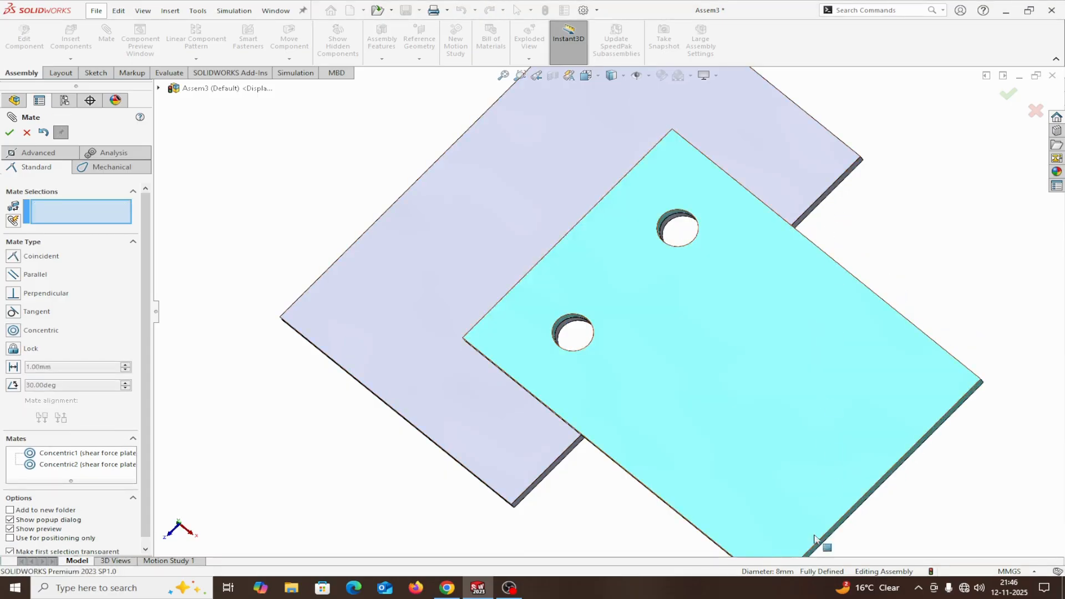
middle_drag(913, 512, 947, 437)
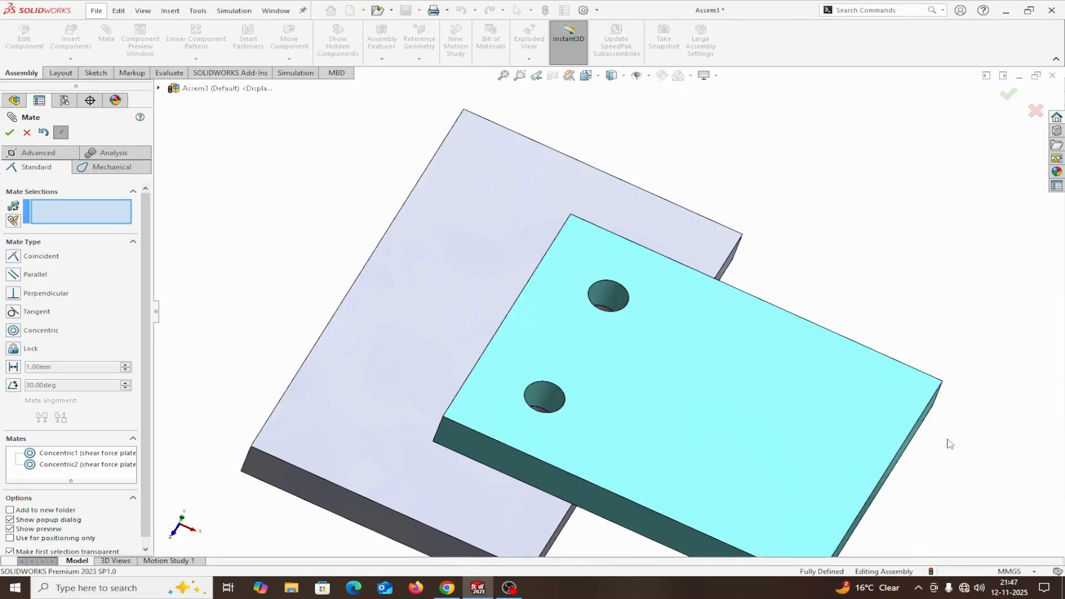
click(28, 132)
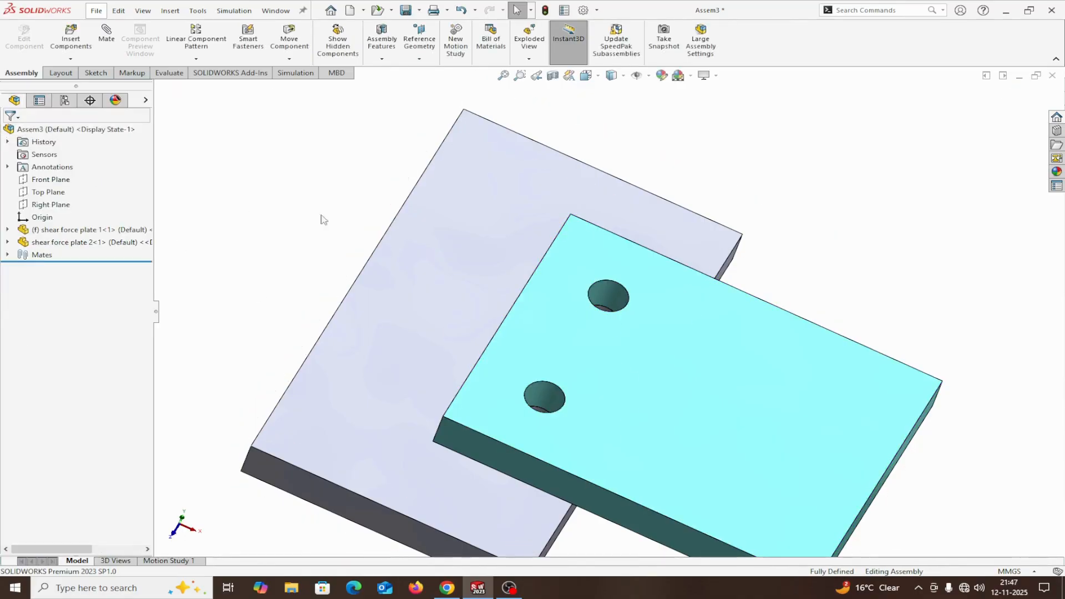
Examine the mated plates, and open shear force plate 1 in its own window and close it again.
scroll(591, 269, up, 3)
middle_drag(758, 286, 788, 260)
middle_drag(824, 479, 815, 504)
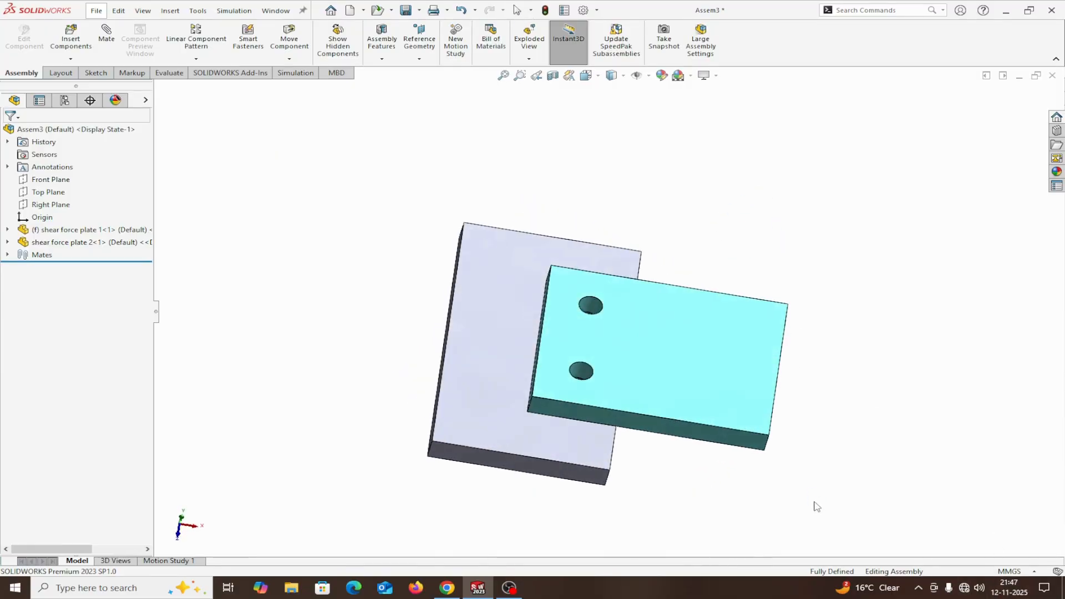
click(475, 355)
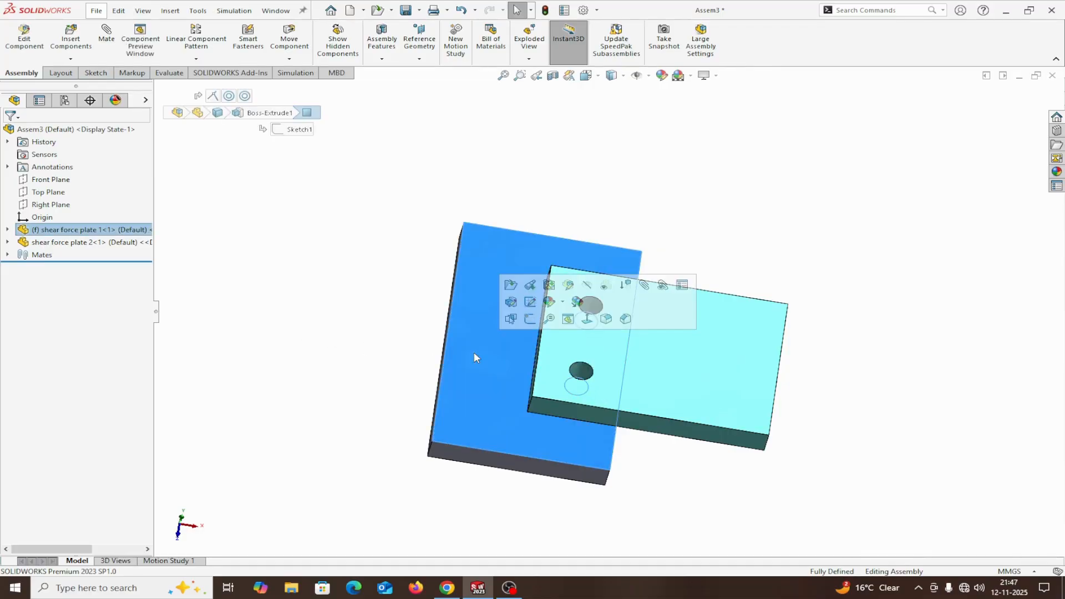
click(368, 244)
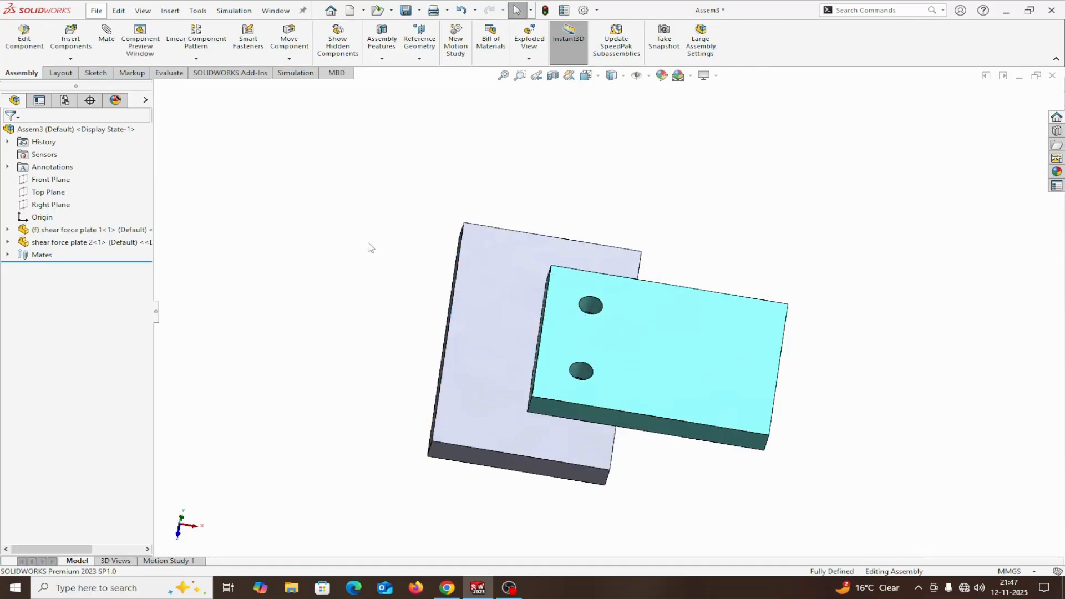
click(48, 228)
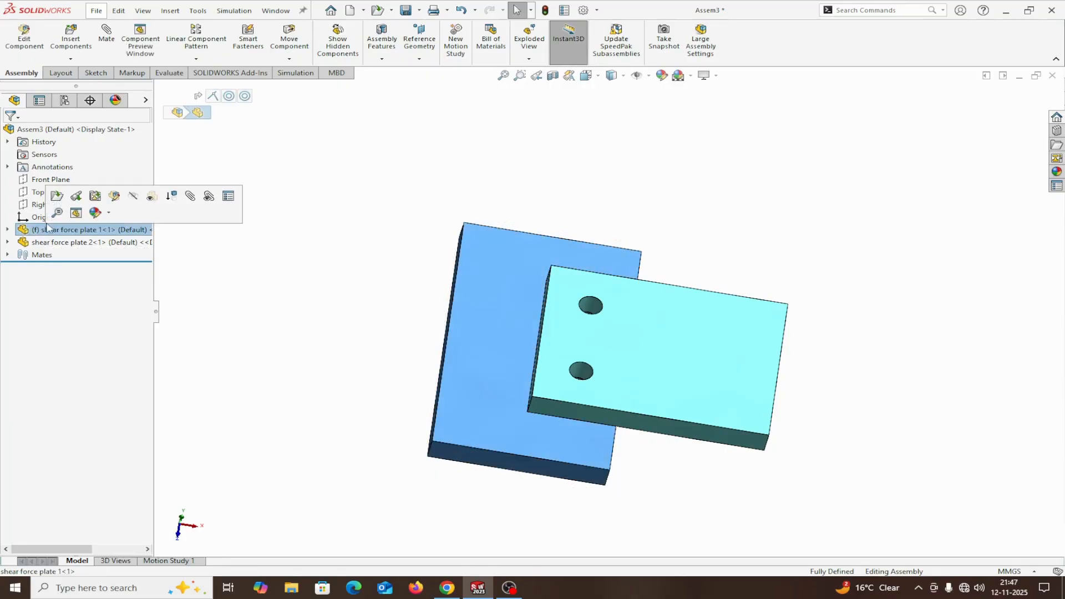
click(57, 197)
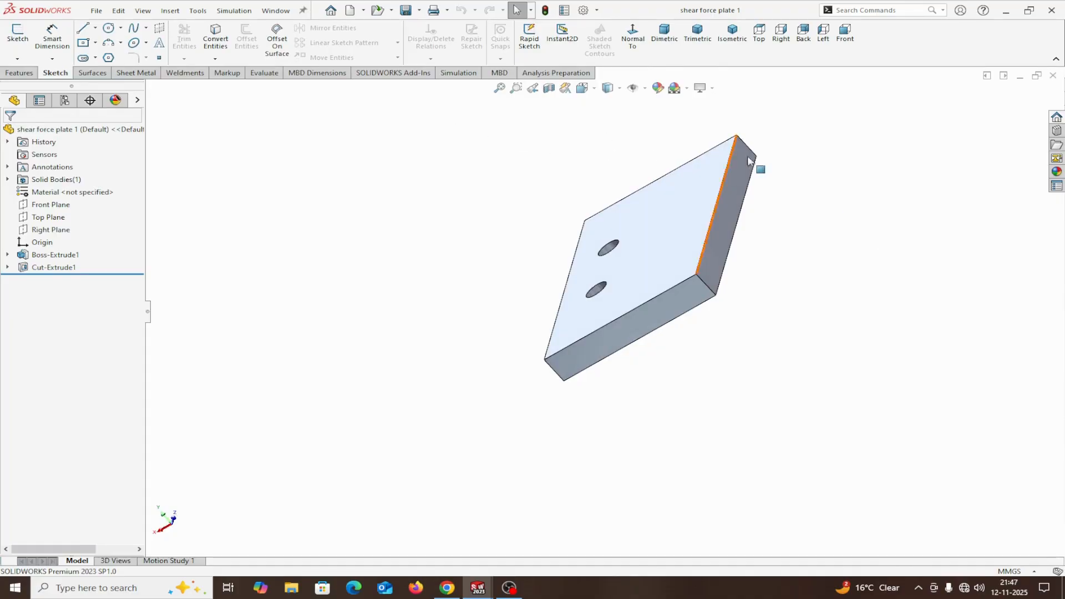
click(1053, 77)
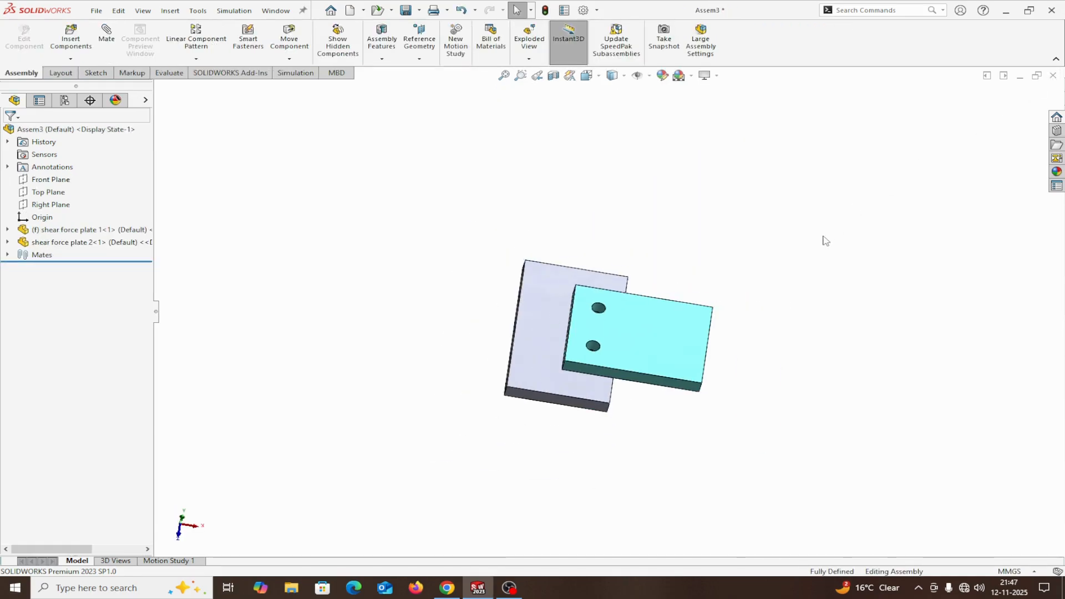
Check in the add-ins list whether SOLIDWORKS Simulation is active, and close the list without changes.
mouse_move(823, 238)
middle_down()
mouse_move(733, 310)
mouse_move(758, 209)
mouse_move(808, 238)
middle_up()
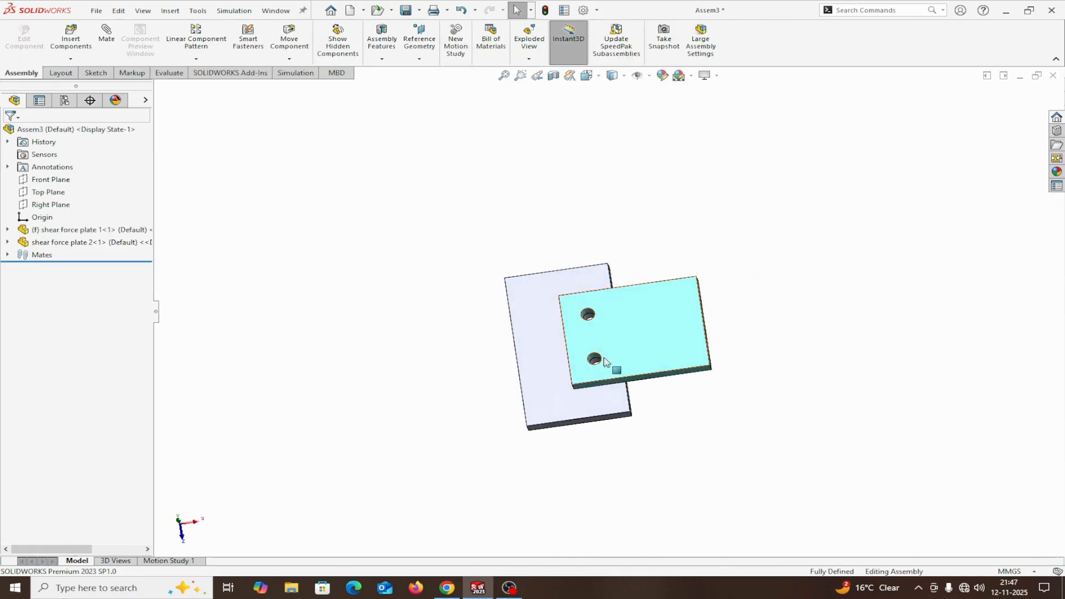
mouse_move(605, 366)
middle_down()
mouse_move(590, 452)
mouse_move(623, 409)
mouse_move(596, 409)
mouse_move(582, 431)
mouse_move(623, 427)
mouse_move(608, 380)
middle_up()
middle_drag(614, 439, 564, 364)
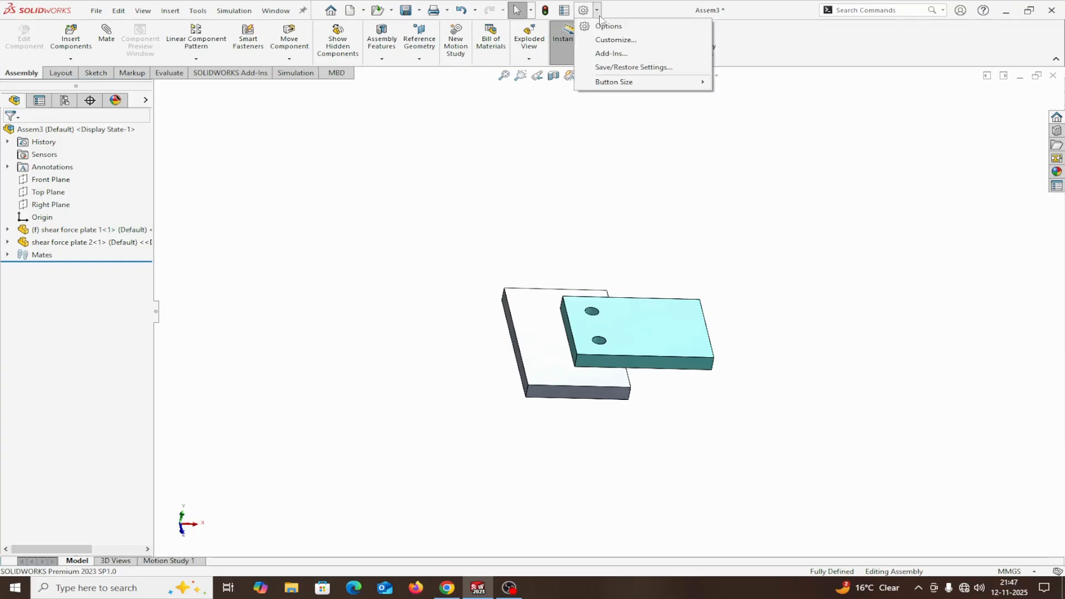
click(611, 53)
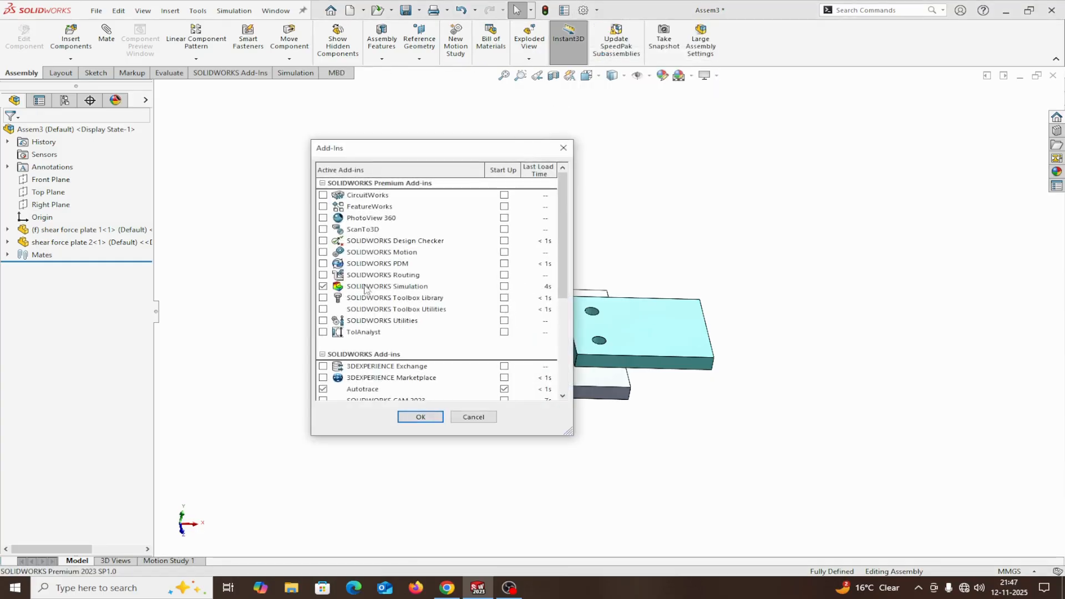
click(341, 289)
click(564, 149)
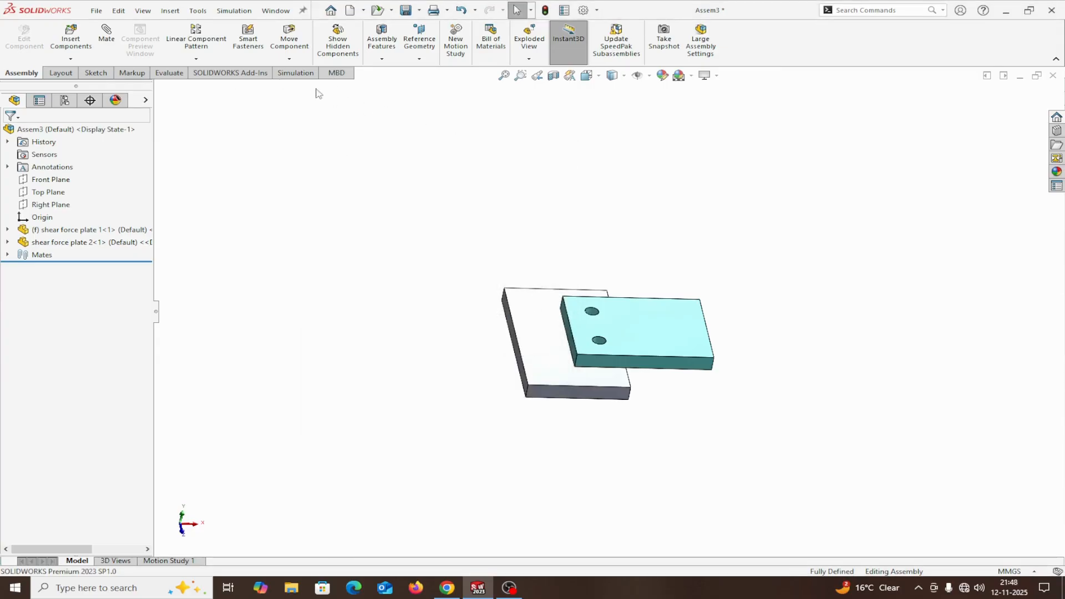
Create a new static simulation study named "Static shear force" for the assembly.
click(298, 77)
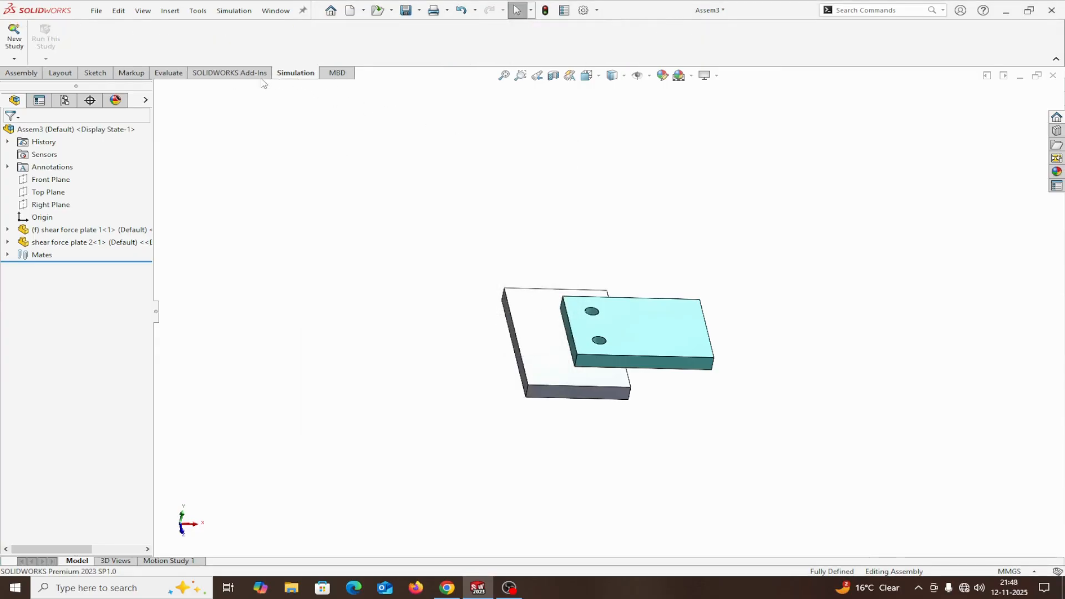
click(10, 39)
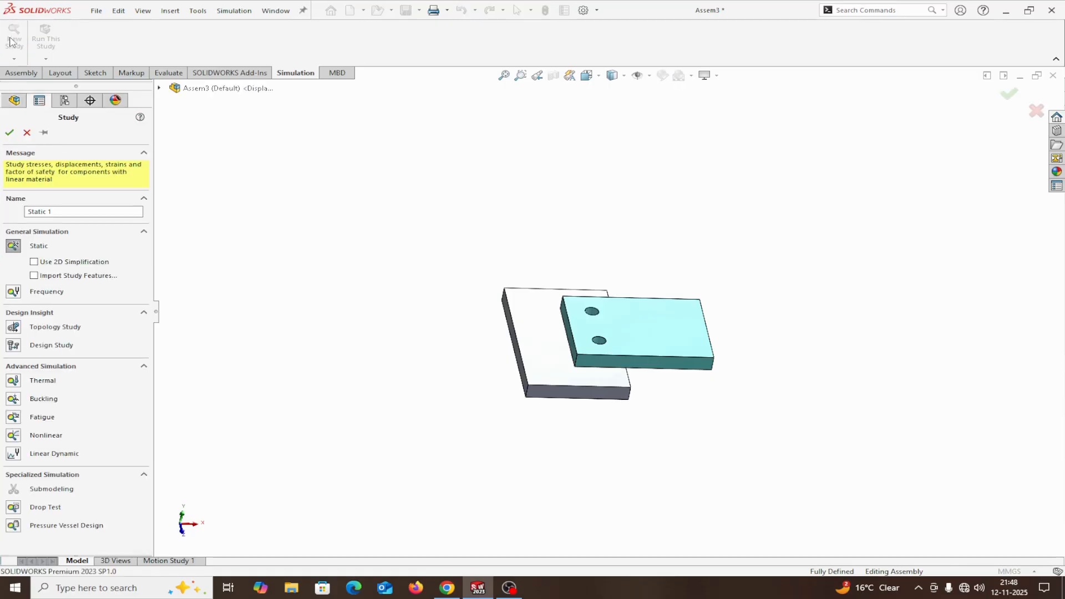
drag(56, 211, 49, 212)
text(shear force)
click(9, 132)
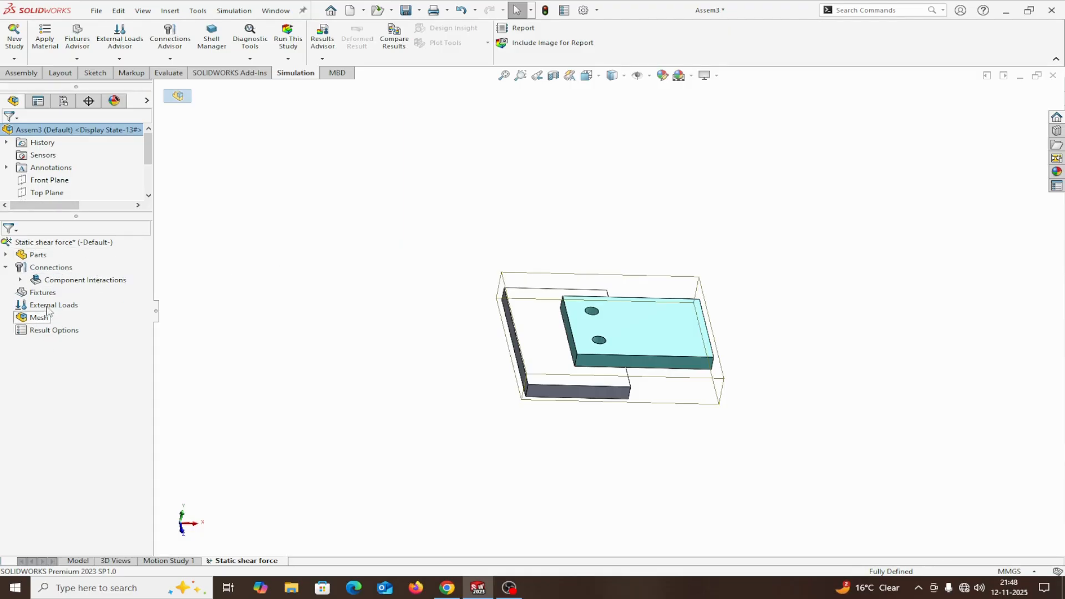
Apply the material AISI 304 steel to all parts of the study.
right_click(38, 256)
click(63, 266)
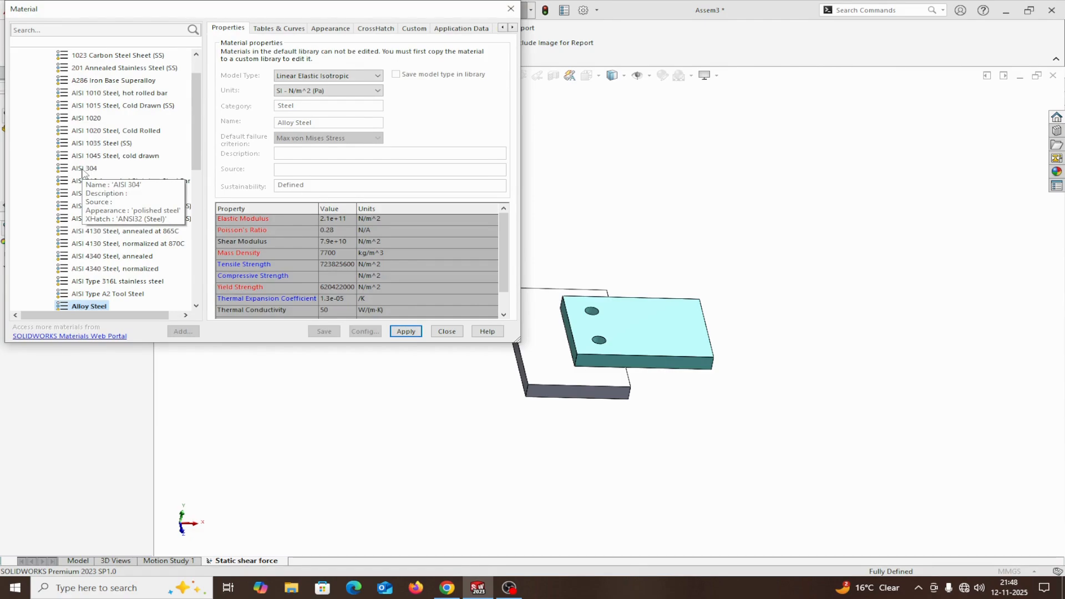
click(84, 168)
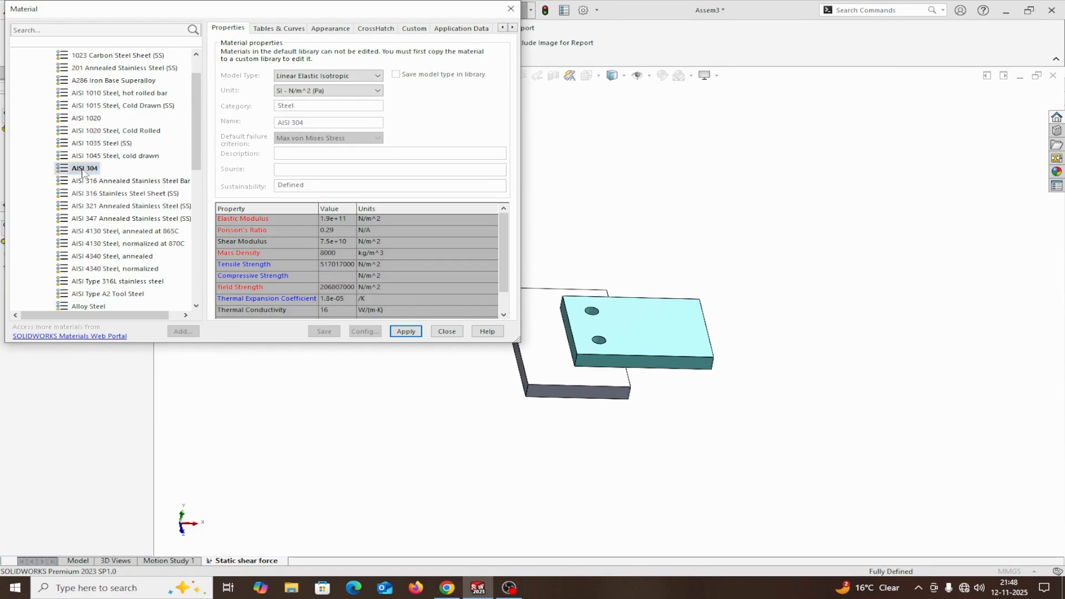
click(405, 333)
click(434, 335)
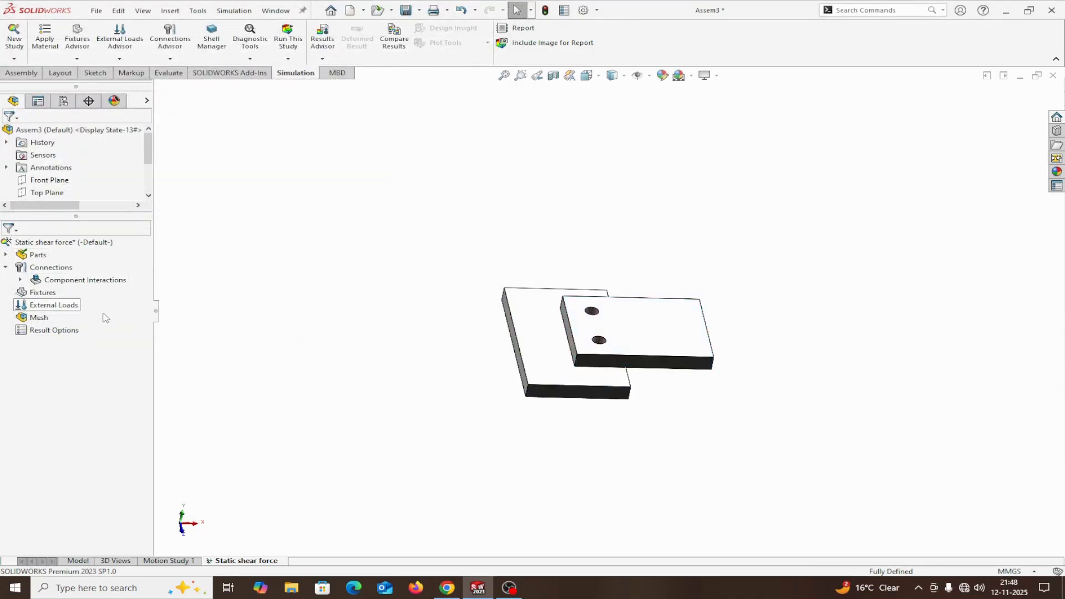
Check the material assigned to each of the two plates in the study's parts, and collapse them again.
right_click(33, 256)
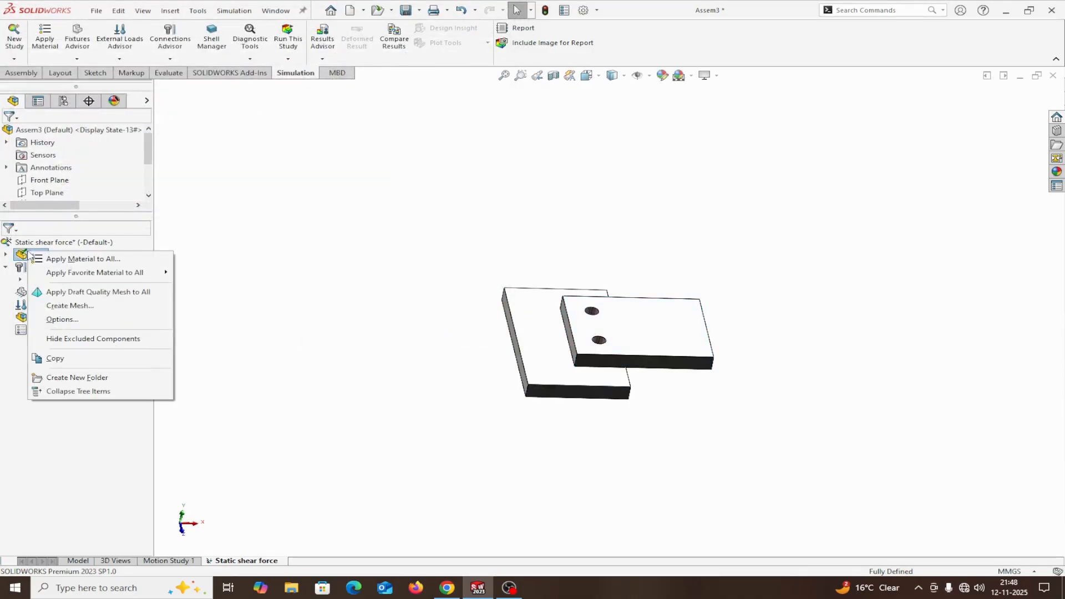
click(250, 284)
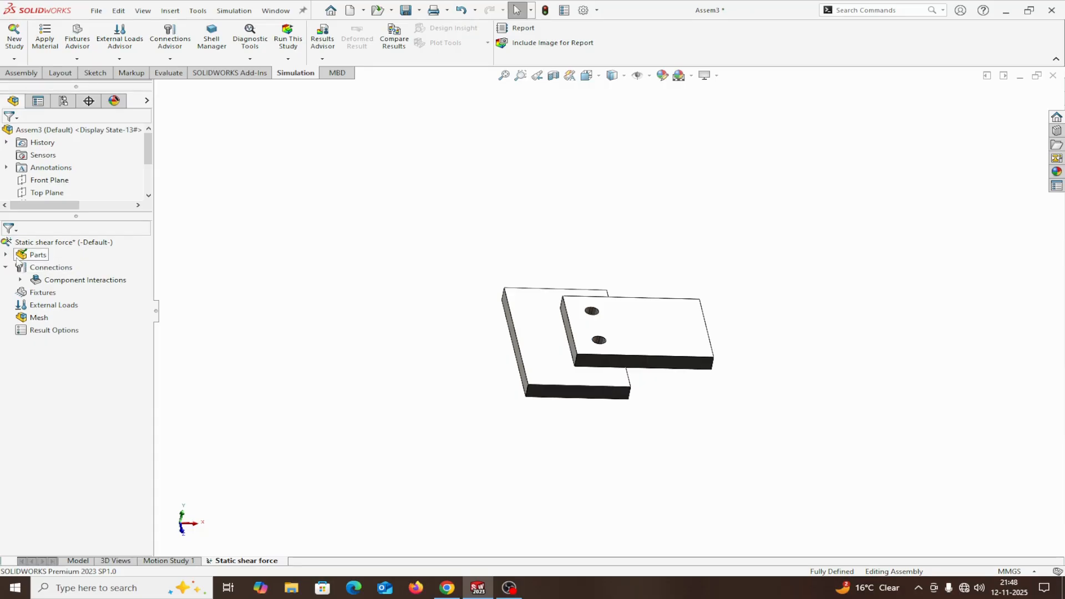
click(6, 255)
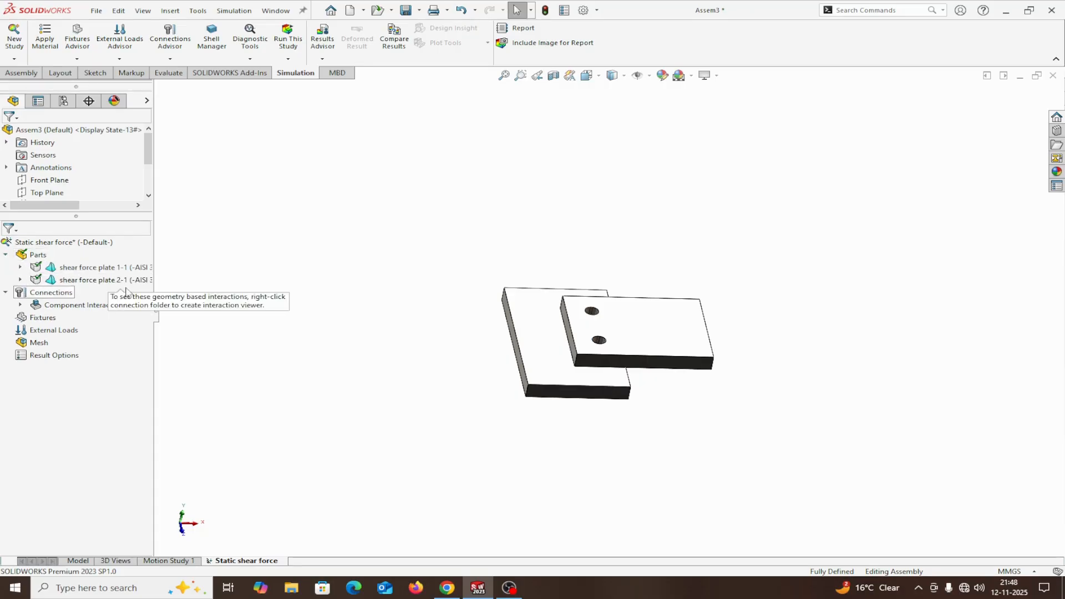
click(6, 256)
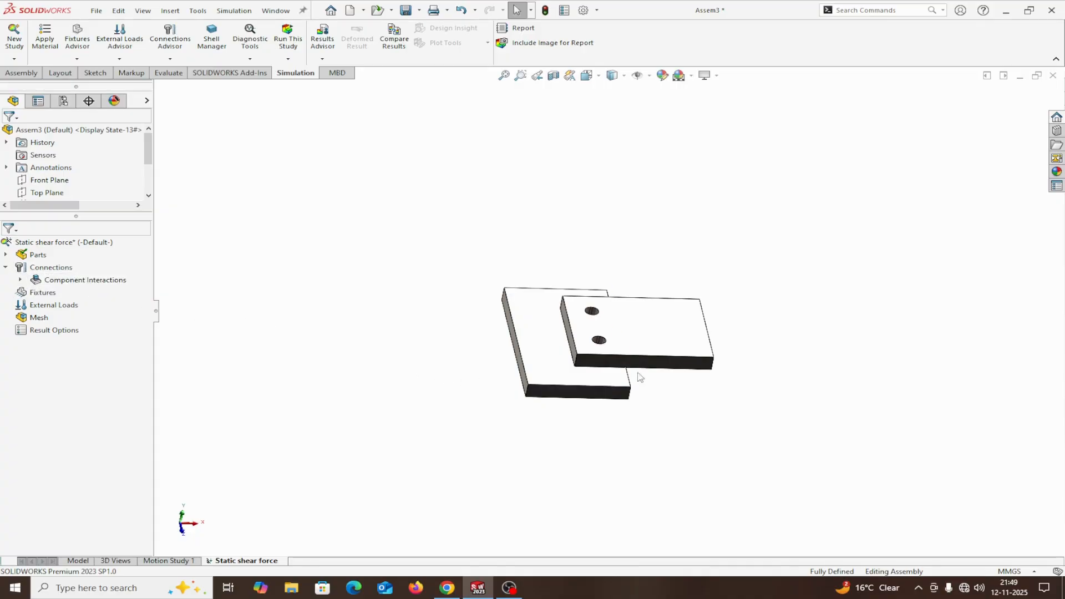
scroll(641, 377, down, 2)
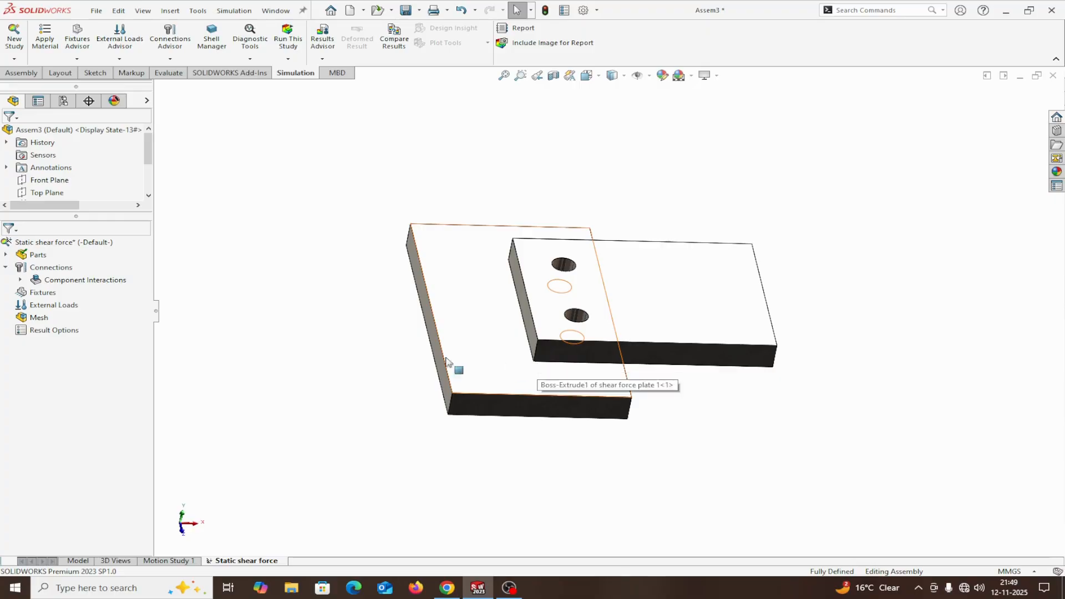
right_click(40, 298)
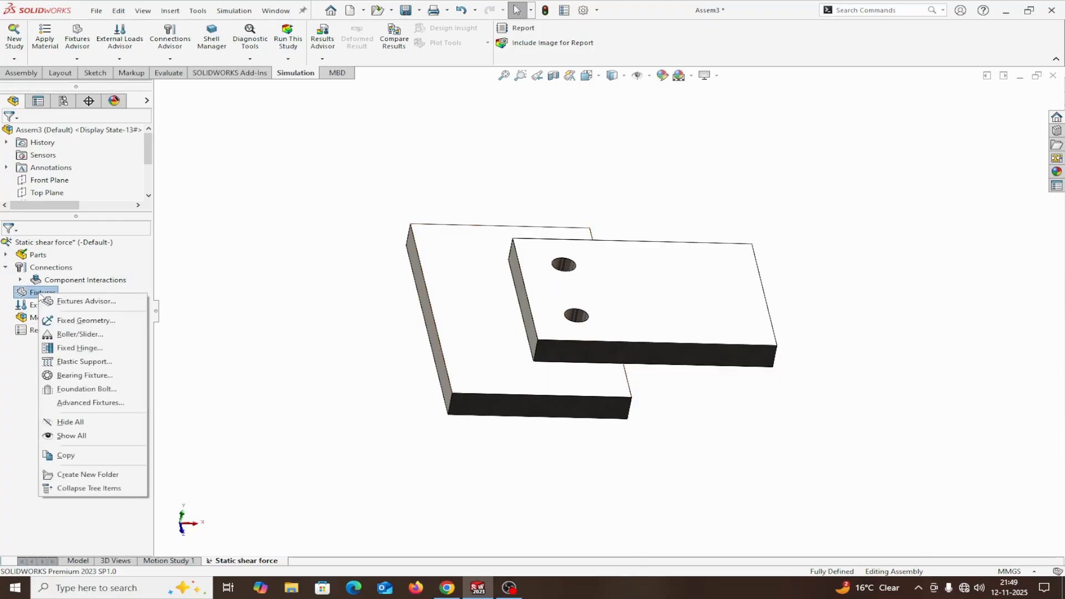
click(61, 302)
right_click(45, 295)
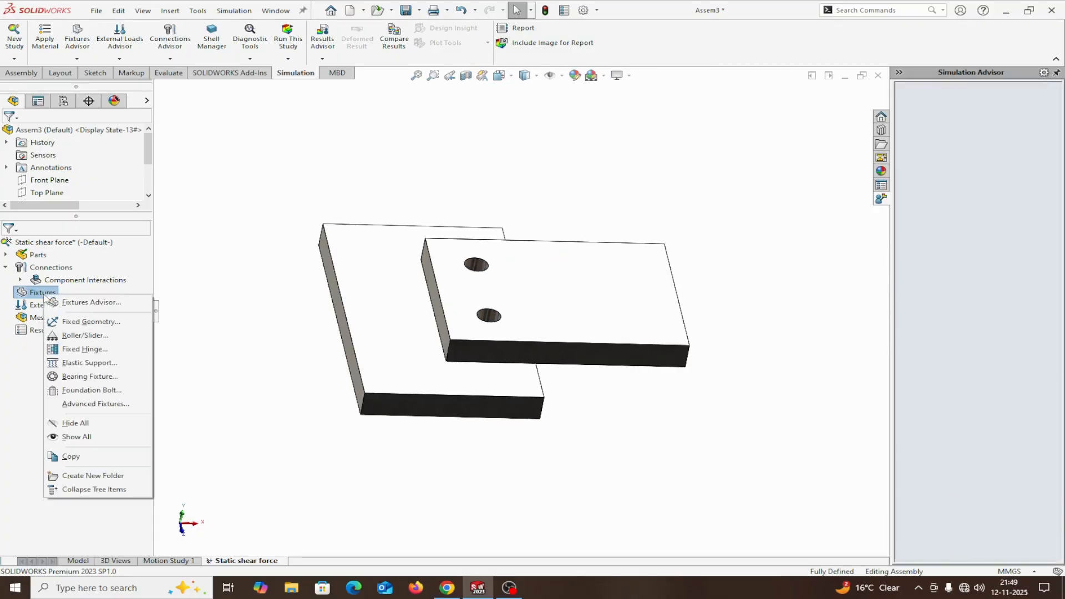
click(1041, 90)
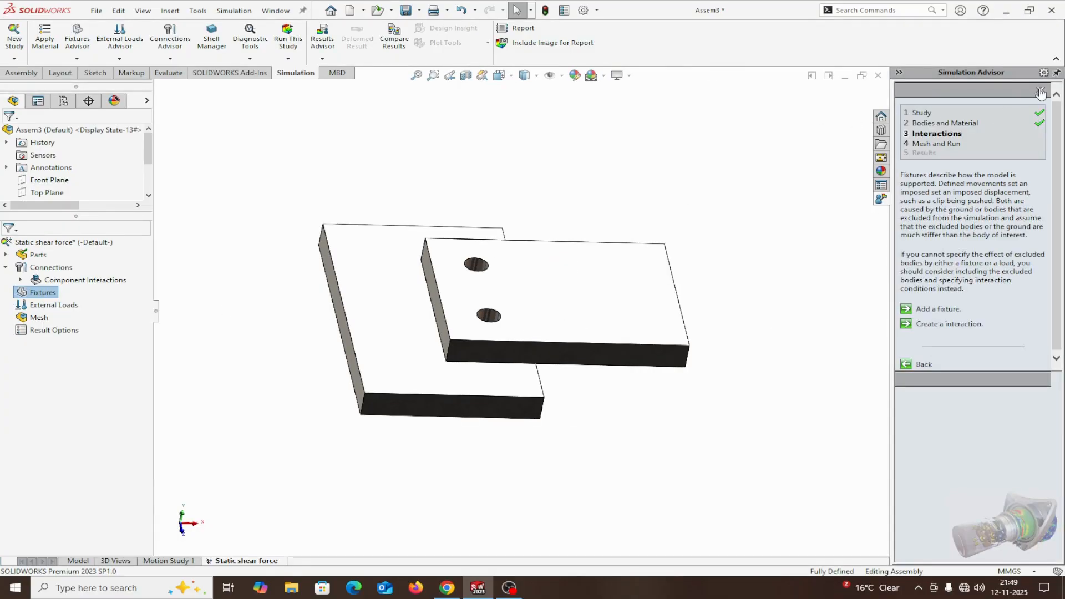
Add a fixed geometry fixture to the underside of shear force plate 1.
right_click(29, 292)
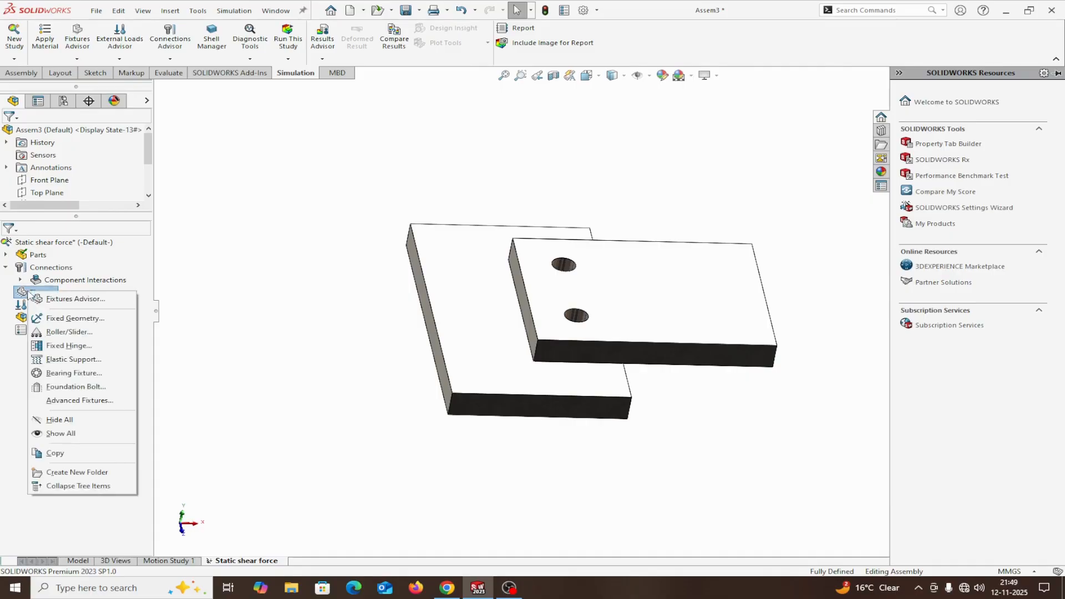
click(38, 318)
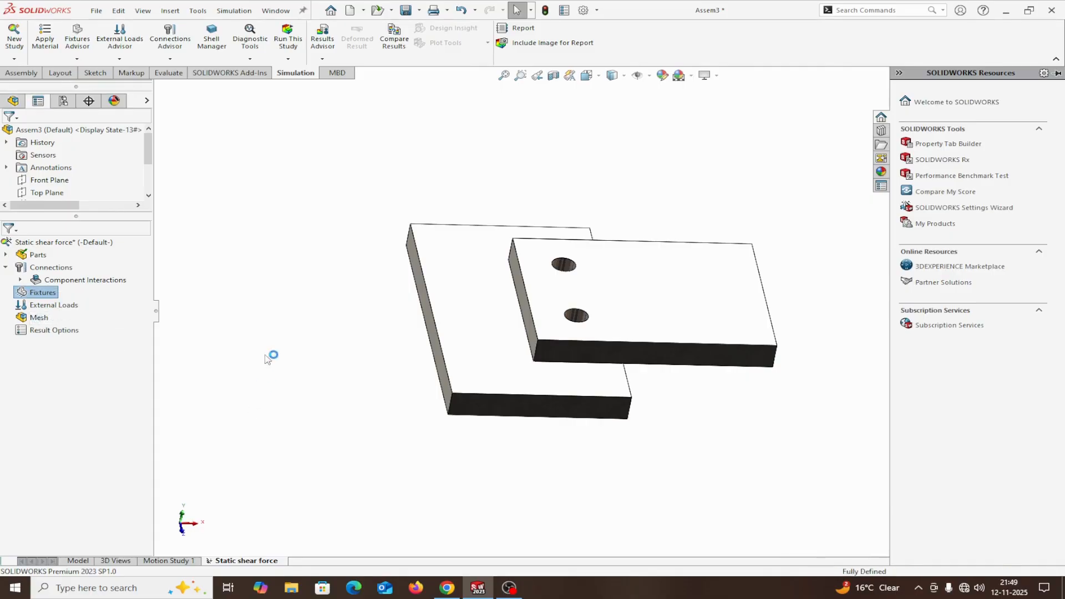
middle_drag(294, 298, 351, 288)
click(469, 307)
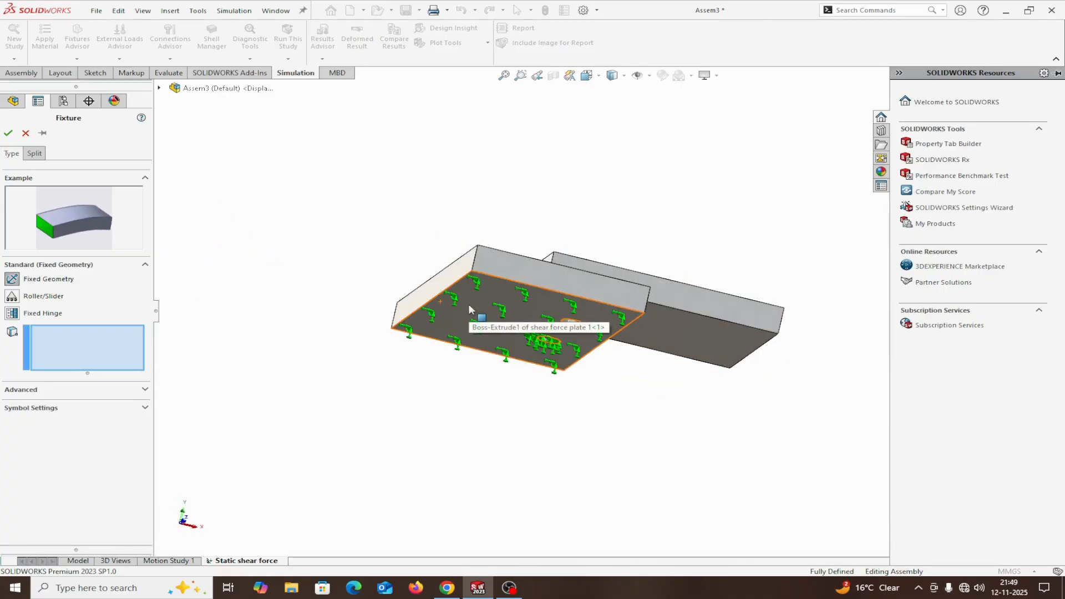
middle_drag(445, 378, 426, 423)
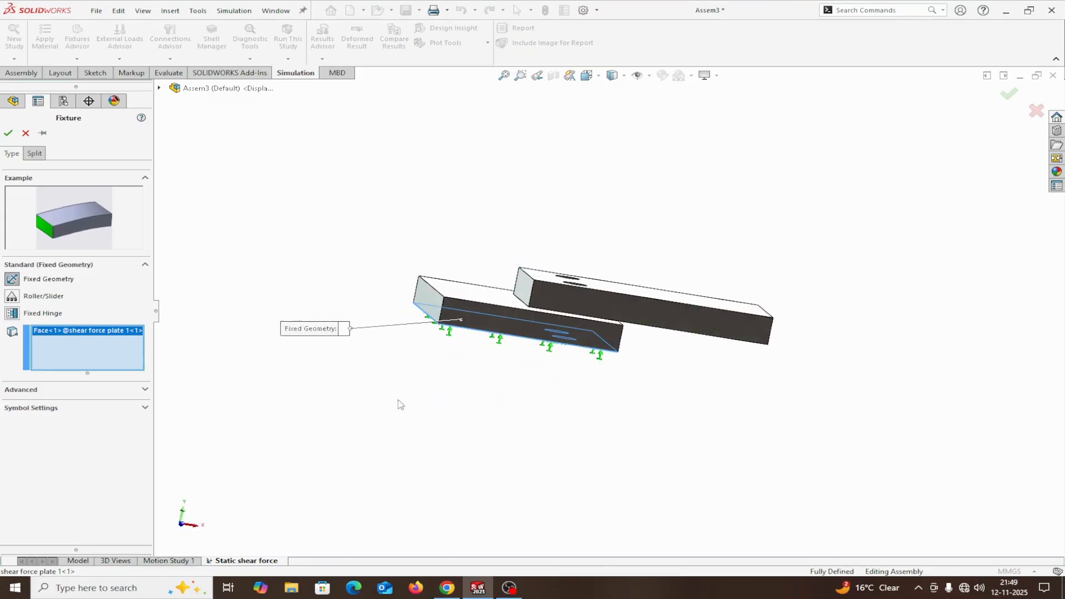
click(8, 134)
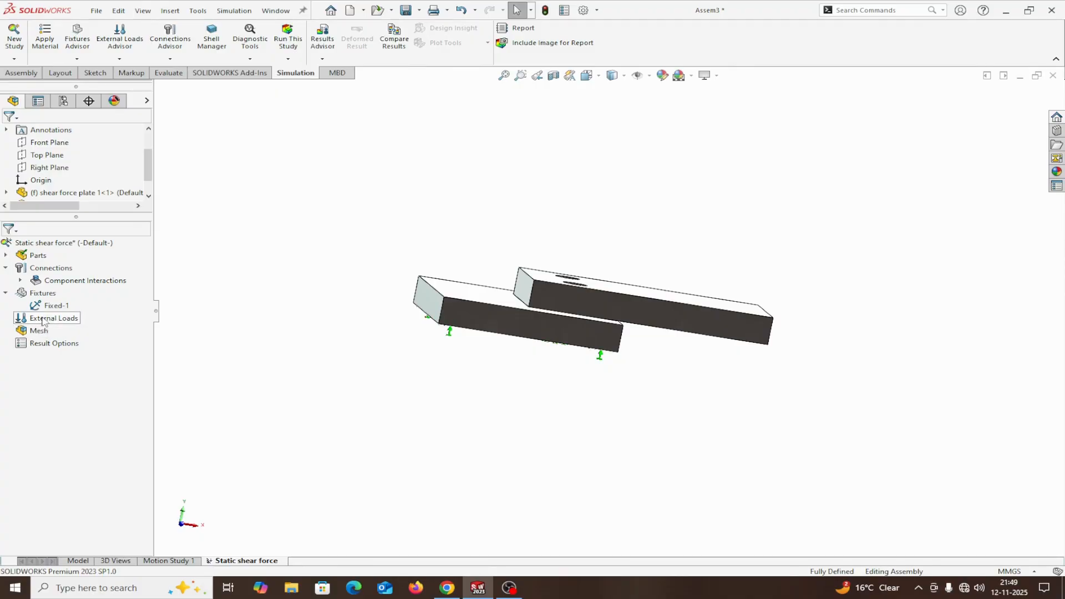
Apply a 20000 N normal force with reversed direction to the outer end face of shear force plate 2.
right_click(44, 320)
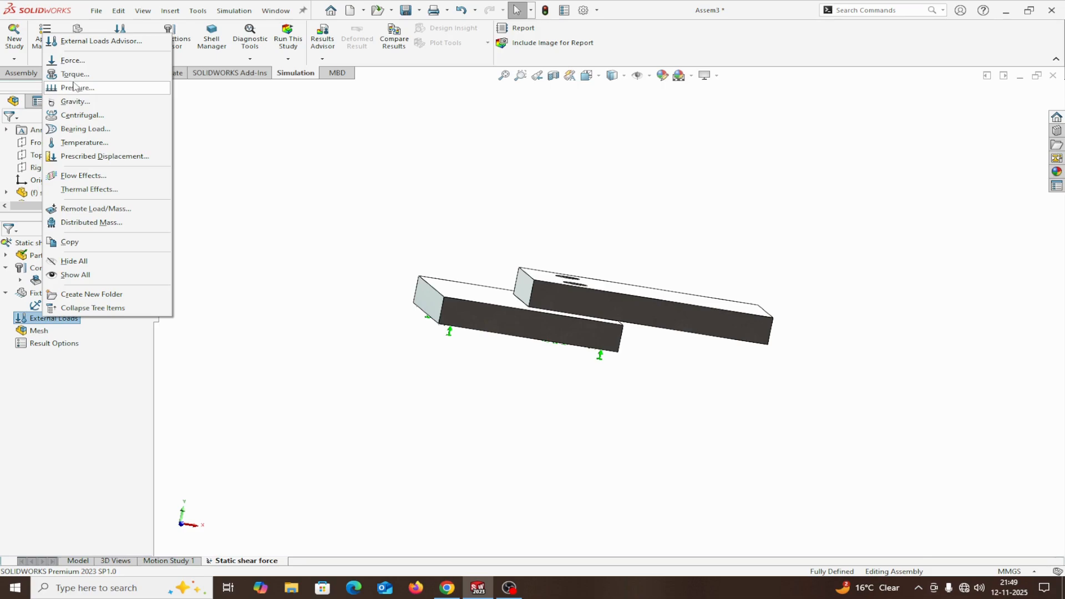
click(72, 60)
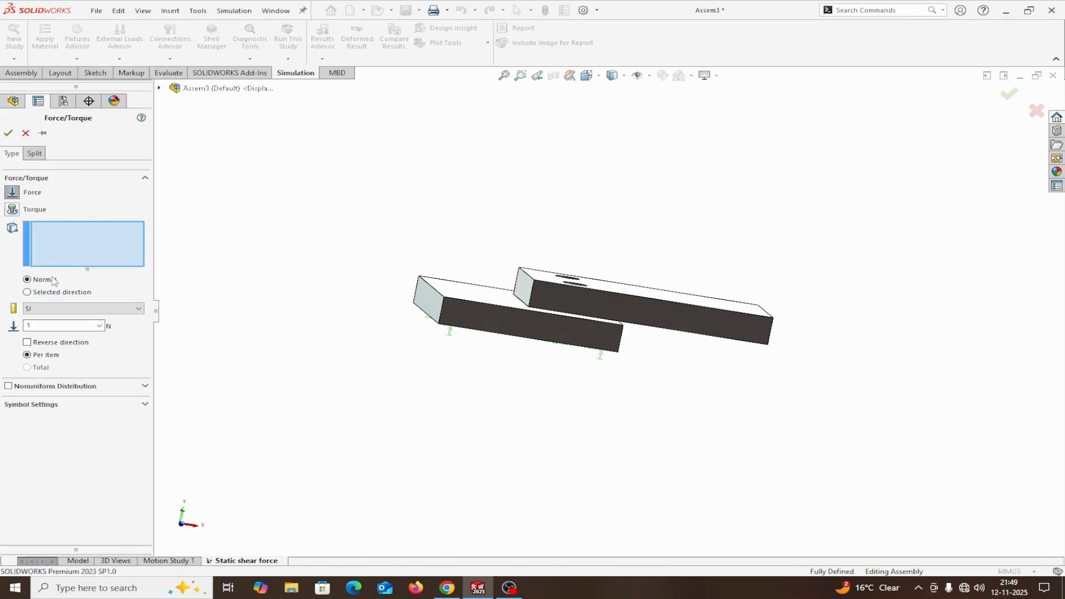
double_click(36, 326)
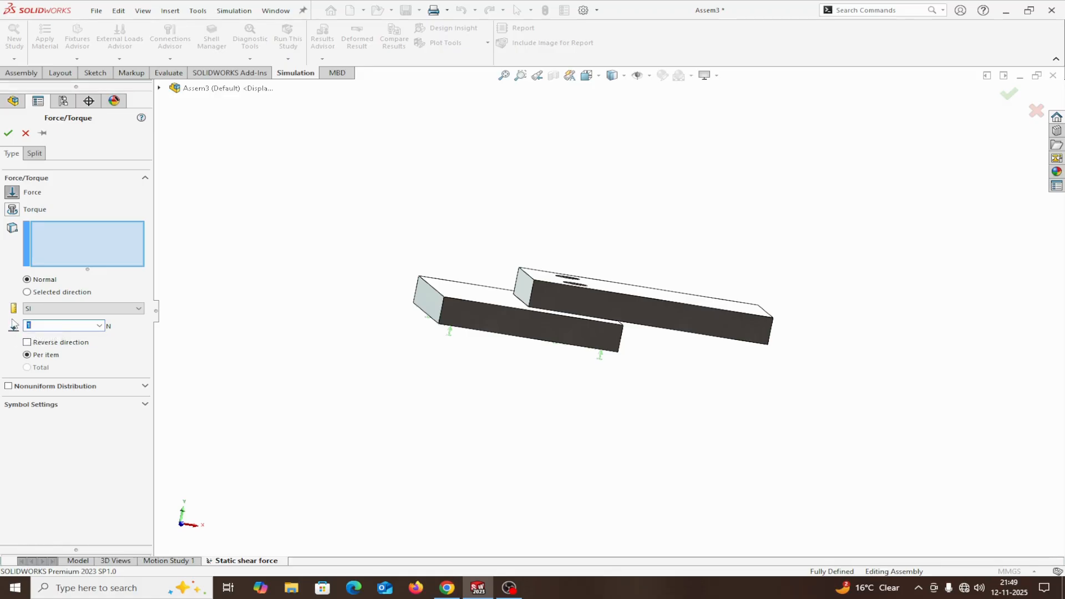
text(20000)
middle_drag(452, 364, 356, 362)
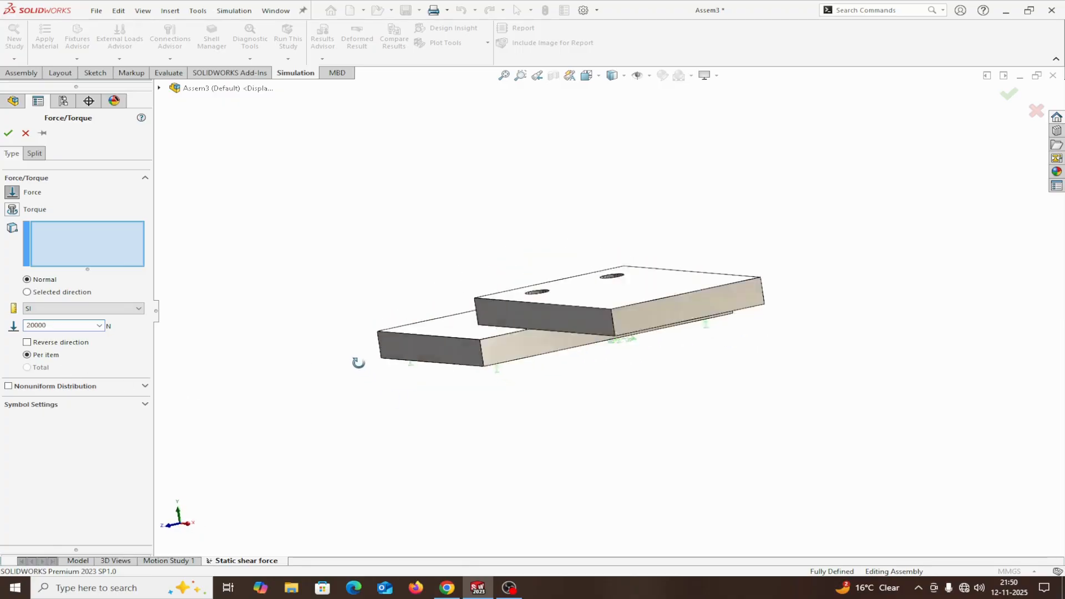
click(680, 303)
middle_drag(712, 383, 773, 403)
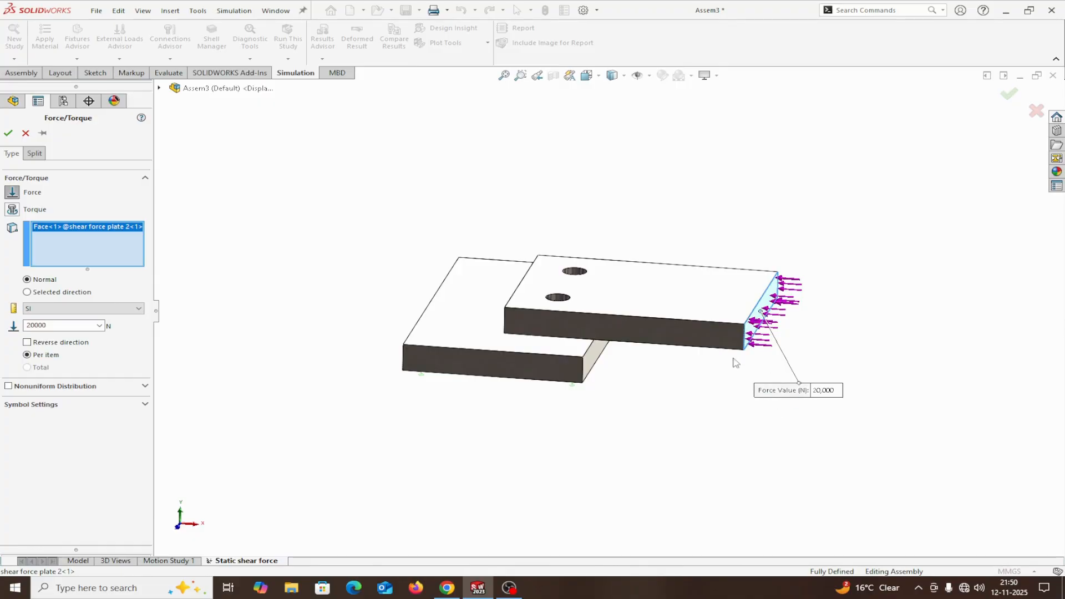
click(27, 342)
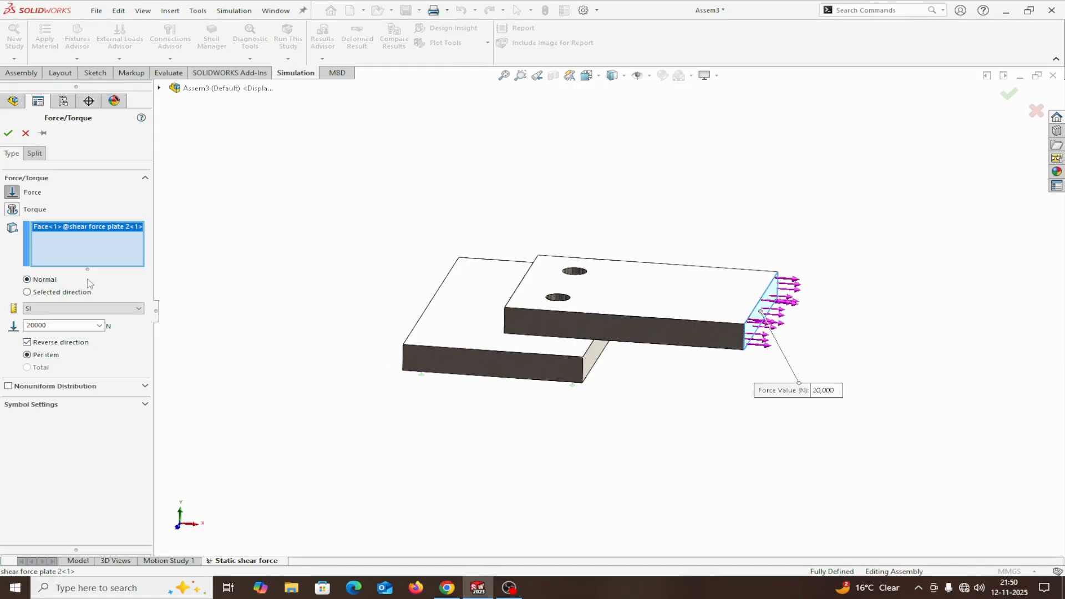
click(9, 133)
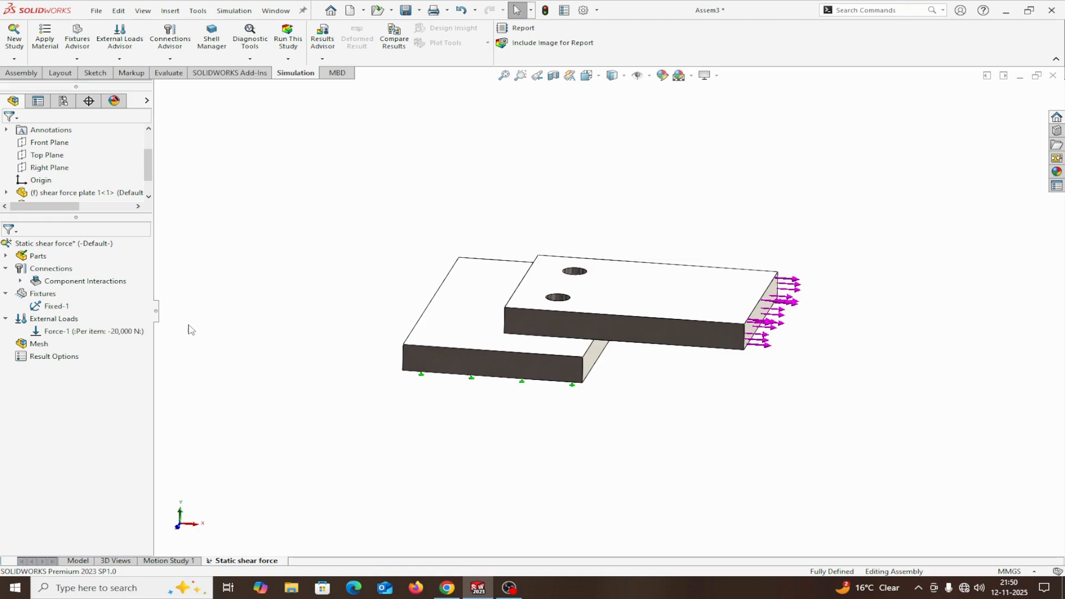
Start a bolt connector and set its head on the rear hole's top edge in shear force plate 2.
middle_drag(189, 330, 202, 350)
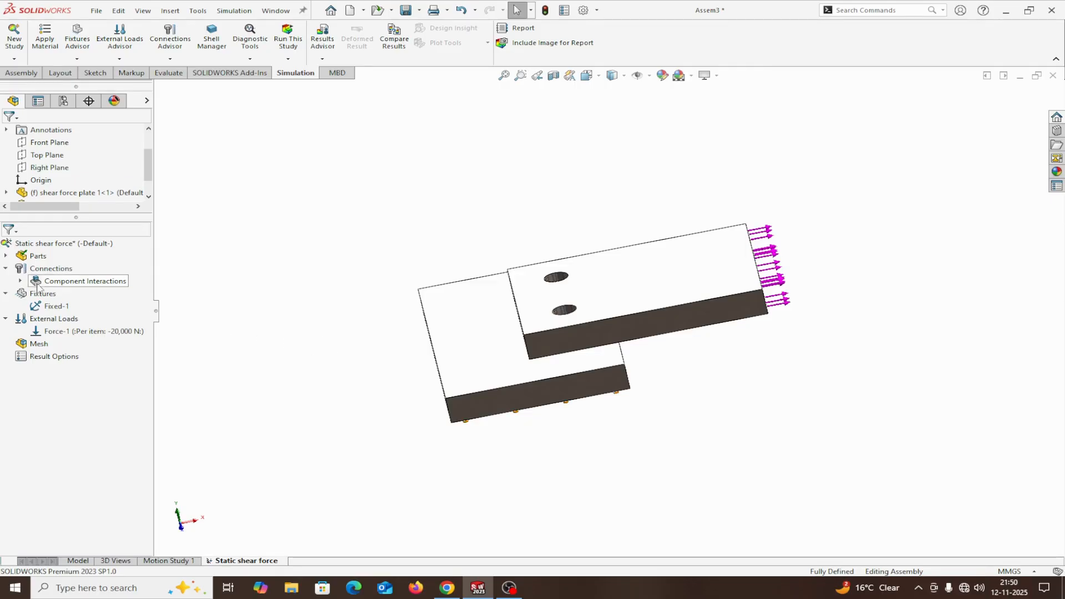
right_click(28, 271)
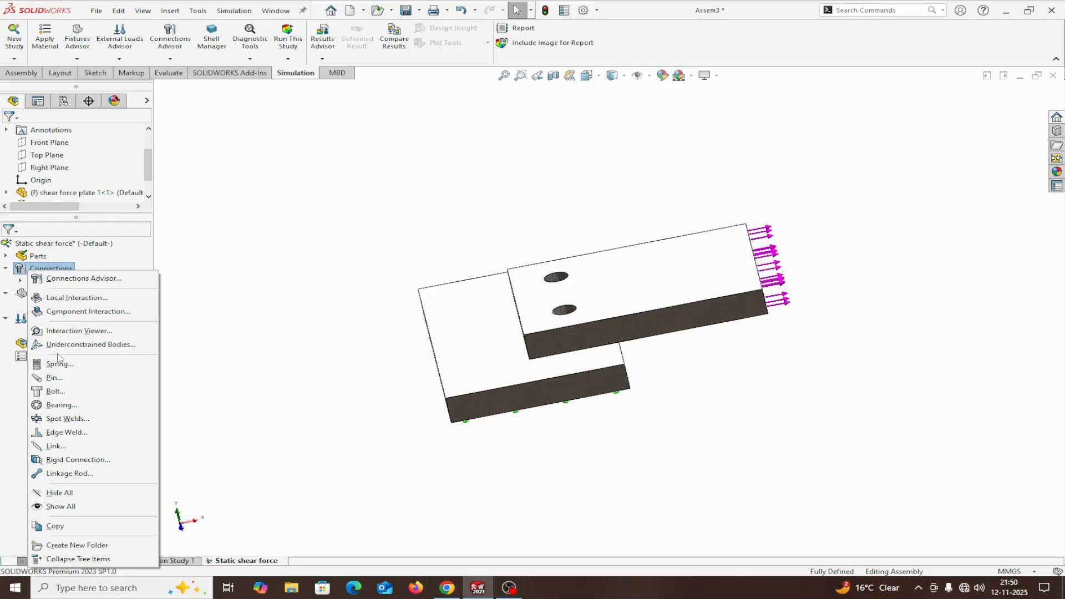
click(53, 393)
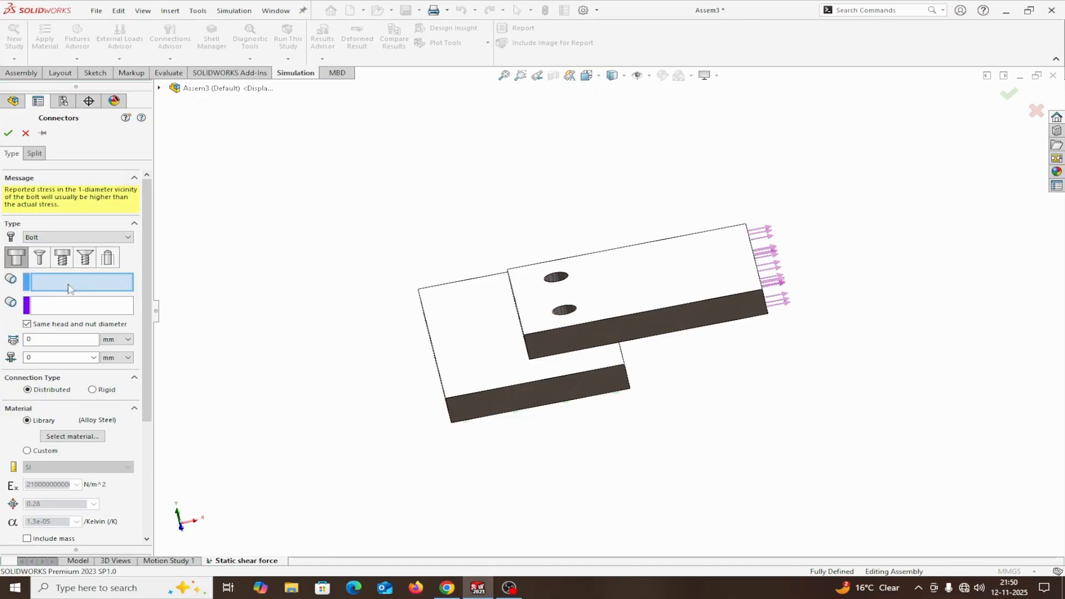
middle_drag(460, 241, 455, 311)
scroll(579, 270, down, 3)
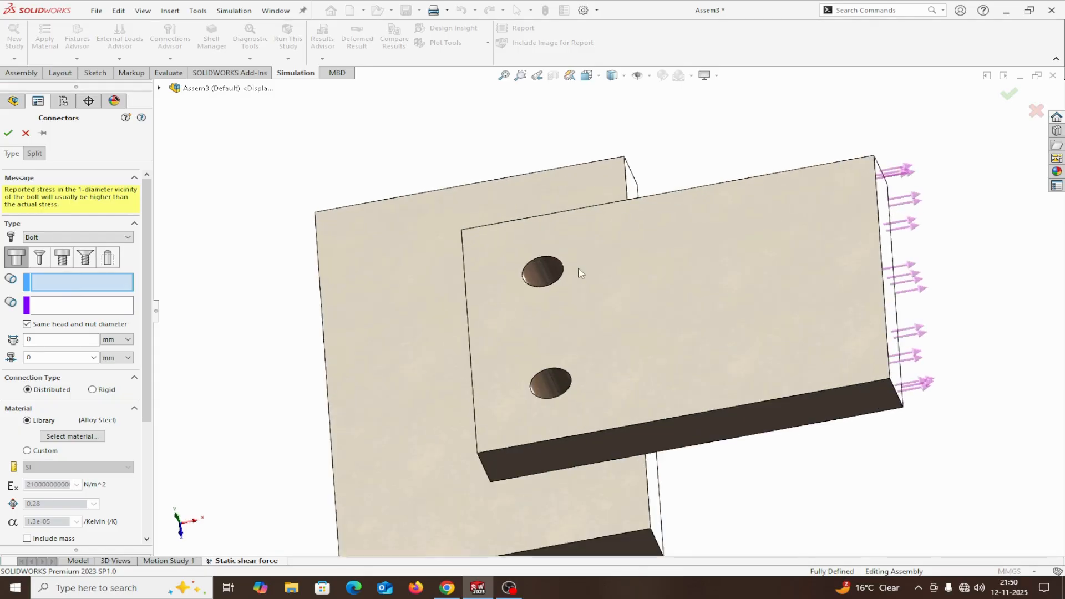
click(547, 263)
click(541, 257)
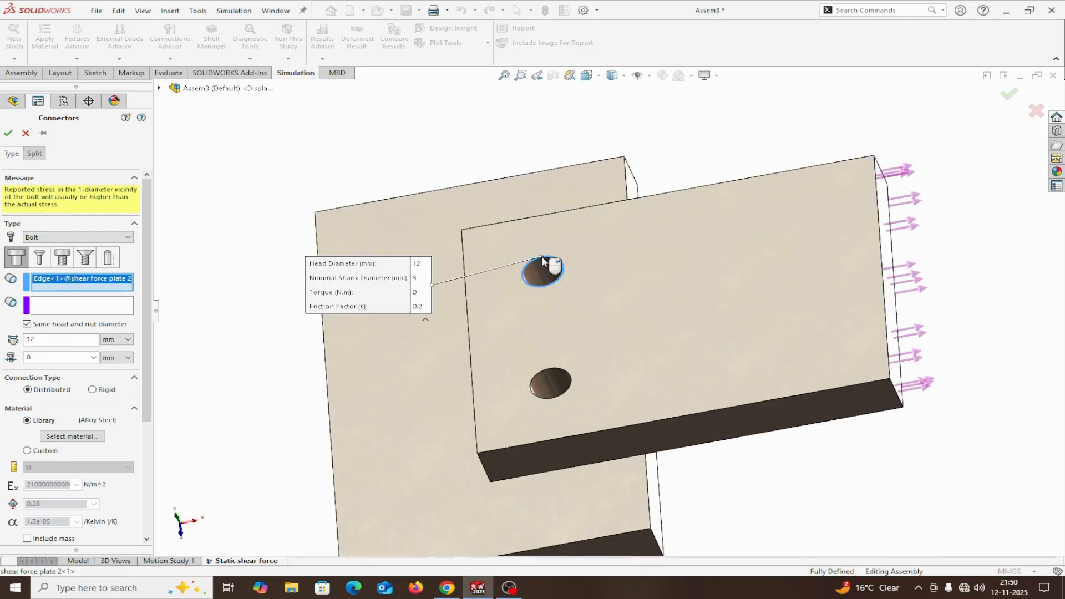
Set the bolt's nut on the matching rear hole's bottom edge in shear force plate 1.
click(91, 305)
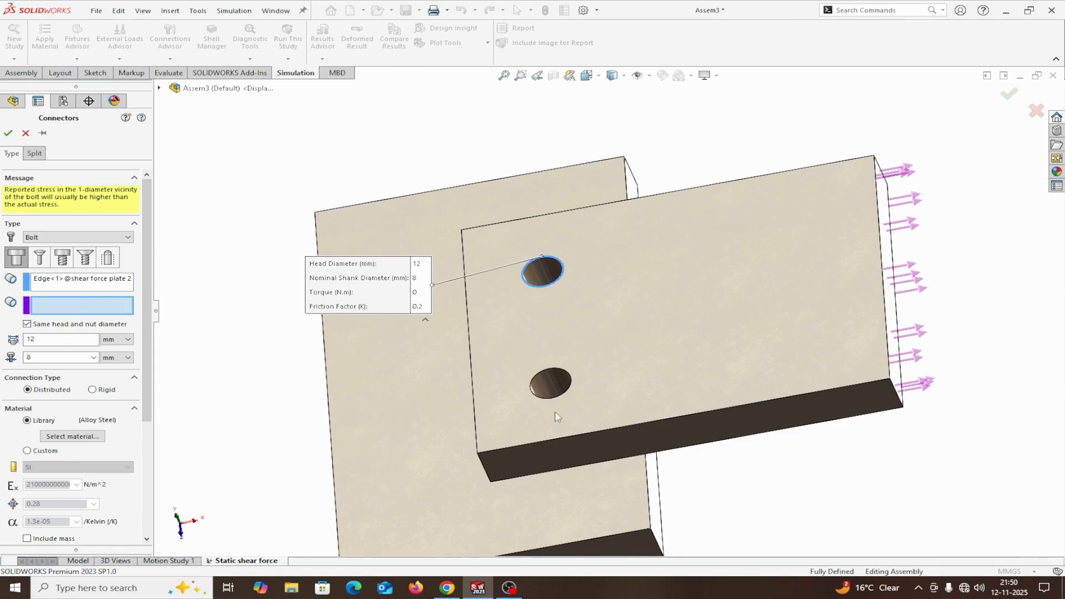
middle_drag(730, 460, 703, 427)
middle_drag(637, 440, 611, 397)
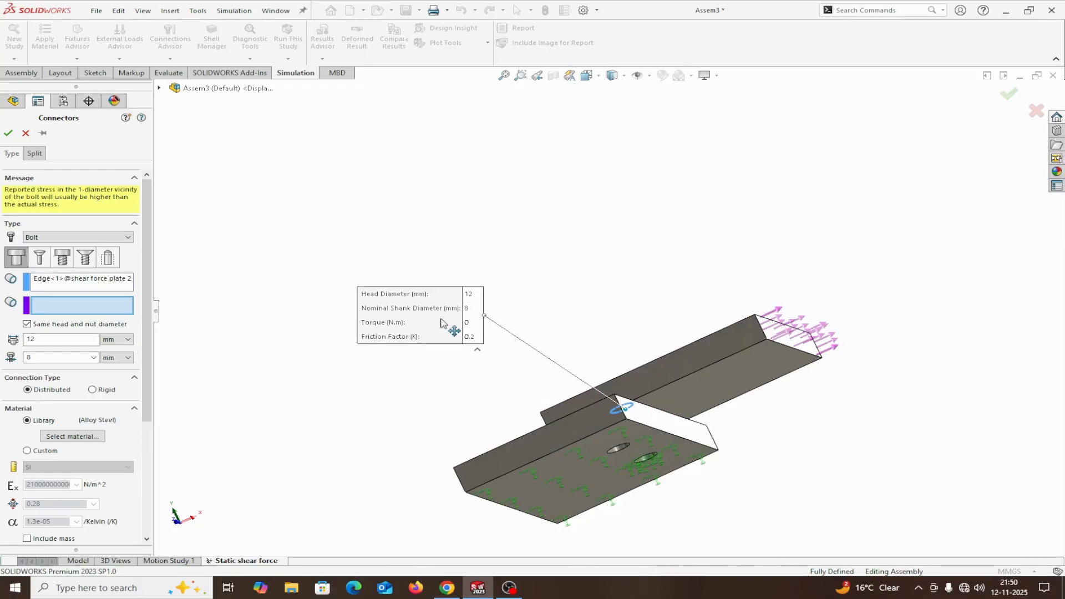
scroll(511, 393, down, 5)
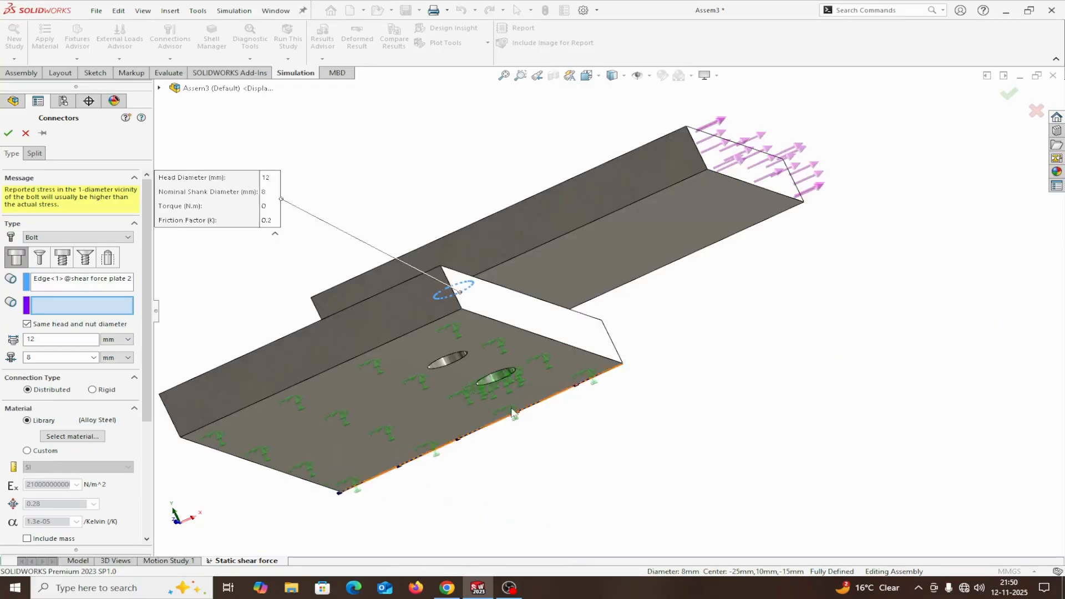
click(498, 379)
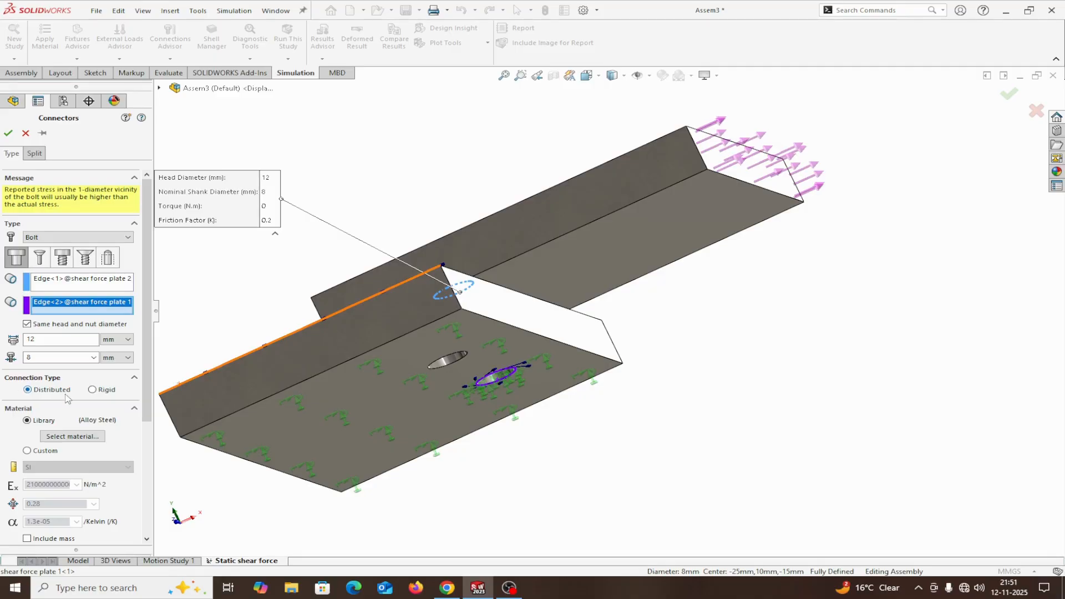
Enable the bolt's strength data with 1.25 threads/mm and give the bolt strength in N/mm^2.
scroll(65, 423, down, 4)
scroll(65, 423, up, 4)
scroll(64, 463, down, 5)
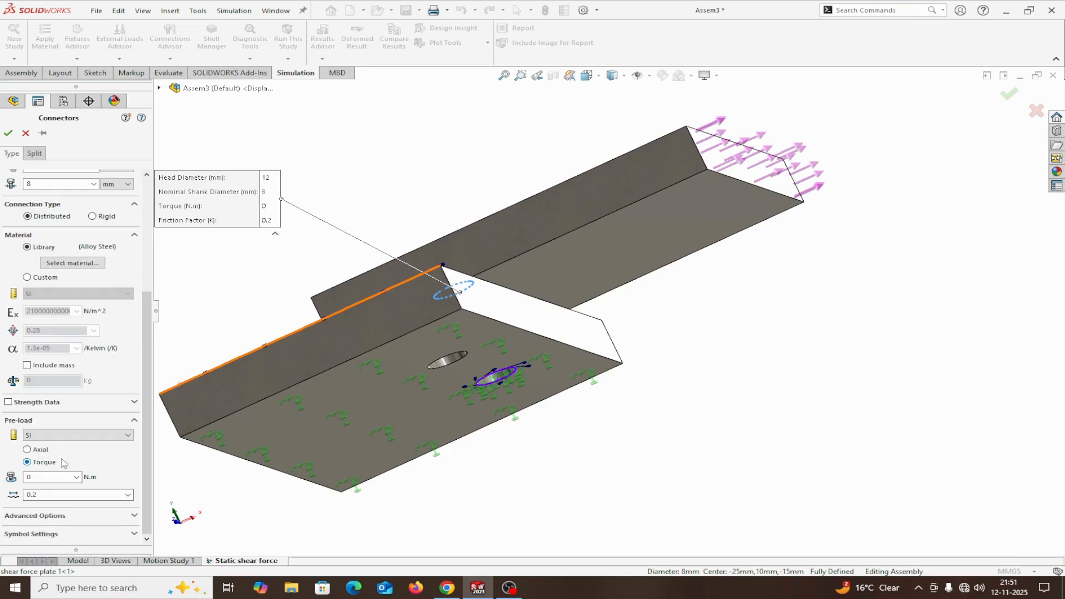
click(9, 403)
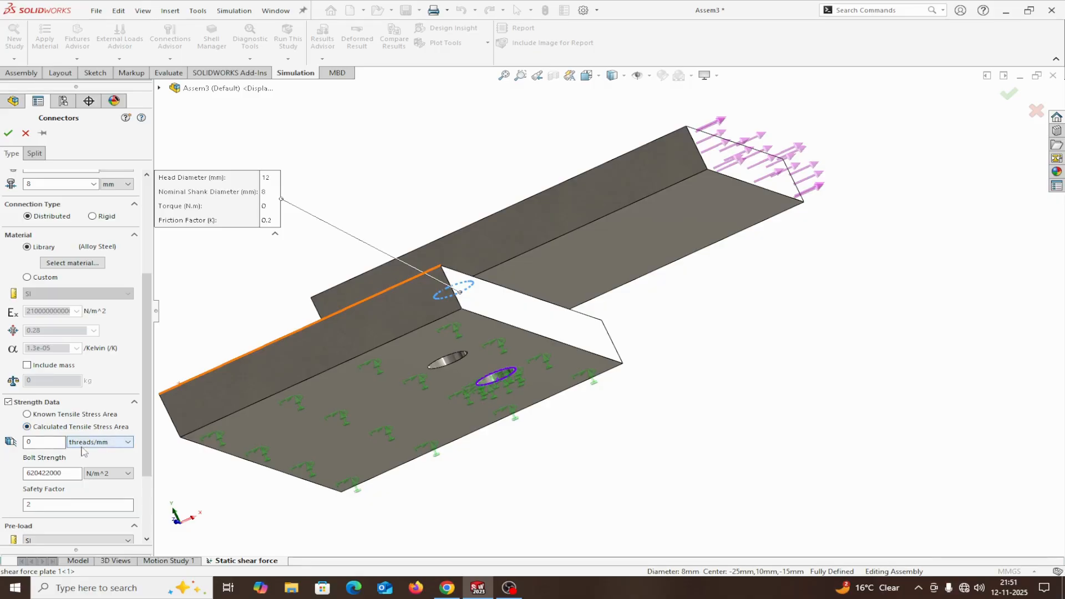
click(40, 441)
text(1.25)
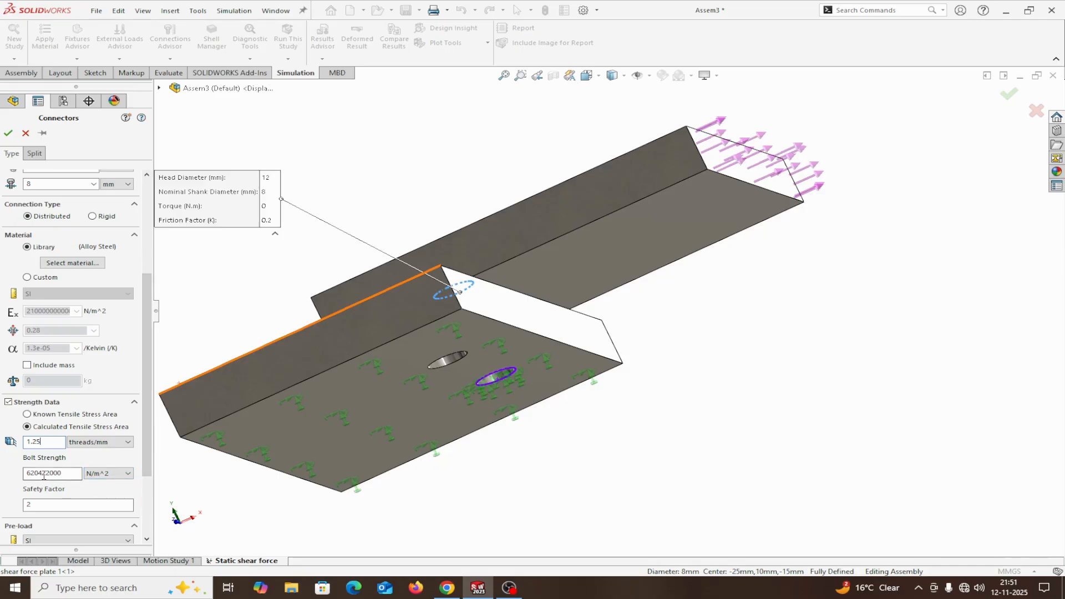
click(126, 475)
click(103, 507)
Review the remaining bolt settings, keep the connector definition open for further bolts, and confirm the first bolt.
drag(147, 421, 143, 474)
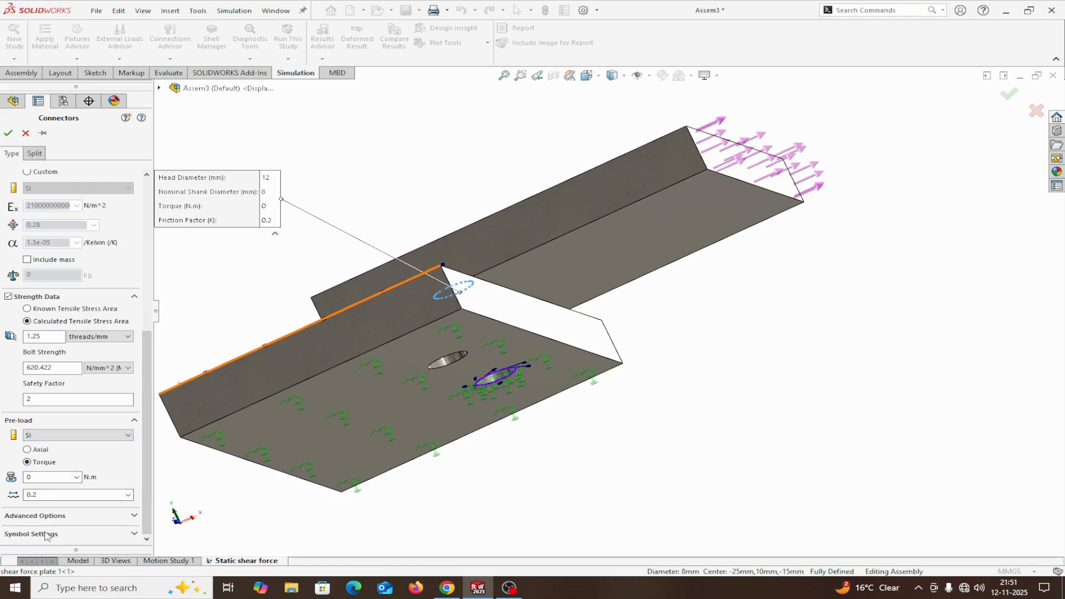
drag(145, 465, 138, 320)
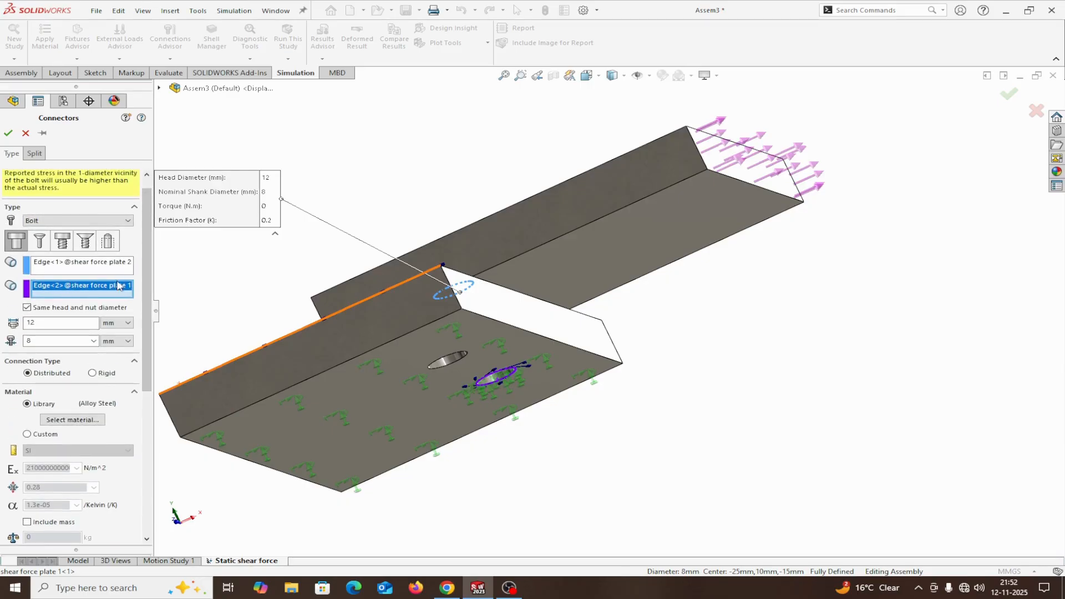
click(43, 134)
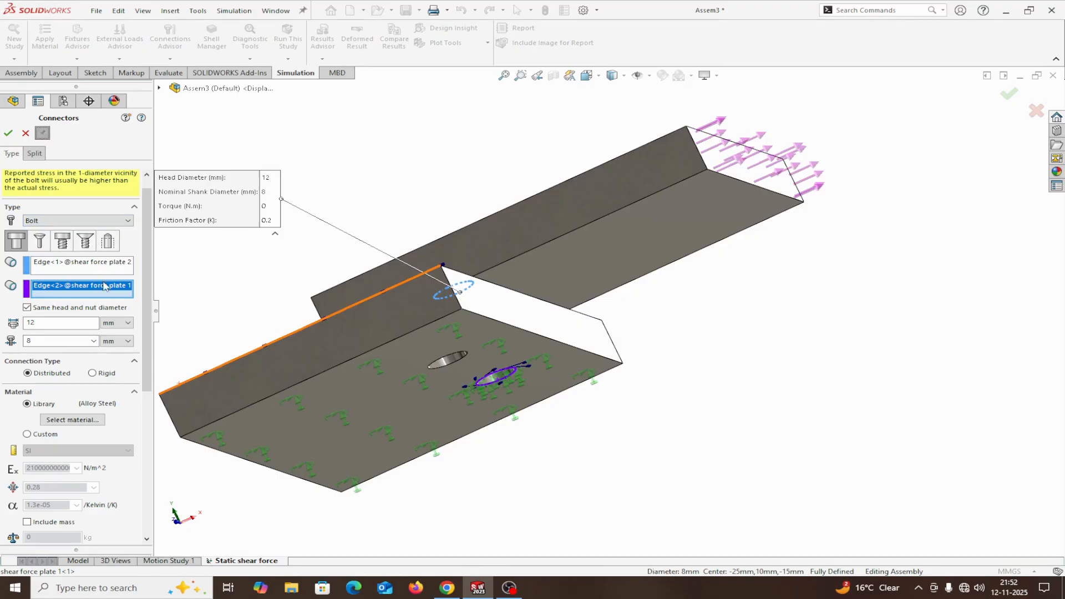
click(8, 133)
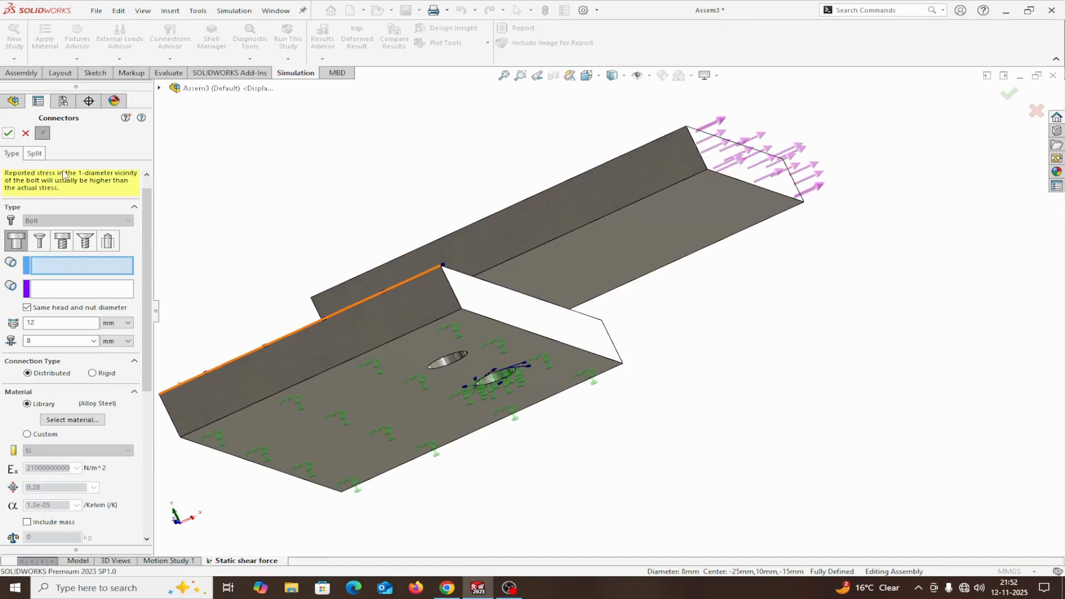
middle_drag(207, 212, 248, 338)
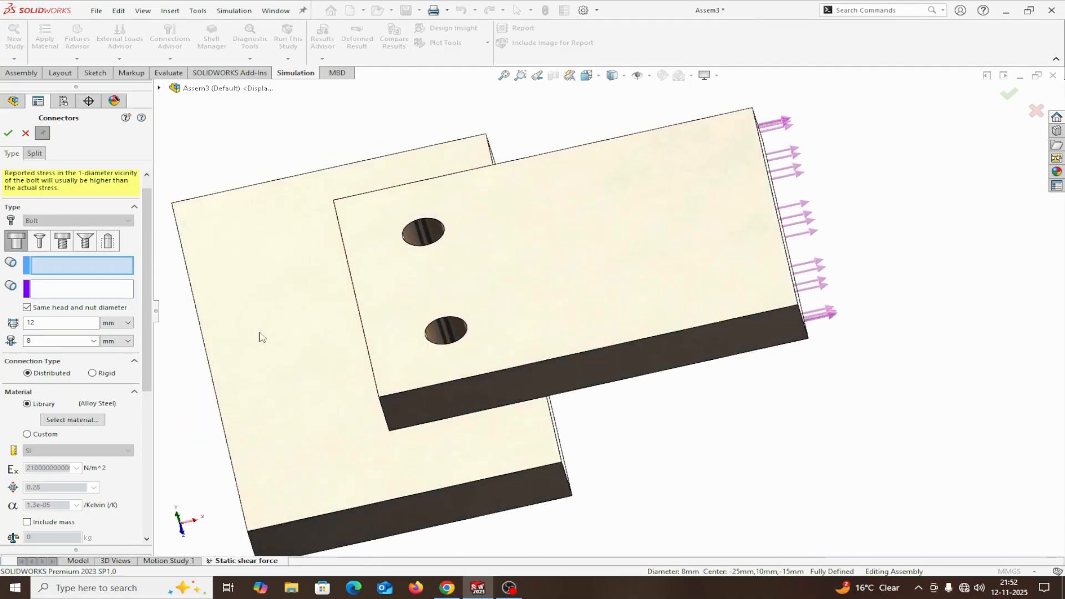
scroll(445, 322, down, 2)
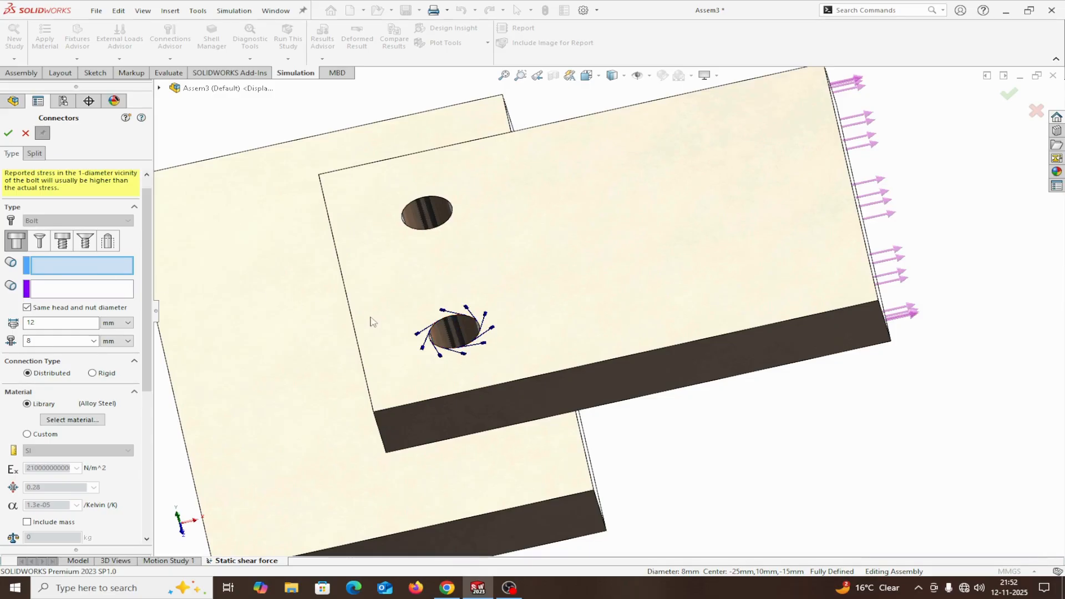
click(440, 329)
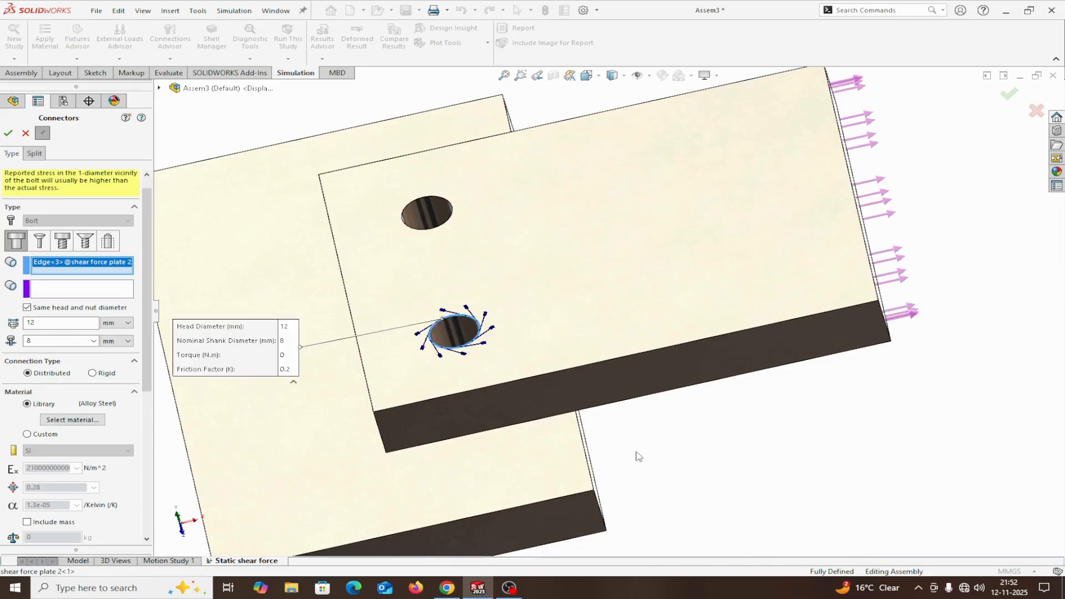
middle_drag(637, 454, 788, 462)
click(564, 383)
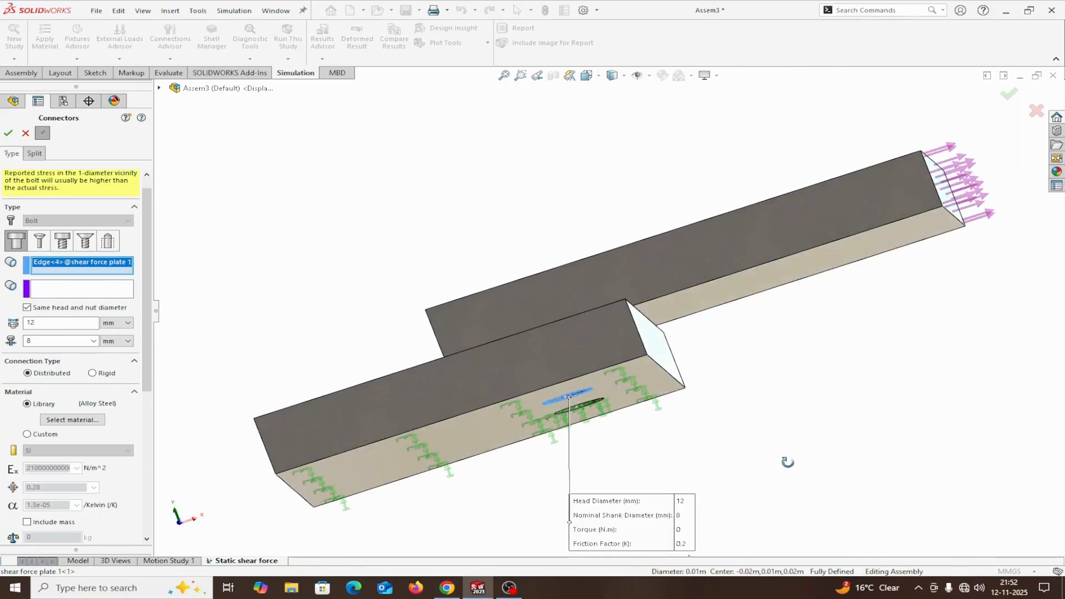
right_click(71, 271)
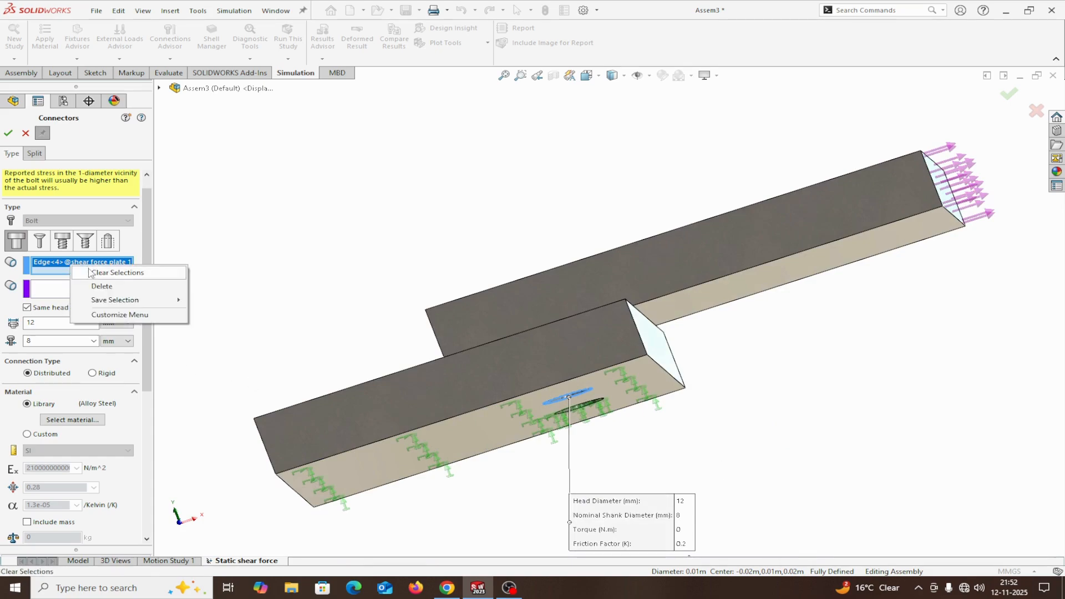
click(85, 270)
Set the second bolt's head on the front hole's top edge in shear force plate 2 and its nut on the matching bottom edge in plate 1.
middle_drag(281, 226, 295, 327)
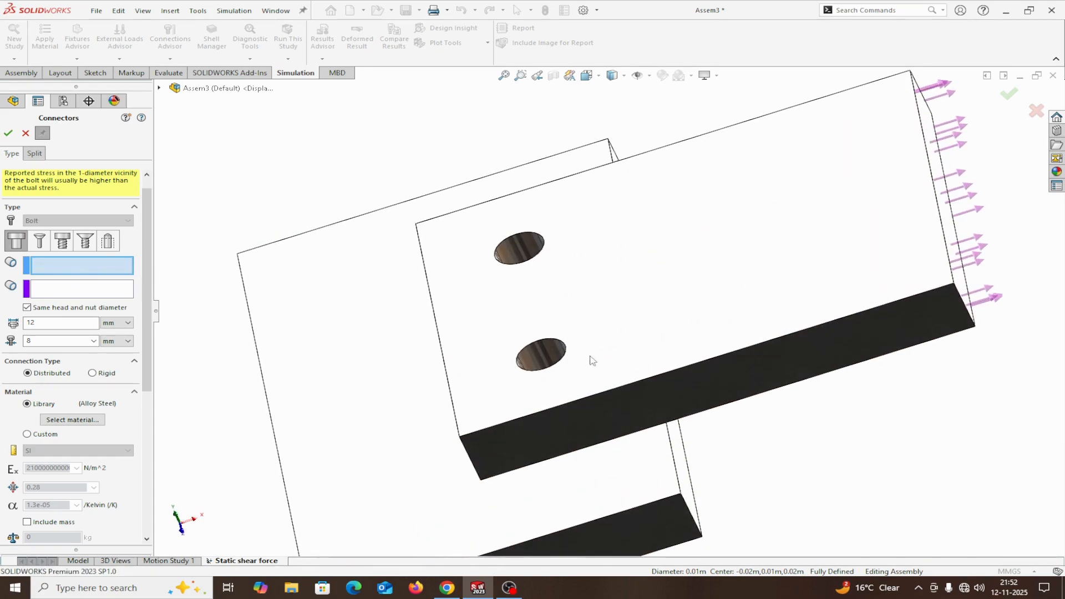
click(551, 341)
click(551, 341)
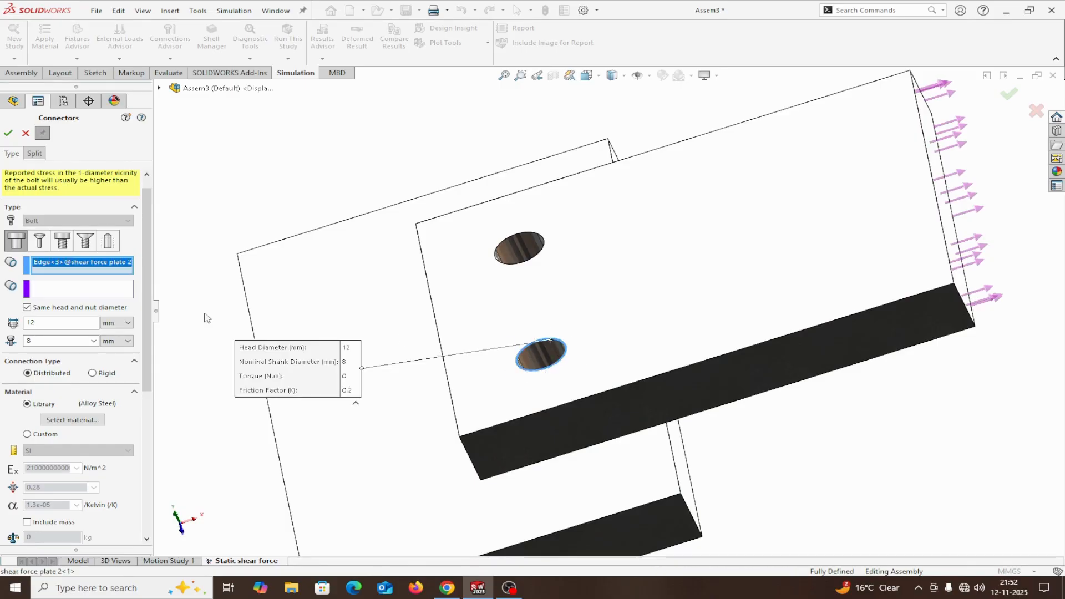
middle_drag(777, 450, 660, 513)
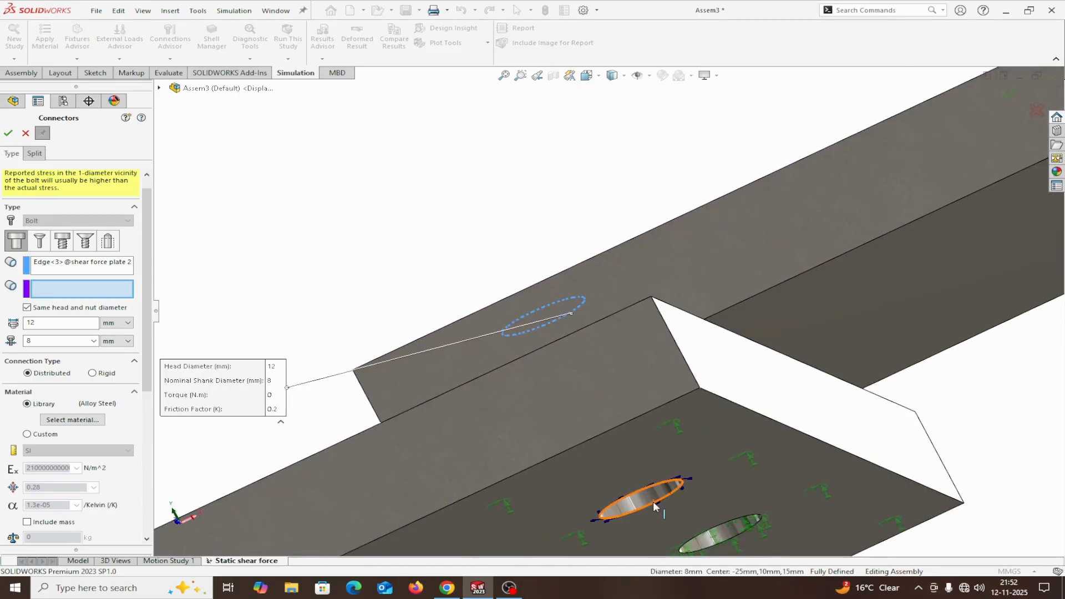
click(653, 502)
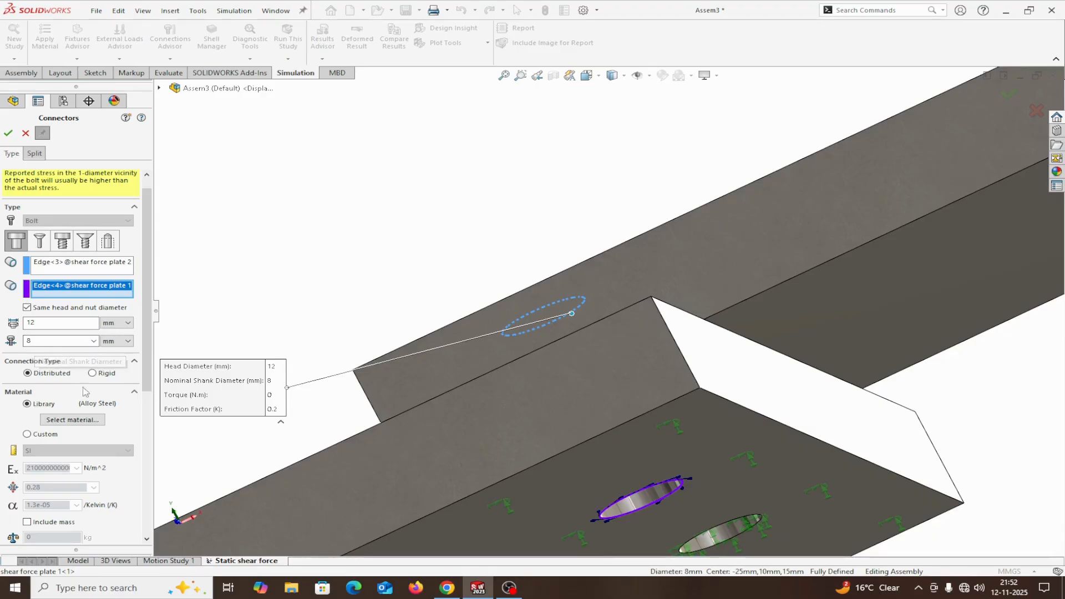
Review the second bolt's material and strength data, confirm the bolt and close the connector definition.
scroll(68, 390, down, 3)
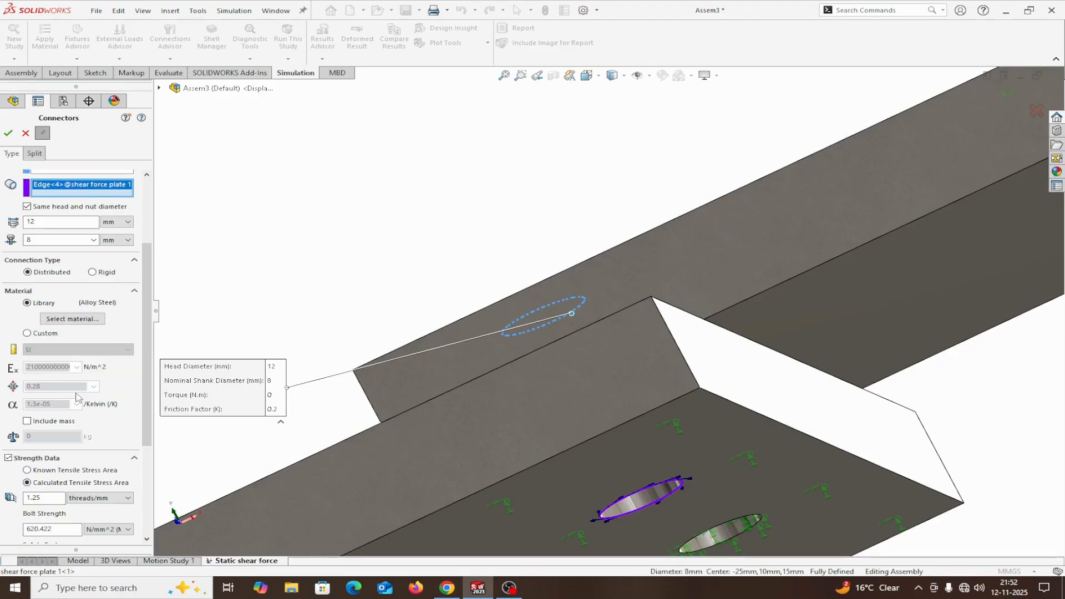
scroll(78, 382, up, 3)
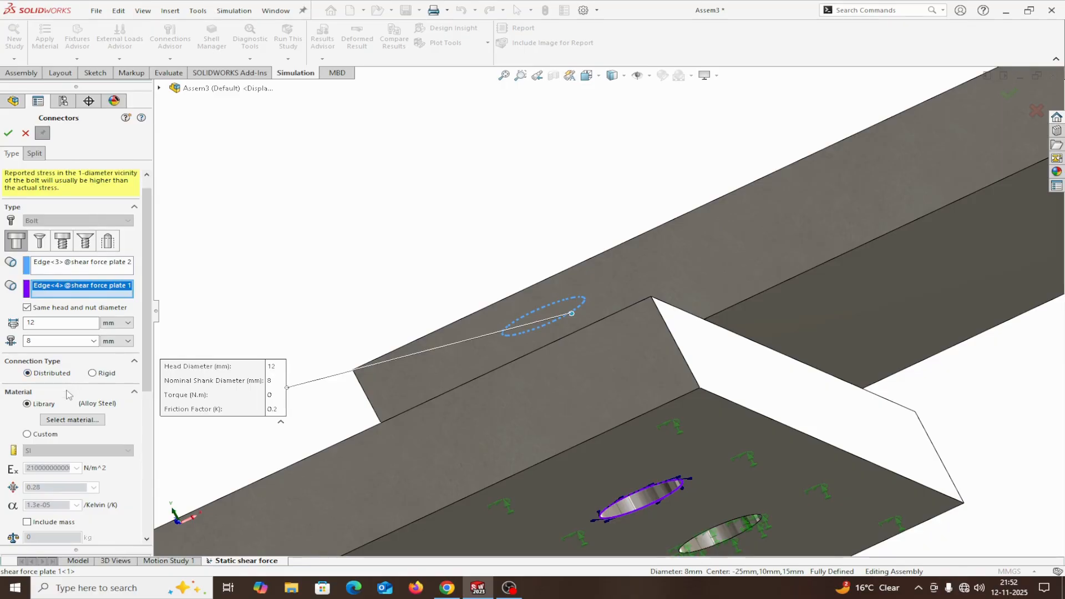
scroll(69, 395, down, 3)
scroll(68, 396, up, 3)
scroll(134, 419, down, 1)
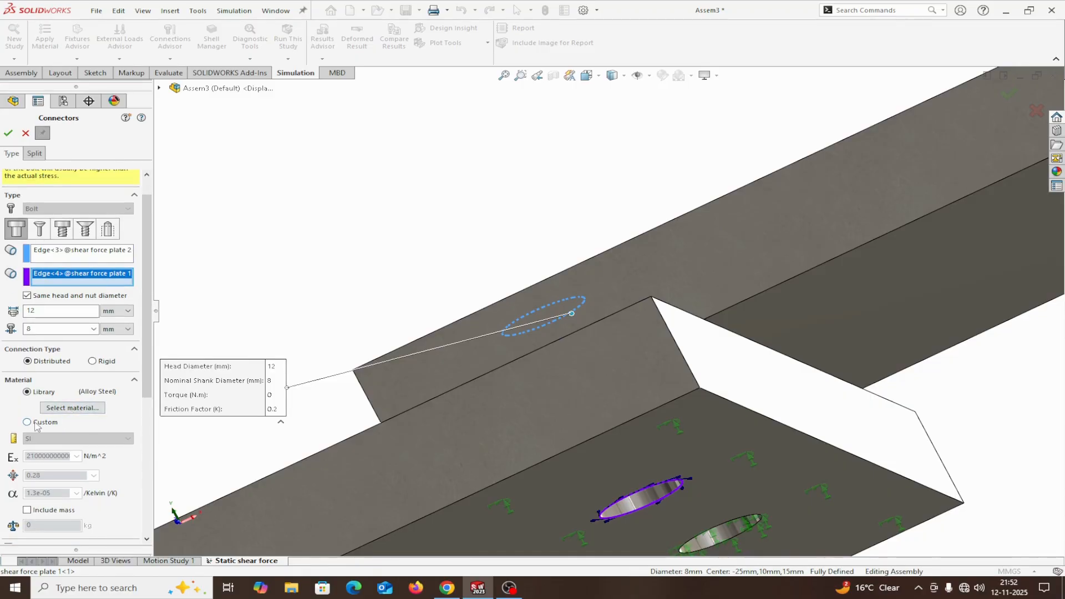
drag(148, 395, 144, 471)
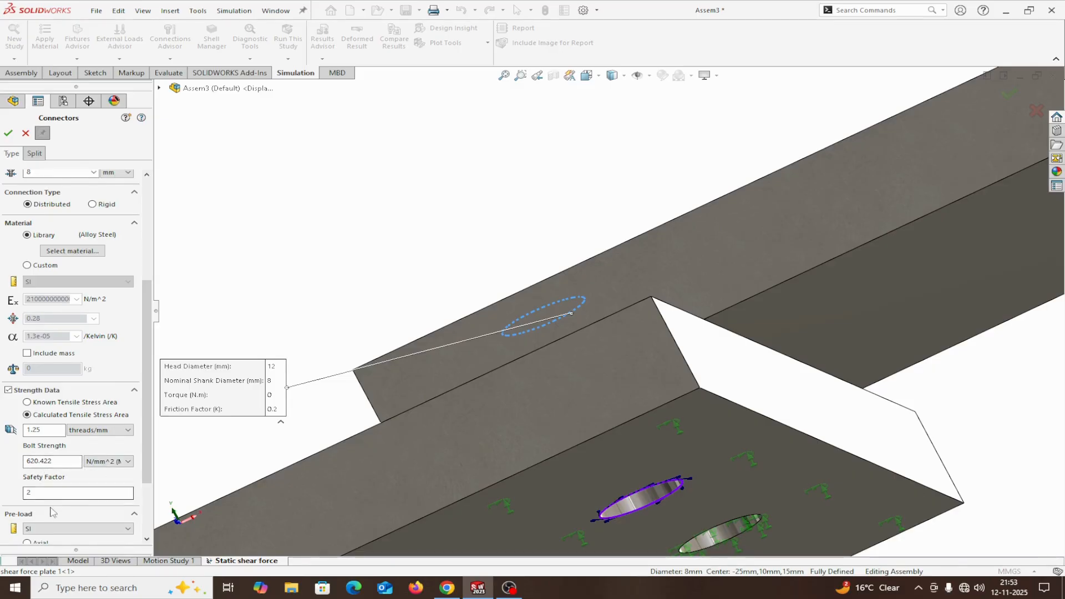
click(12, 136)
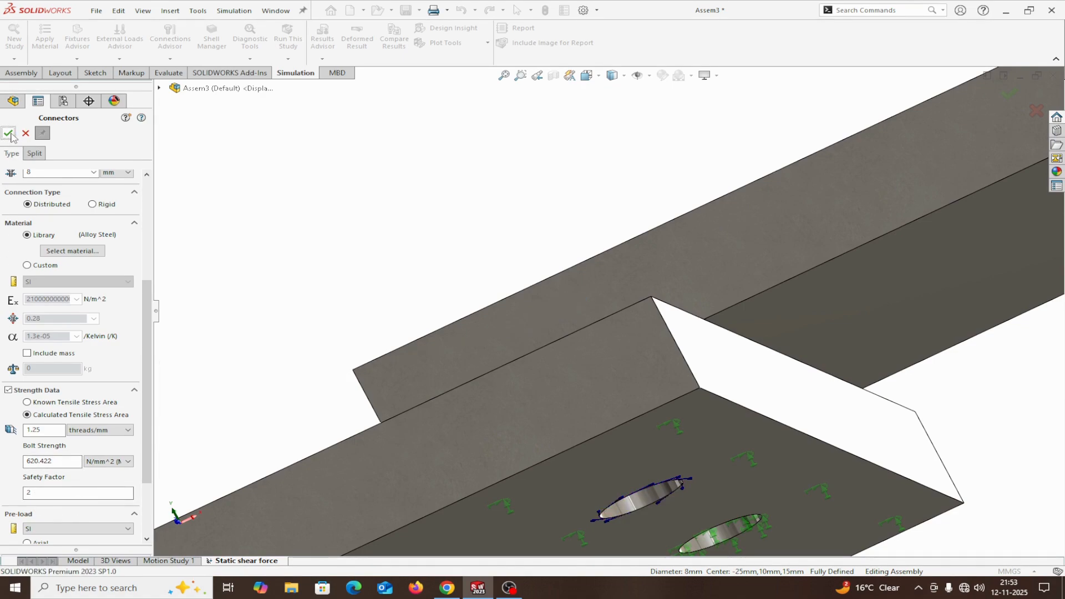
click(26, 135)
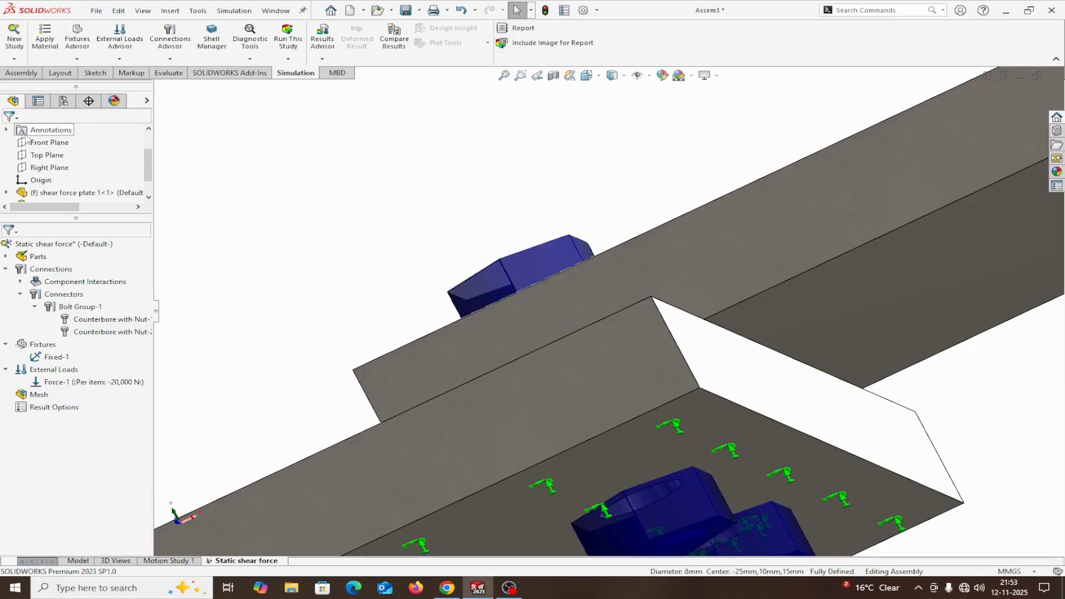
Start a local interaction with automatic face detection and select shear force plate 2 and shear force plate 1 as its components.
scroll(287, 241, up, 5)
middle_drag(286, 242, 332, 330)
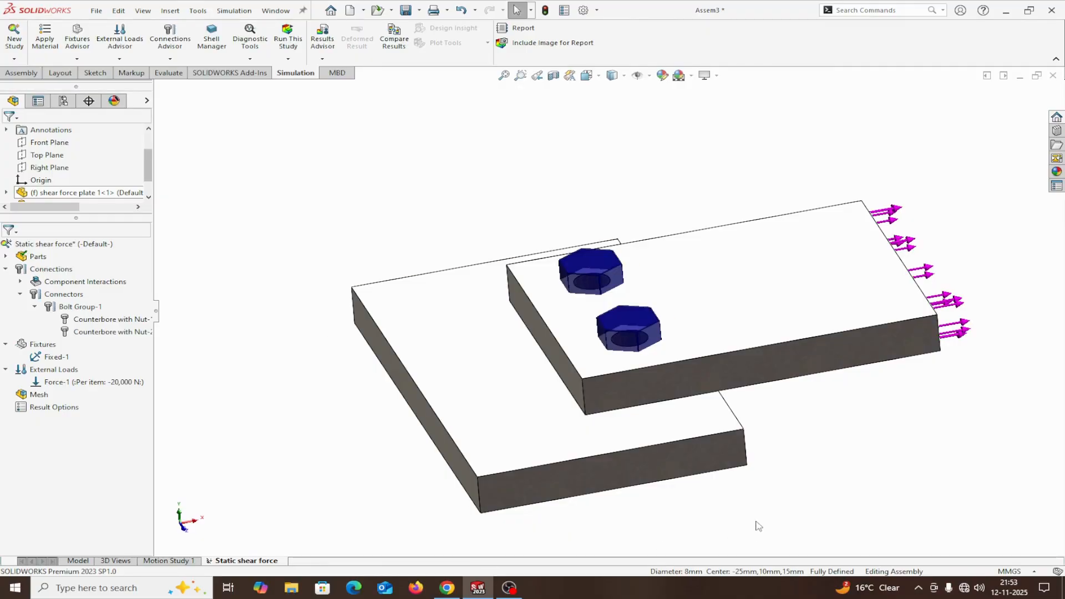
middle_drag(758, 526, 744, 463)
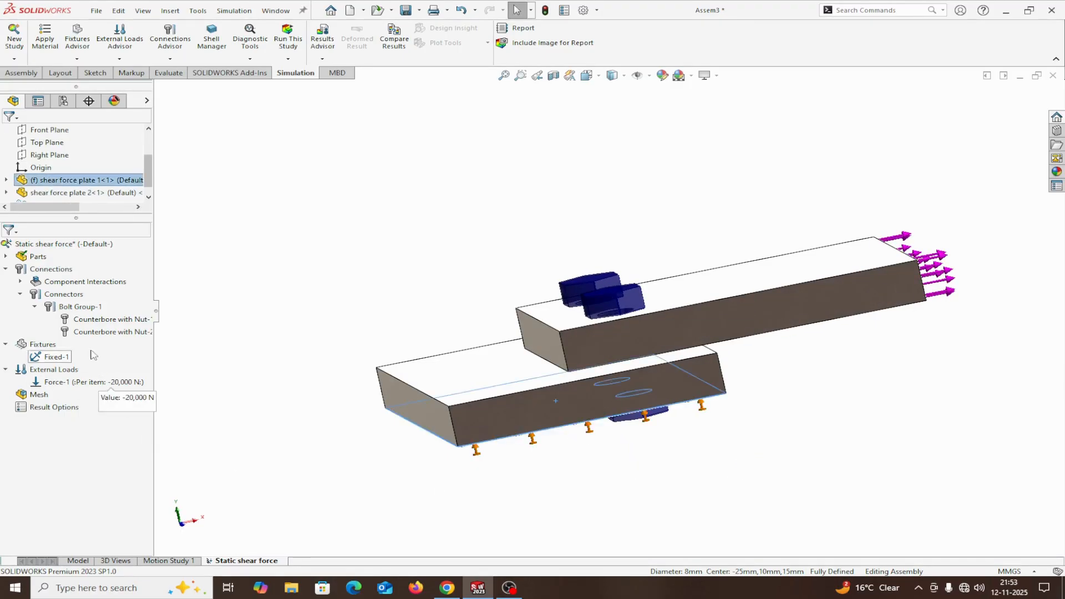
right_click(44, 273)
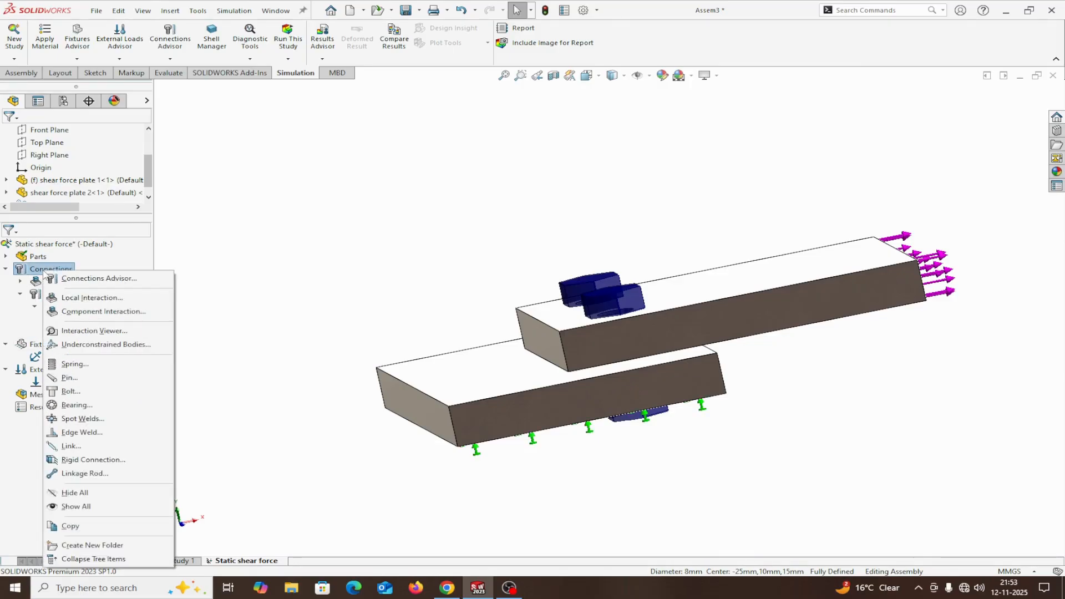
click(71, 300)
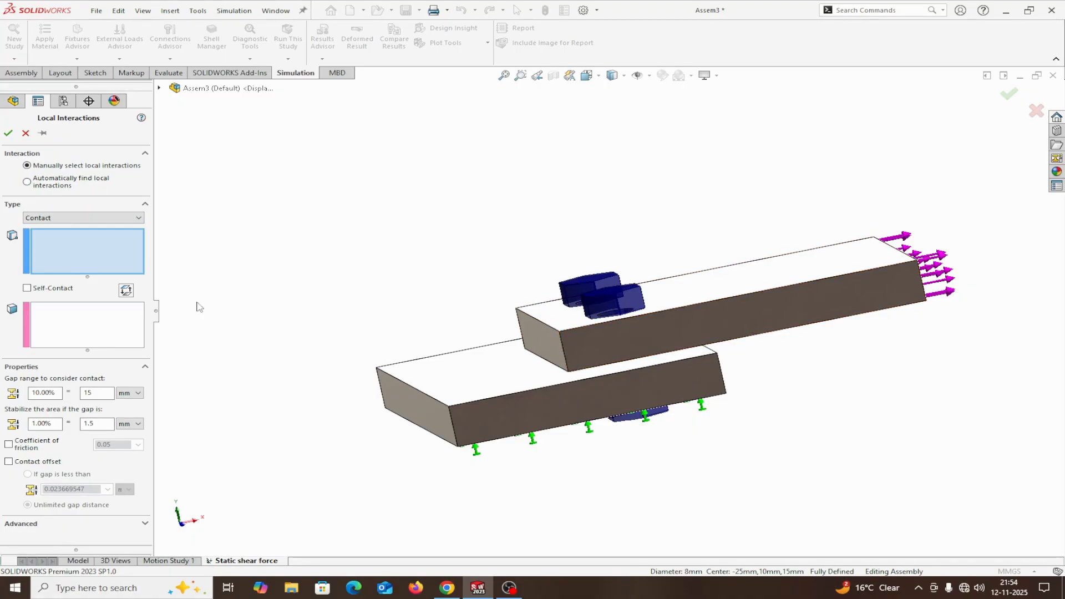
click(27, 182)
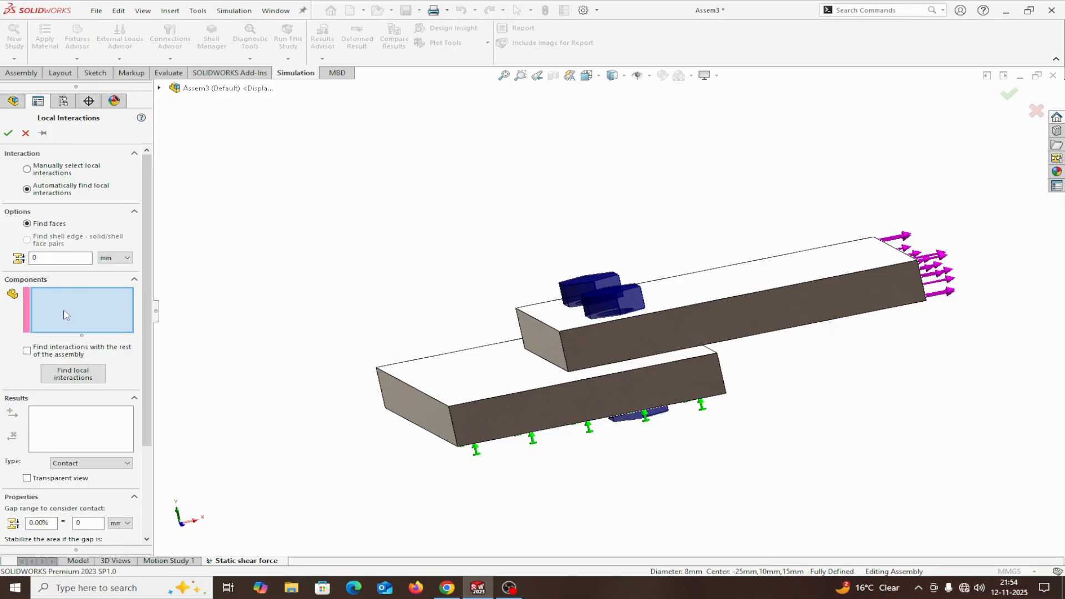
middle_drag(343, 268, 361, 304)
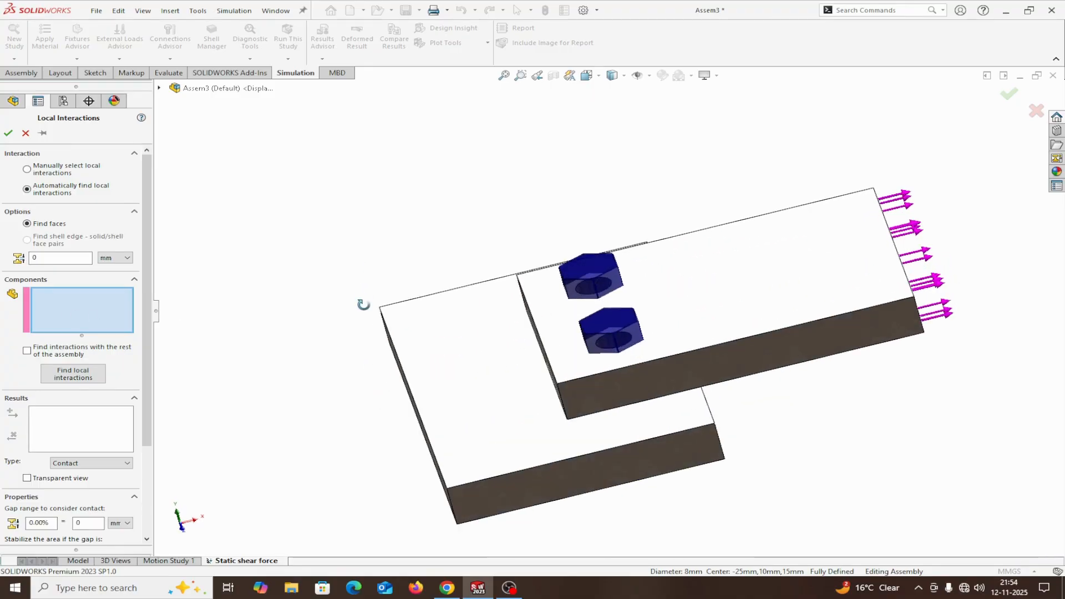
click(823, 297)
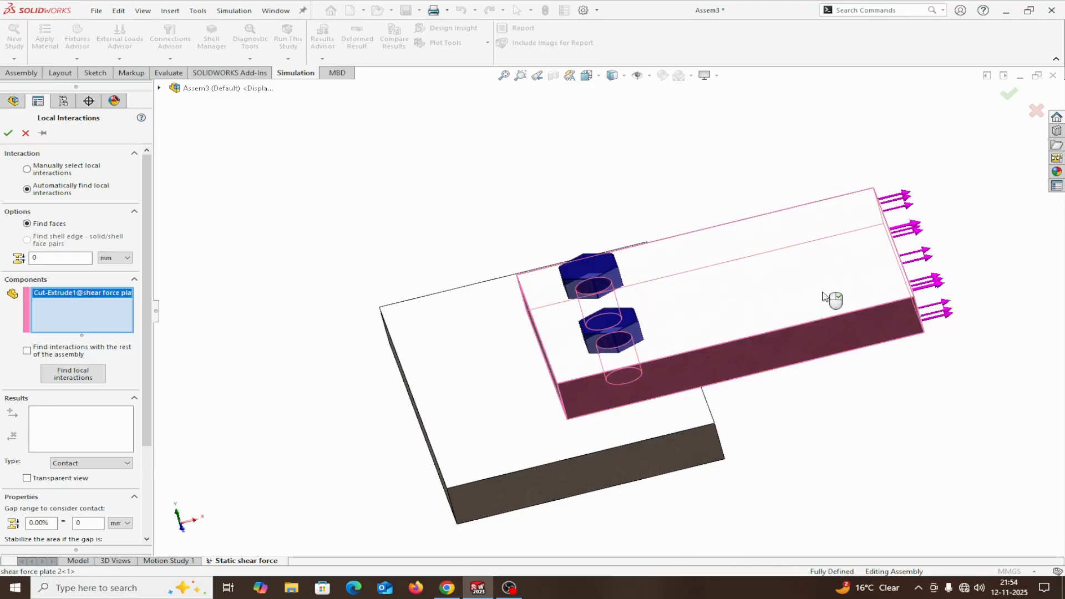
middle_drag(830, 307, 890, 350)
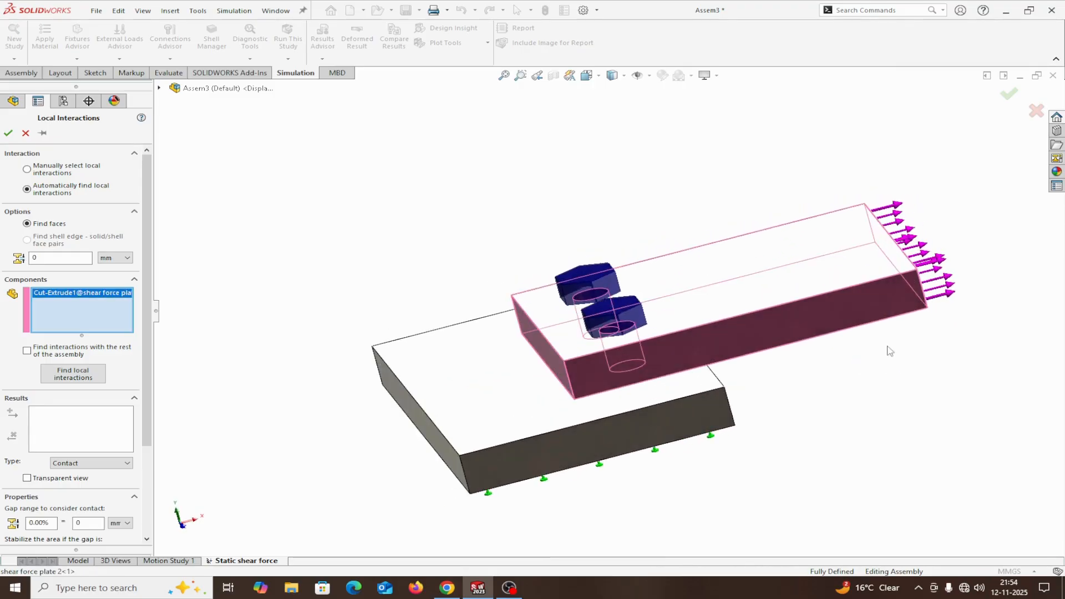
click(497, 400)
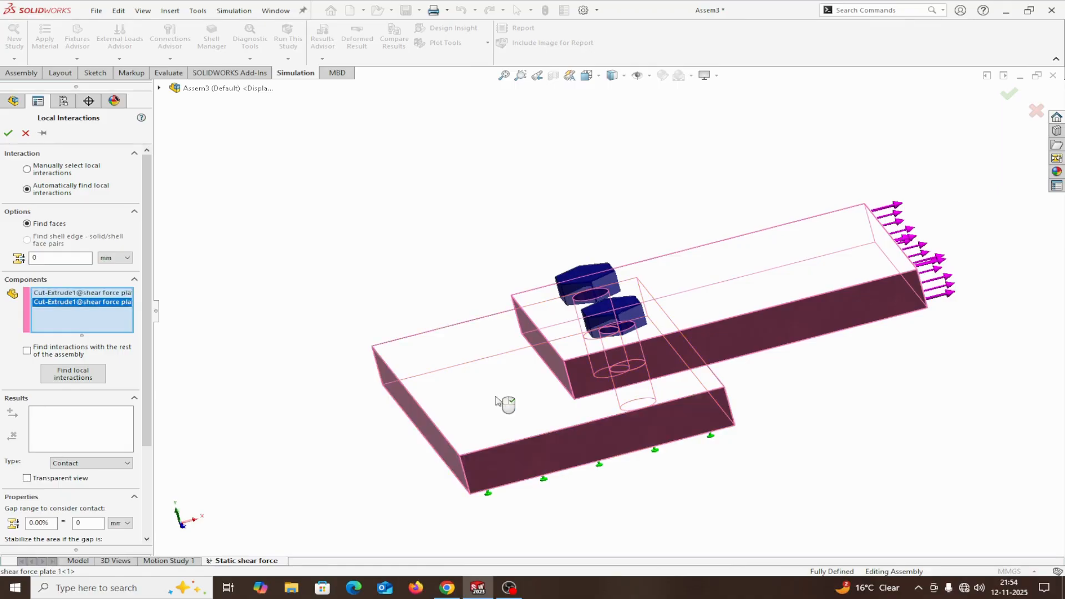
middle_drag(787, 495, 818, 443)
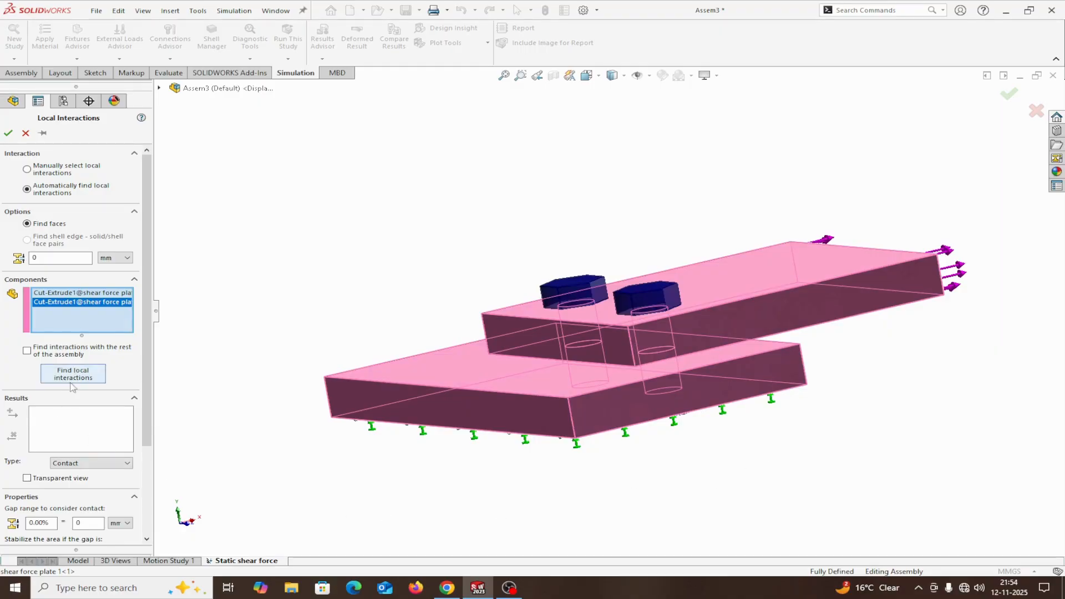
Find the local interactions between the two plates and create the resulting one with type Contact.
click(90, 378)
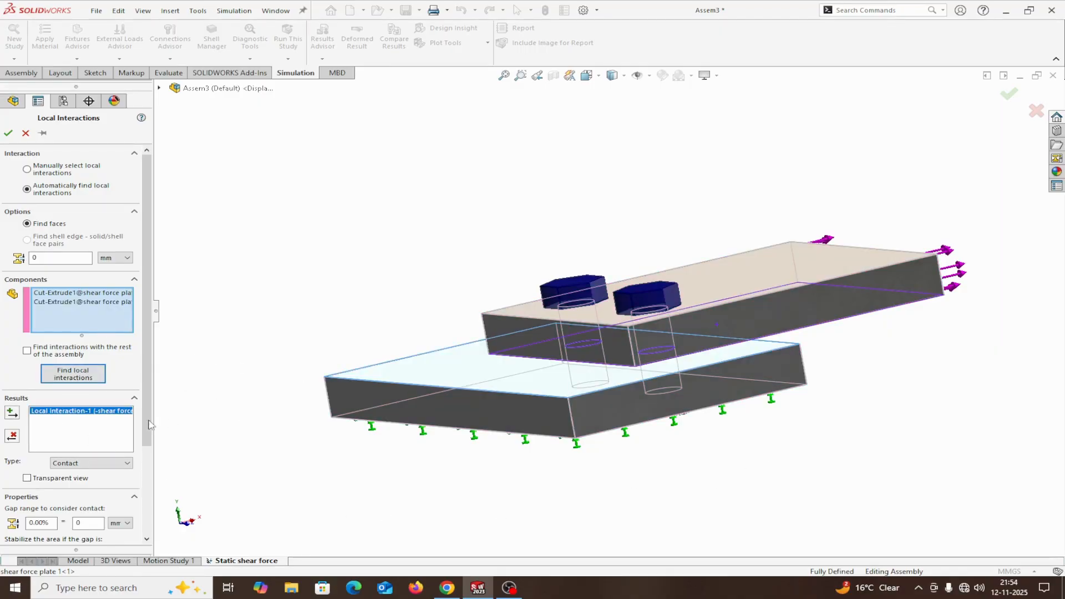
click(8, 134)
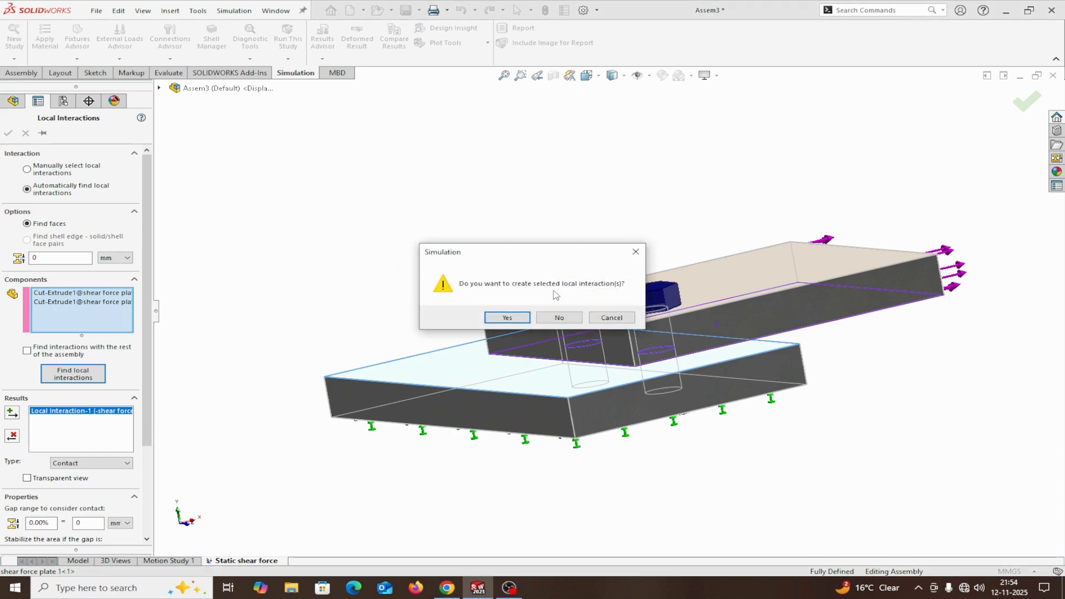
click(507, 318)
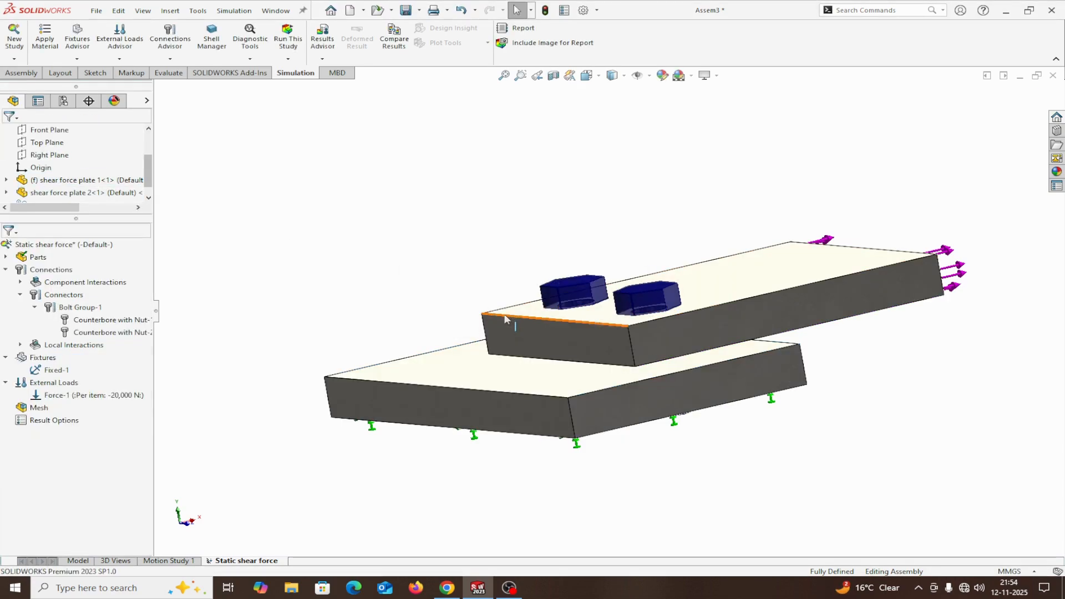
Mesh the assembly with a standard mesh at the default density and element size.
middle_drag(239, 271, 203, 344)
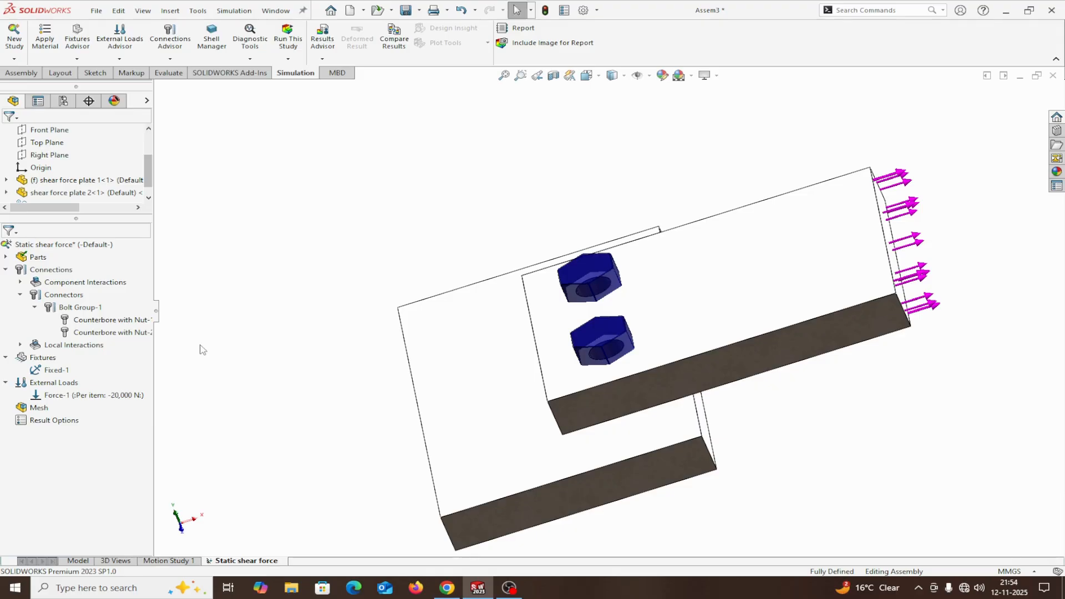
right_click(36, 411)
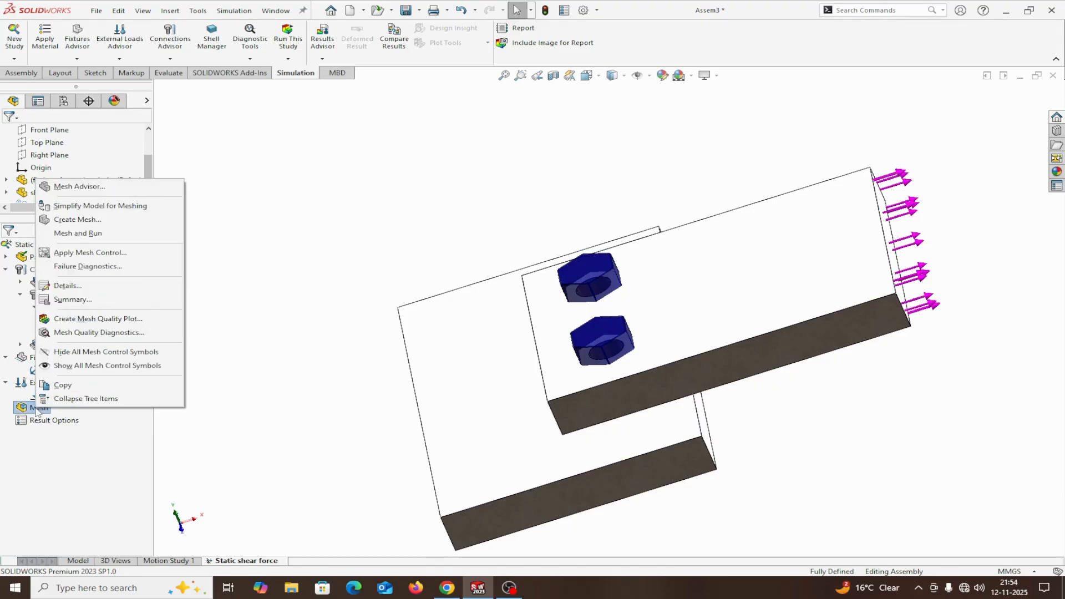
click(65, 218)
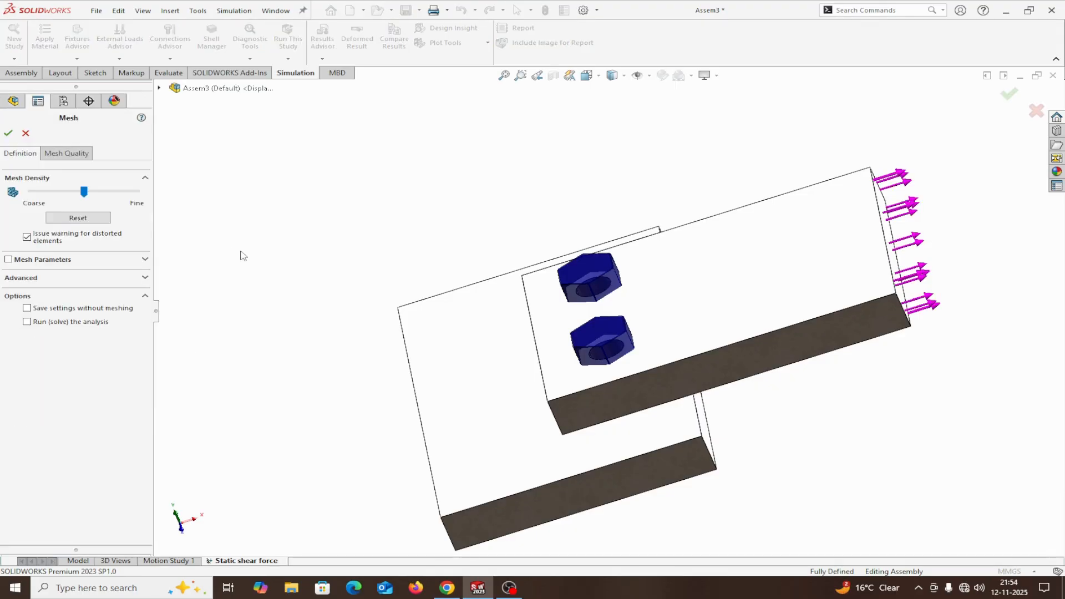
click(13, 260)
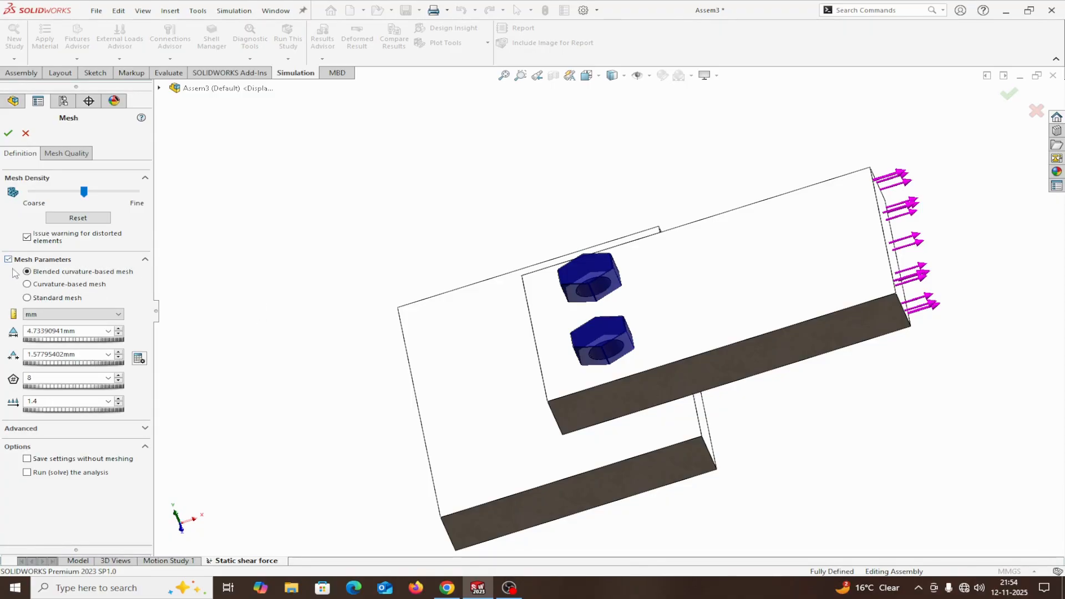
click(28, 298)
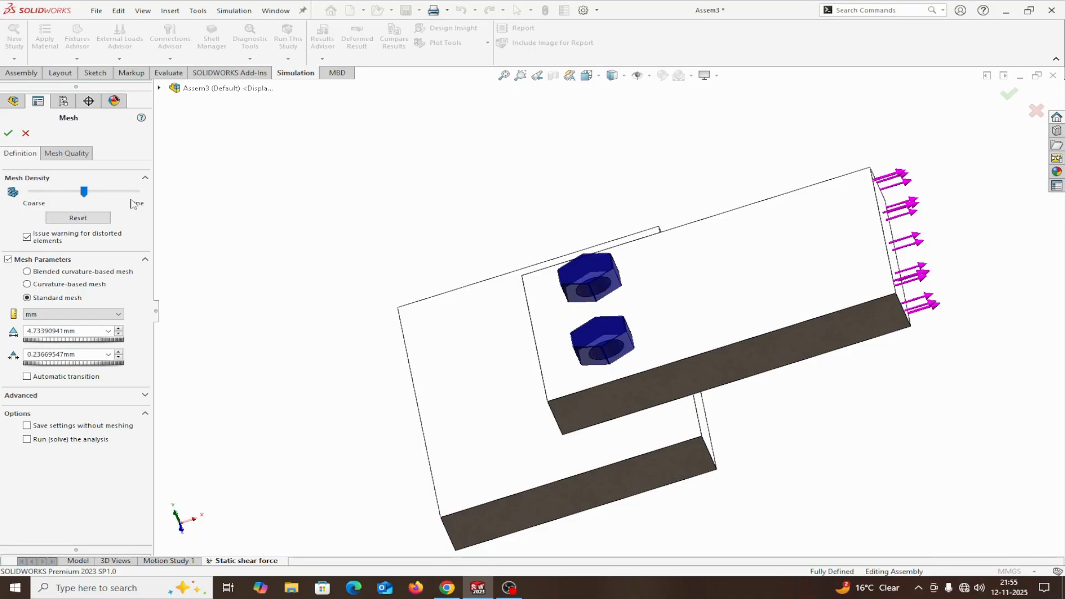
click(8, 133)
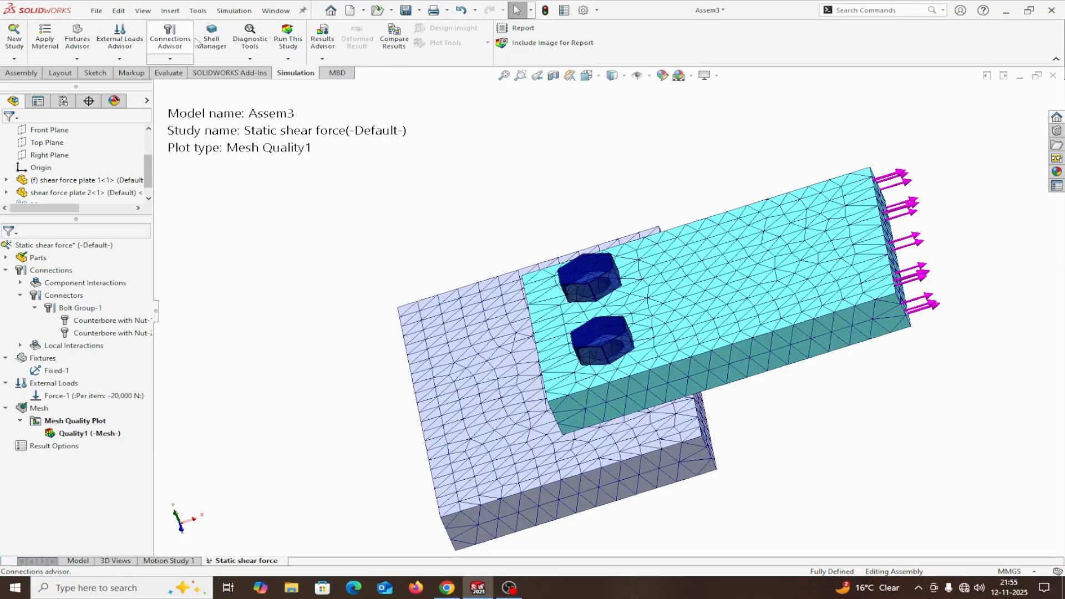
Run the static shear force study with zero bolt pre-load accepted, and examine the von Mises stress around the front bolt.
click(281, 43)
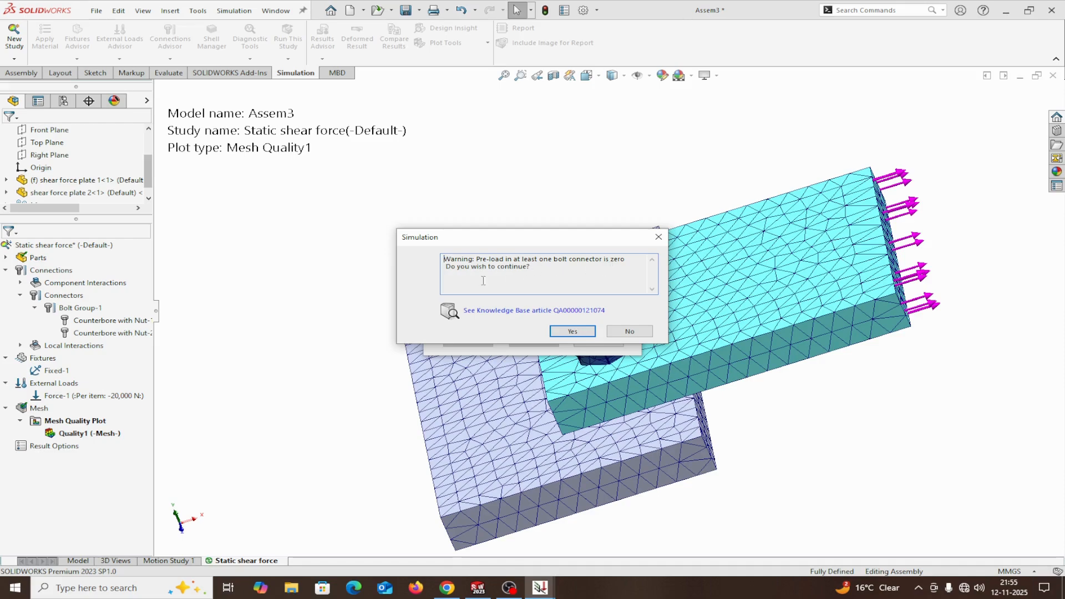
click(572, 331)
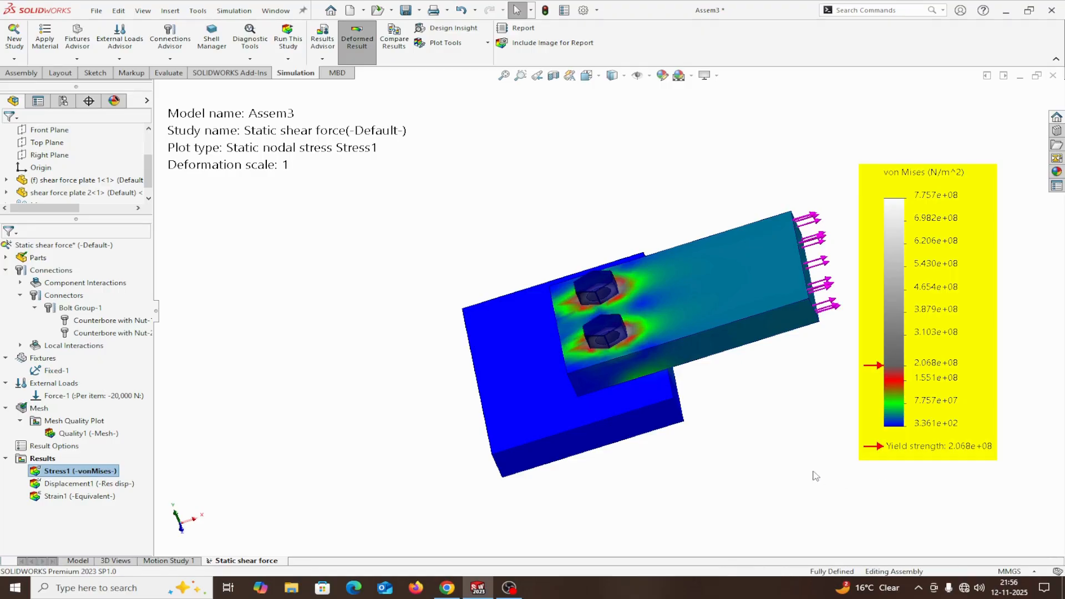
middle_drag(815, 476, 822, 458)
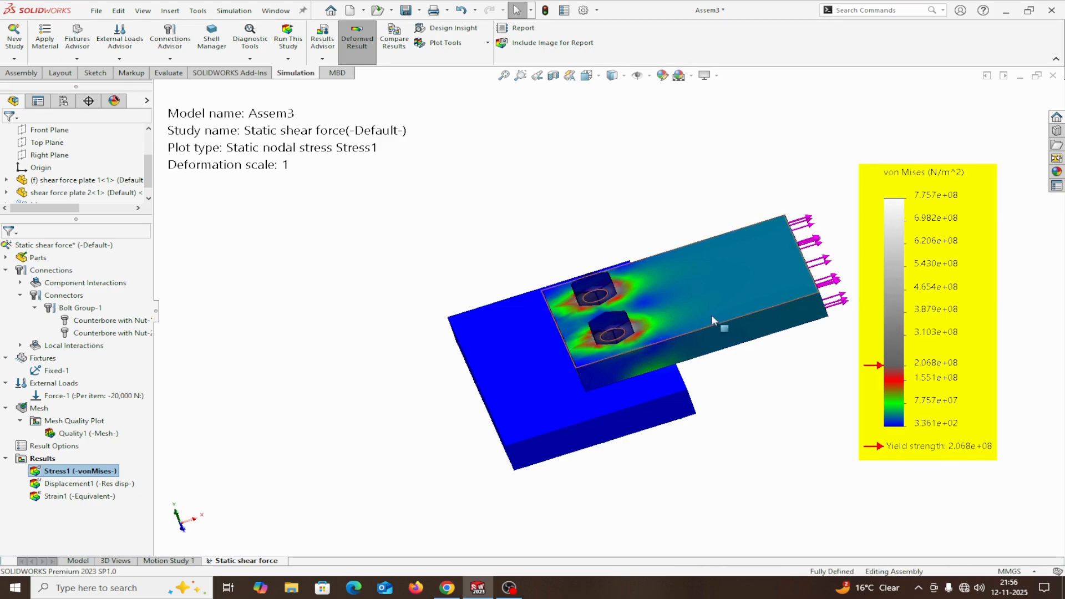
scroll(664, 310, down, 5)
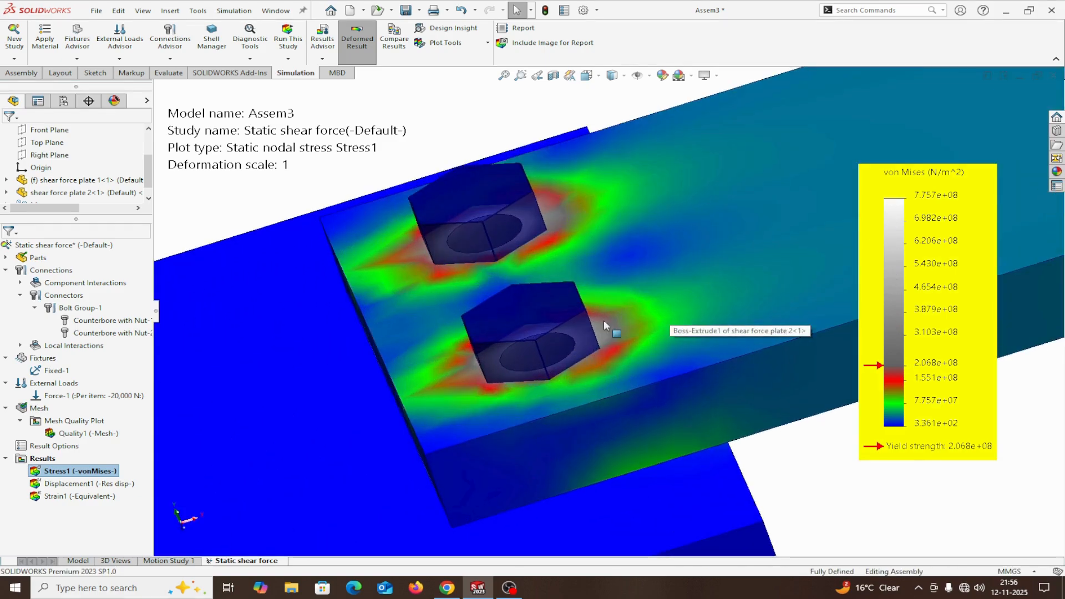
scroll(603, 333, down, 5)
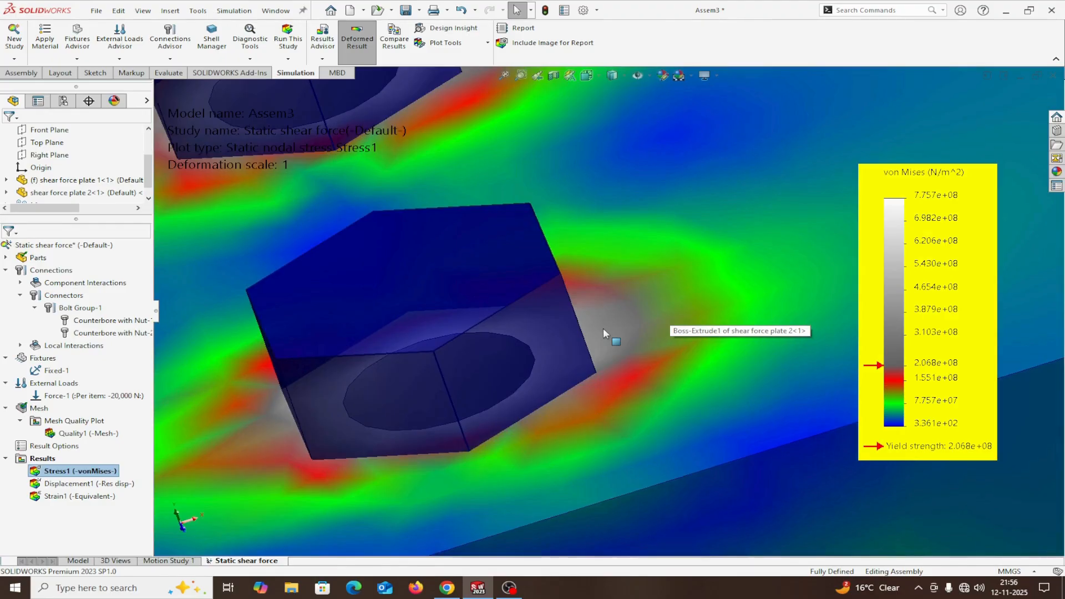
scroll(604, 328, up, 4)
scroll(604, 329, down, 5)
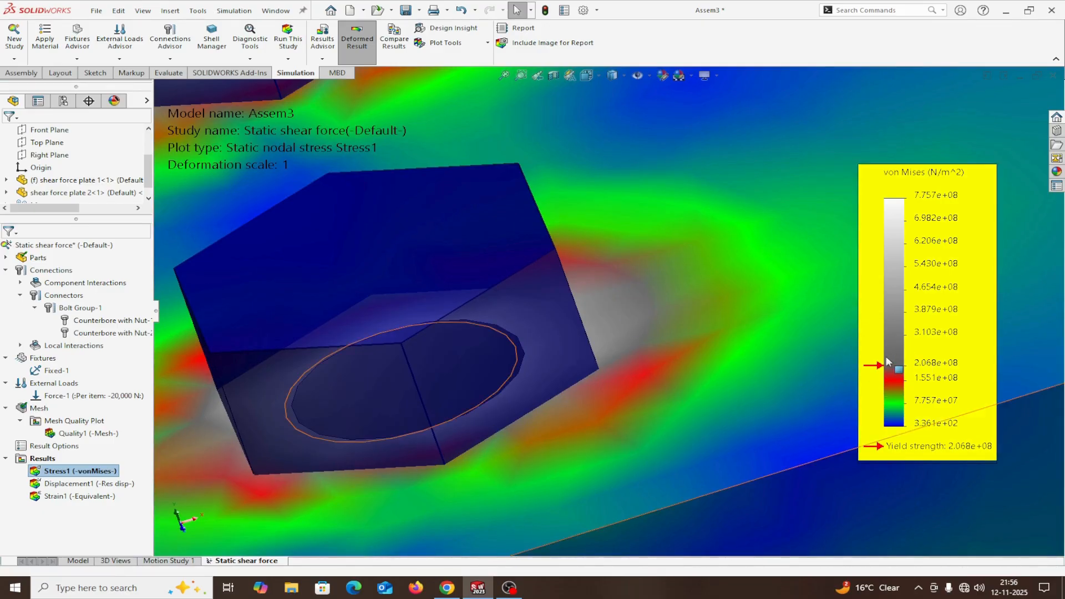
Show the minimum and maximum annotations on the von Mises stress plot.
scroll(777, 355, up, 6)
scroll(755, 347, up, 3)
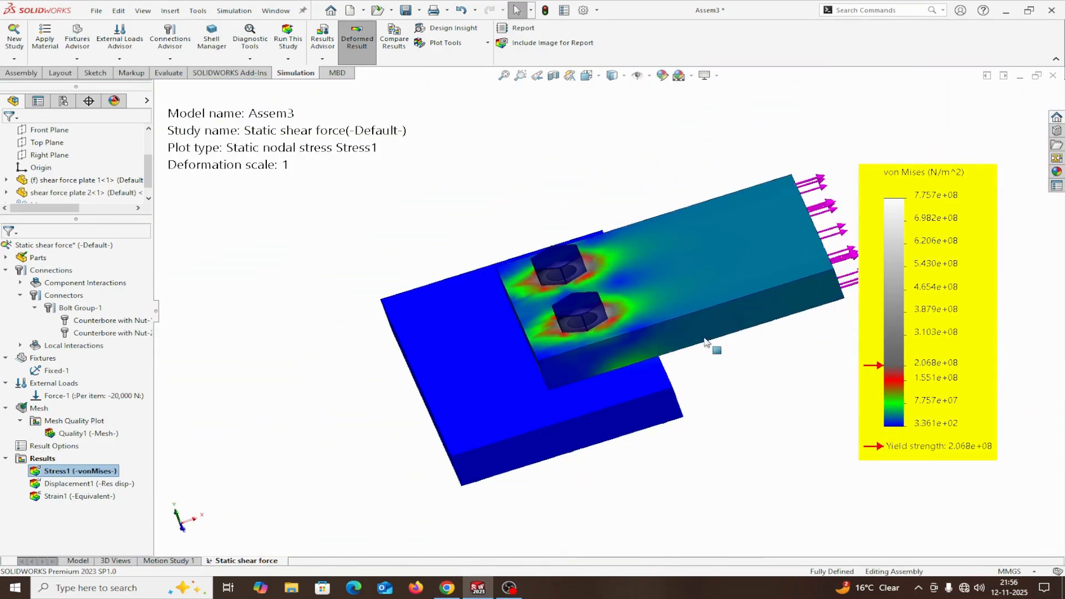
scroll(761, 361, down, 2)
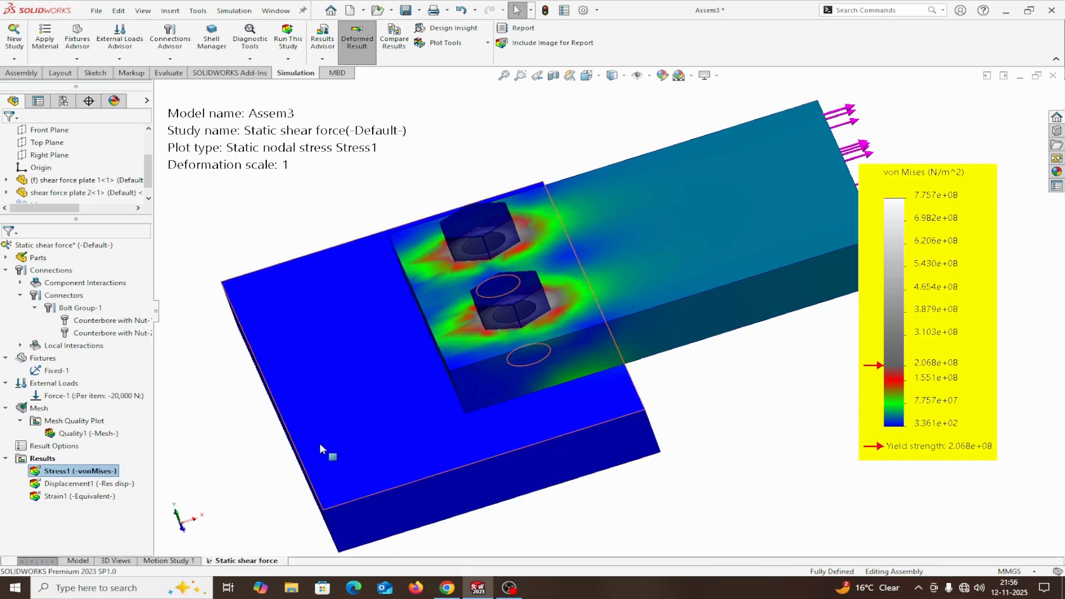
right_click(45, 471)
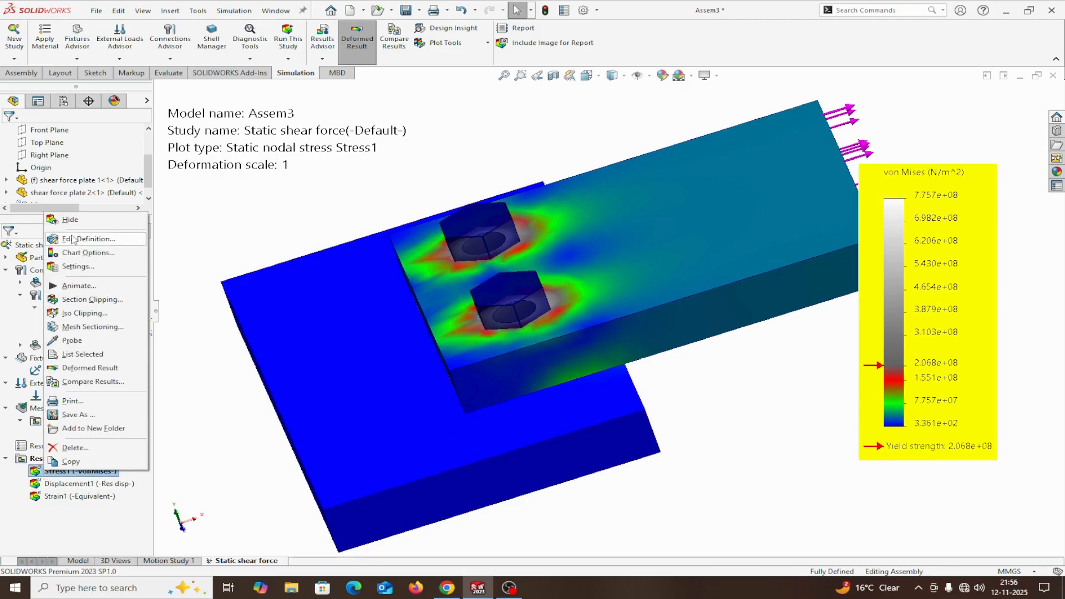
click(71, 253)
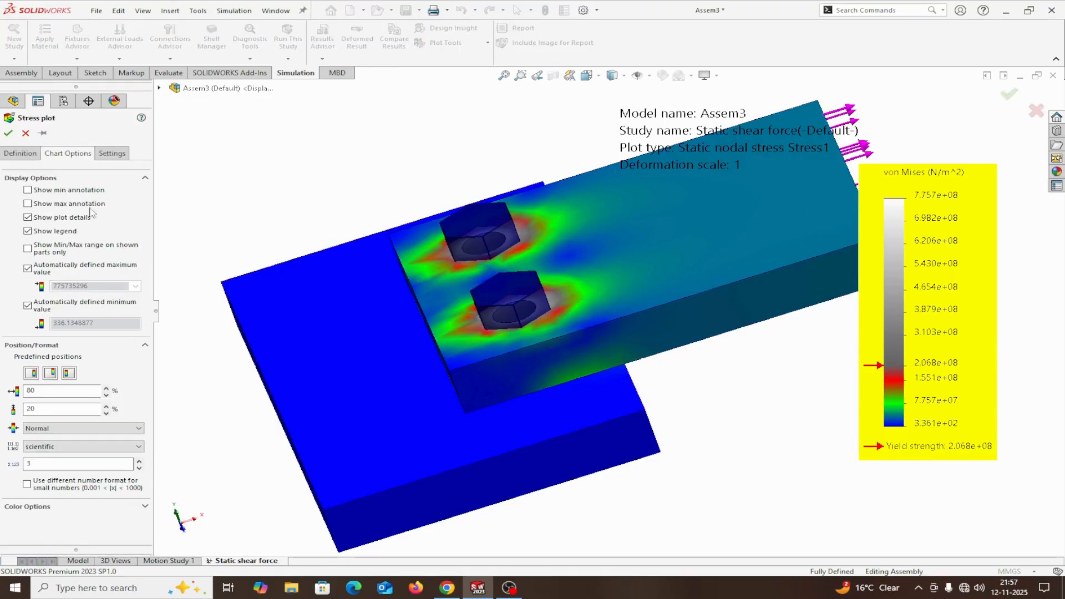
click(27, 190)
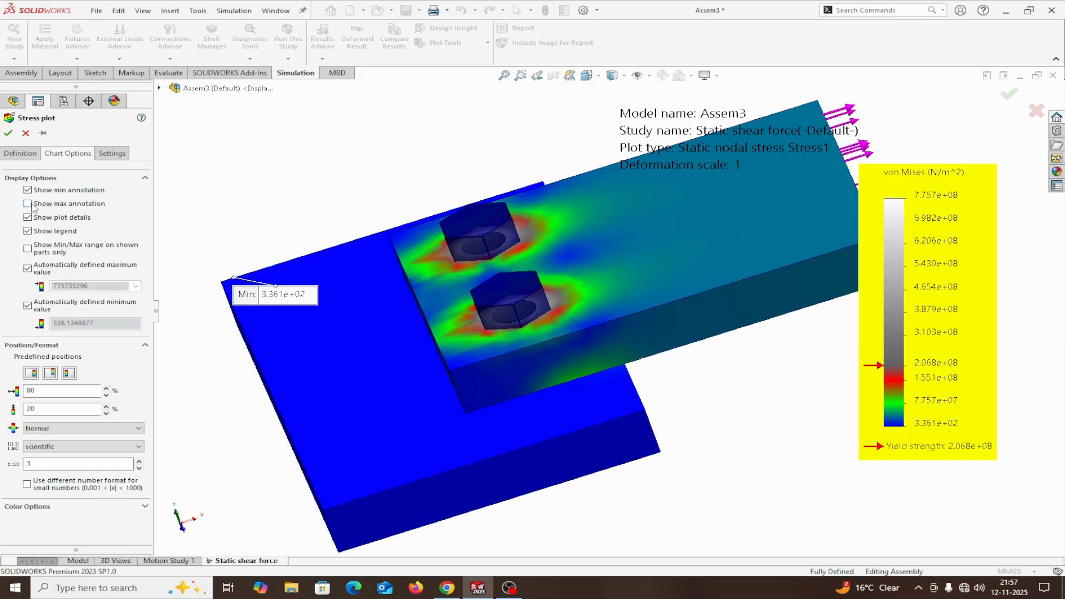
click(28, 204)
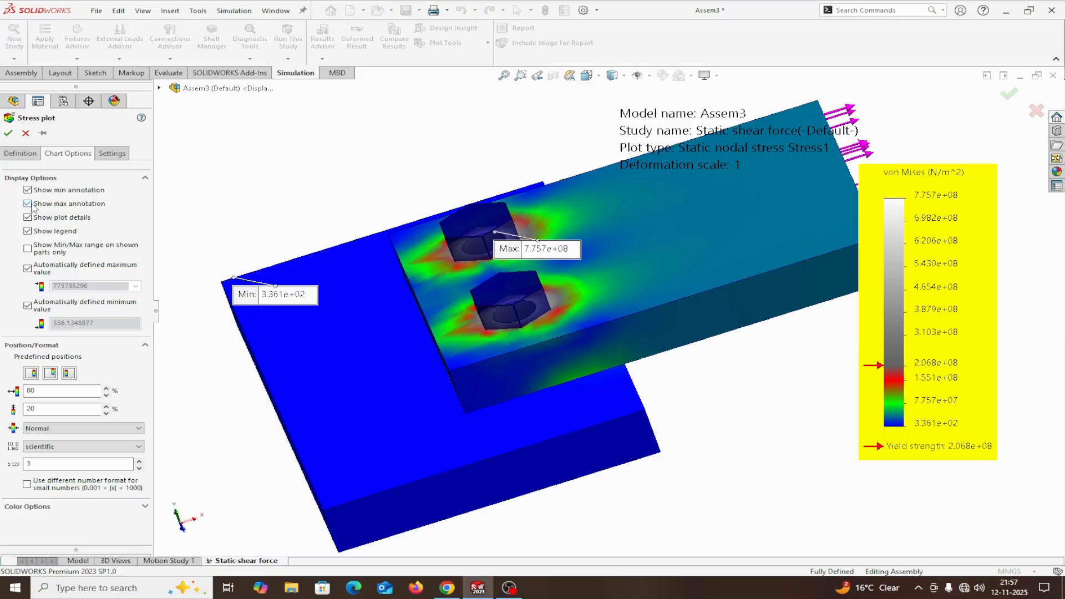
Set the von Mises stress plot's units to N/mm^2 (MPa) and apply the plot changes.
click(19, 154)
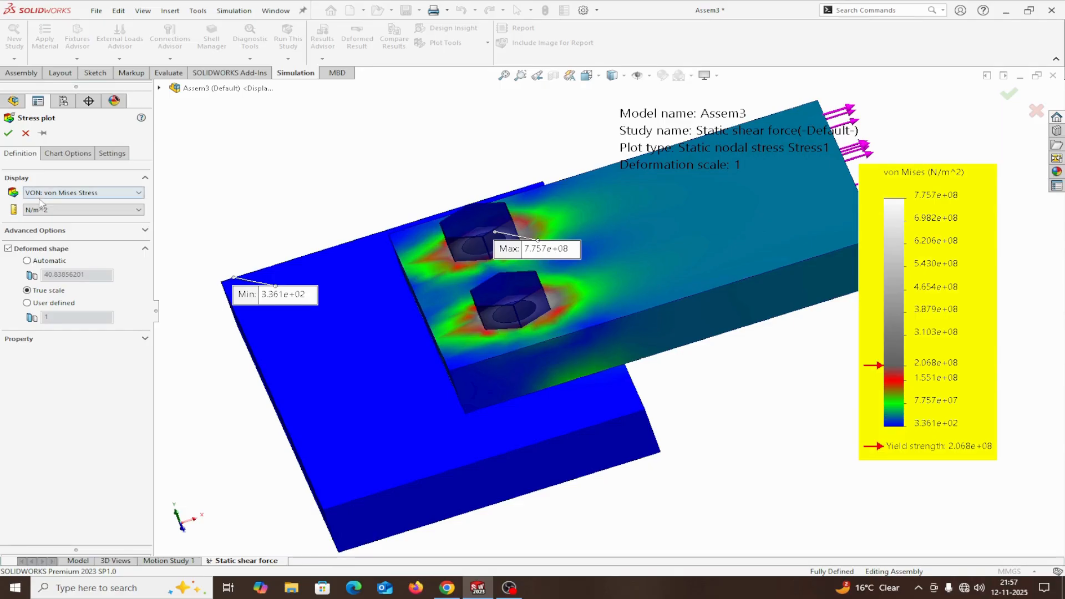
click(139, 210)
click(46, 243)
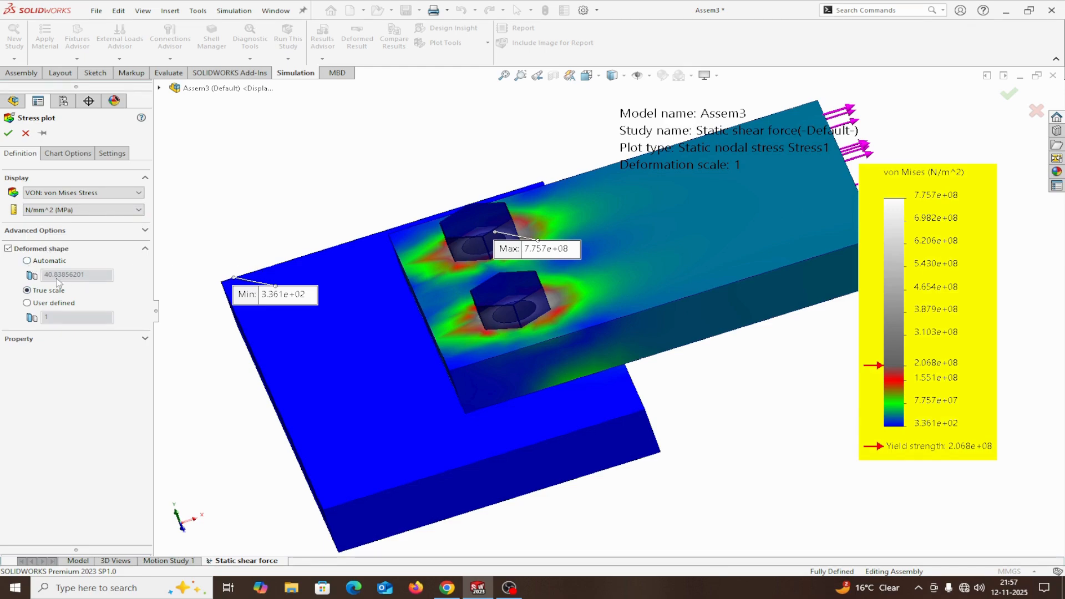
click(8, 133)
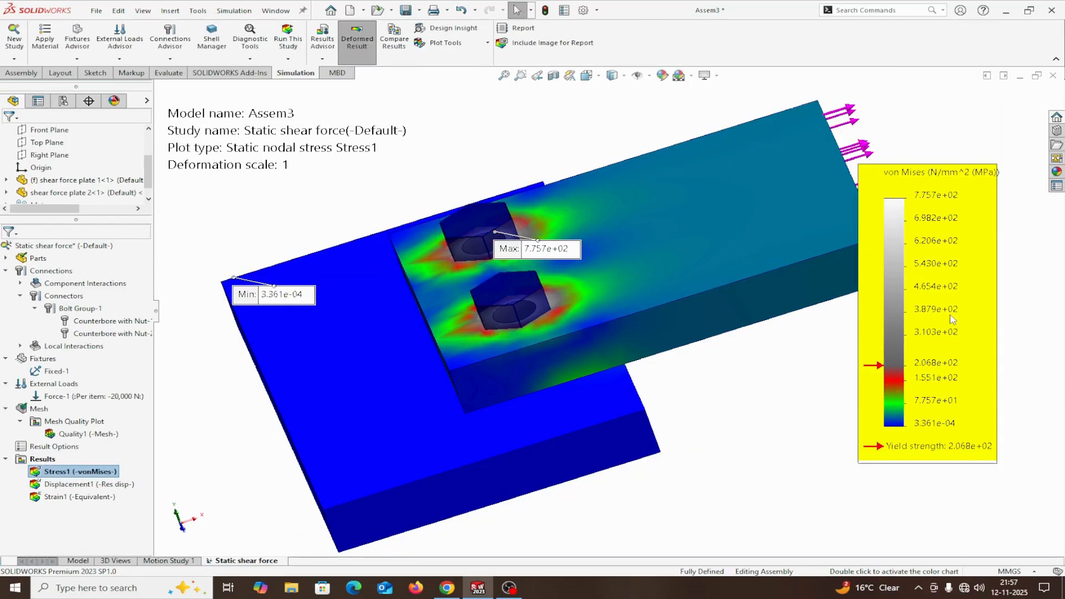
Examine the stress distribution around the two bolts and across both plates against the MPa legend and yield strength.
scroll(934, 391, down, 2)
scroll(916, 436, up, 2)
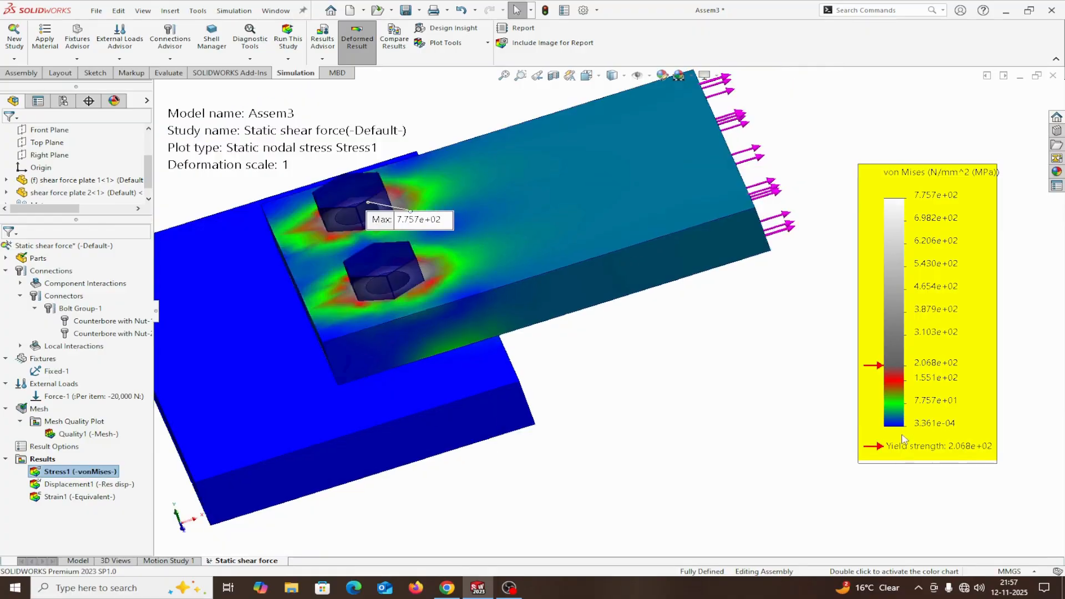
scroll(579, 331, up, 2)
right_click(580, 331)
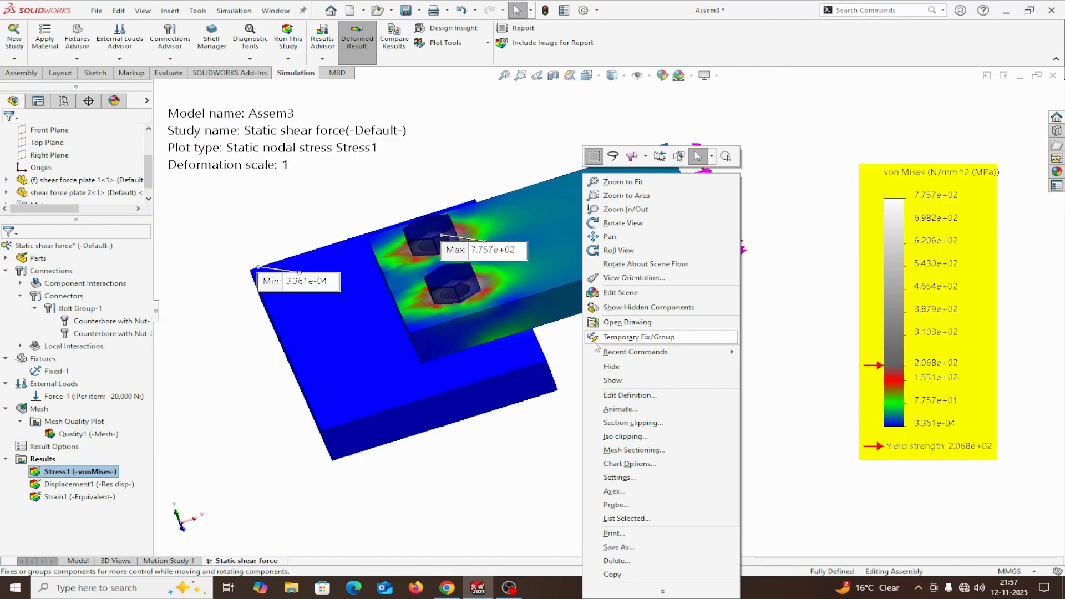
click(577, 400)
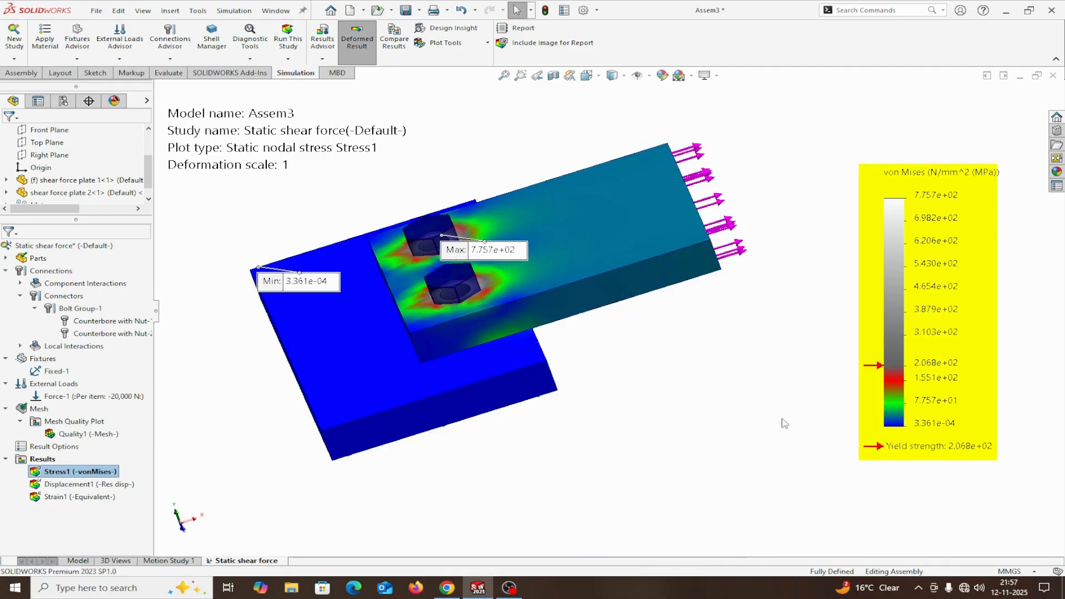
scroll(483, 284, down, 2)
scroll(484, 284, down, 2)
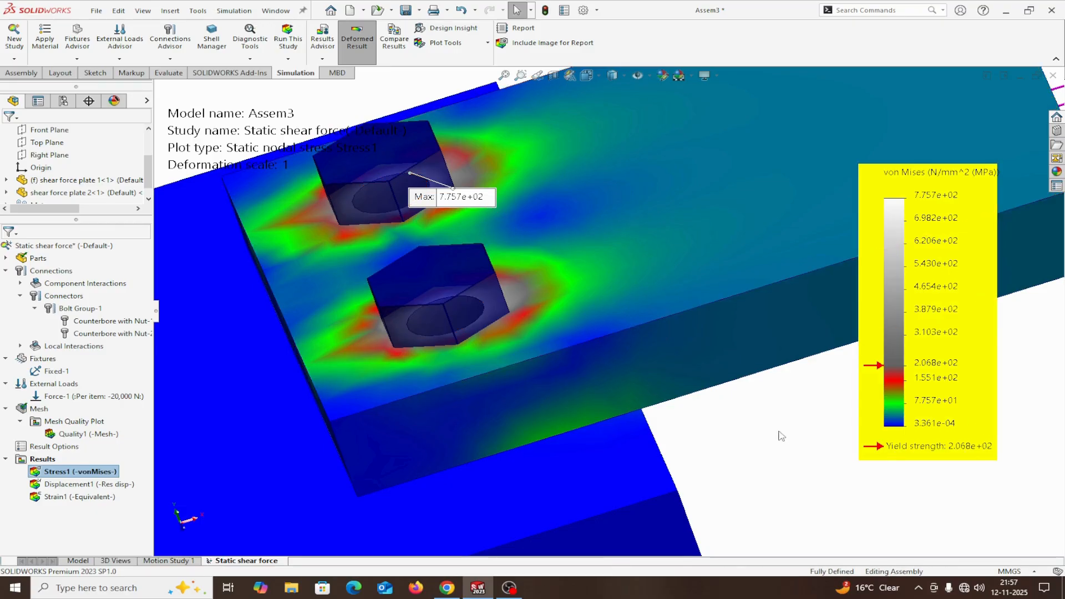
scroll(743, 430, up, 2)
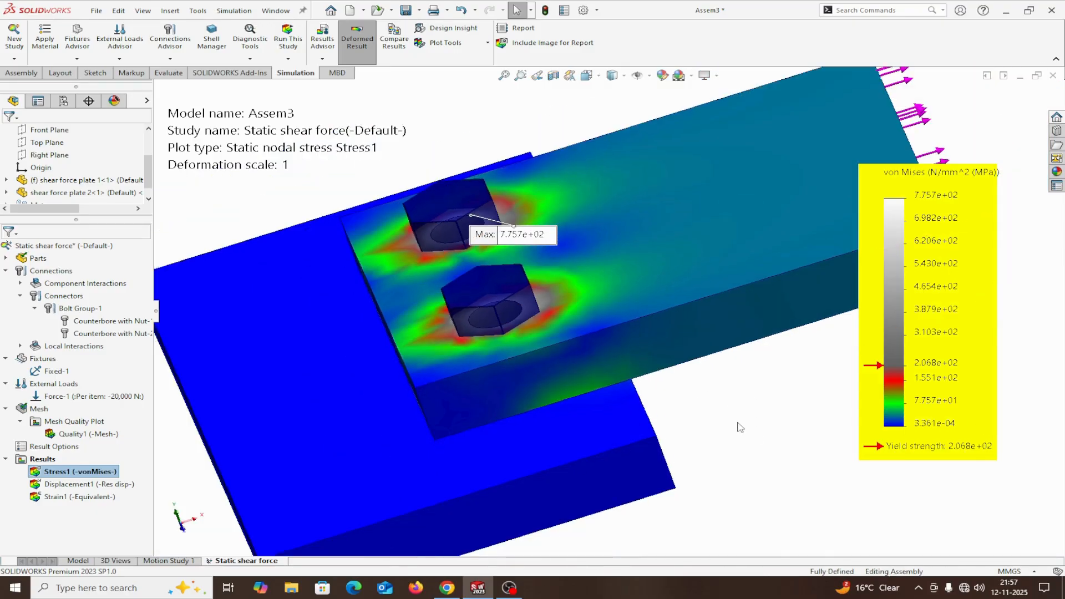
scroll(740, 428, up, 2)
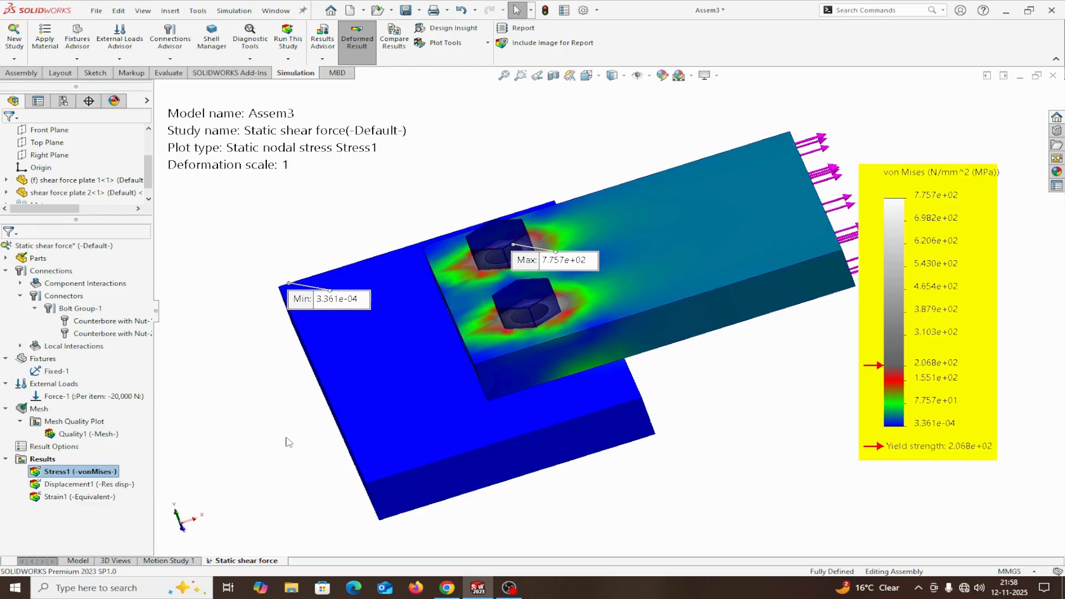
scroll(288, 442, up, 1)
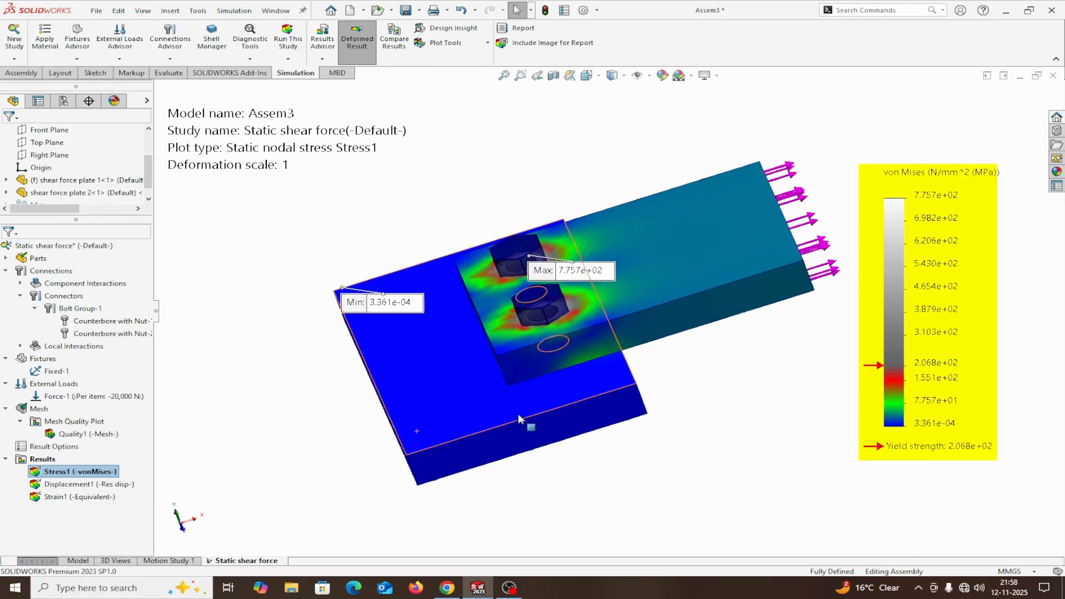
scroll(609, 371, up, 1)
scroll(661, 340, down, 2)
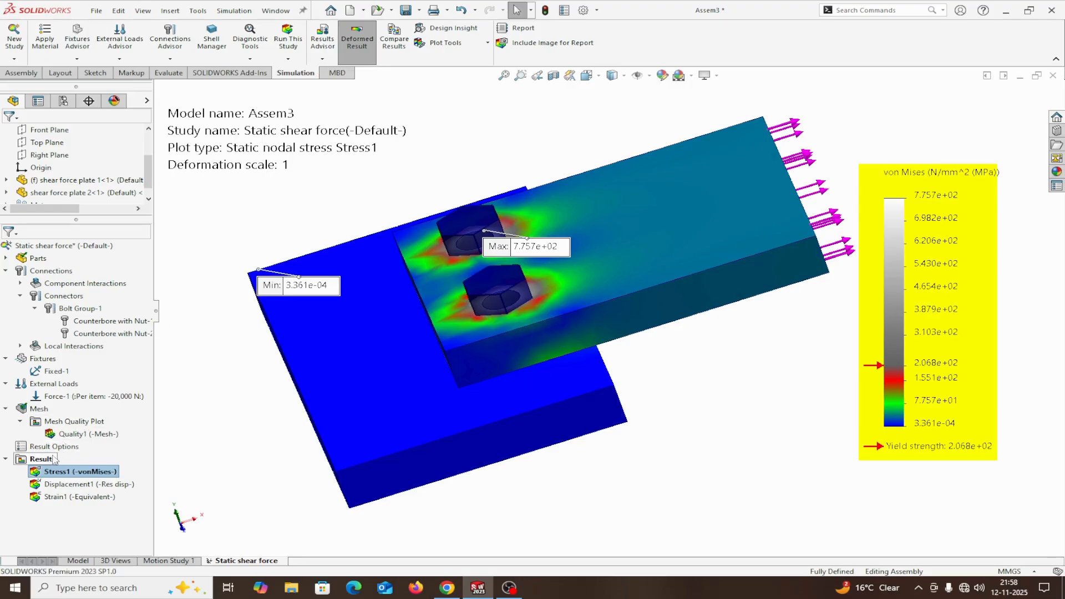
Create a Pin/Bolt Check plot from the study results with its default properties.
right_click(49, 464)
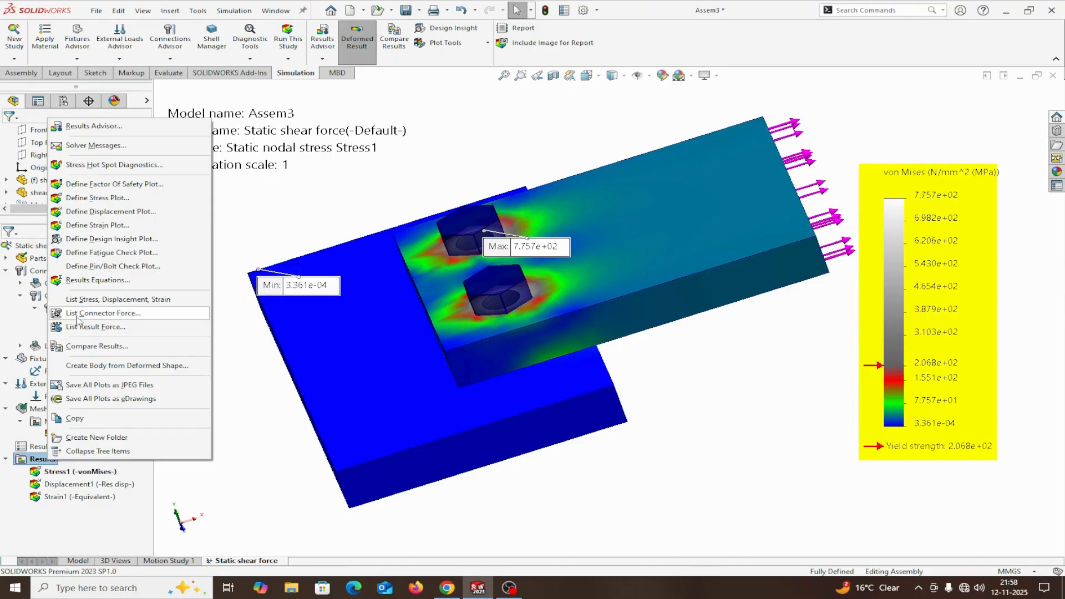
click(86, 268)
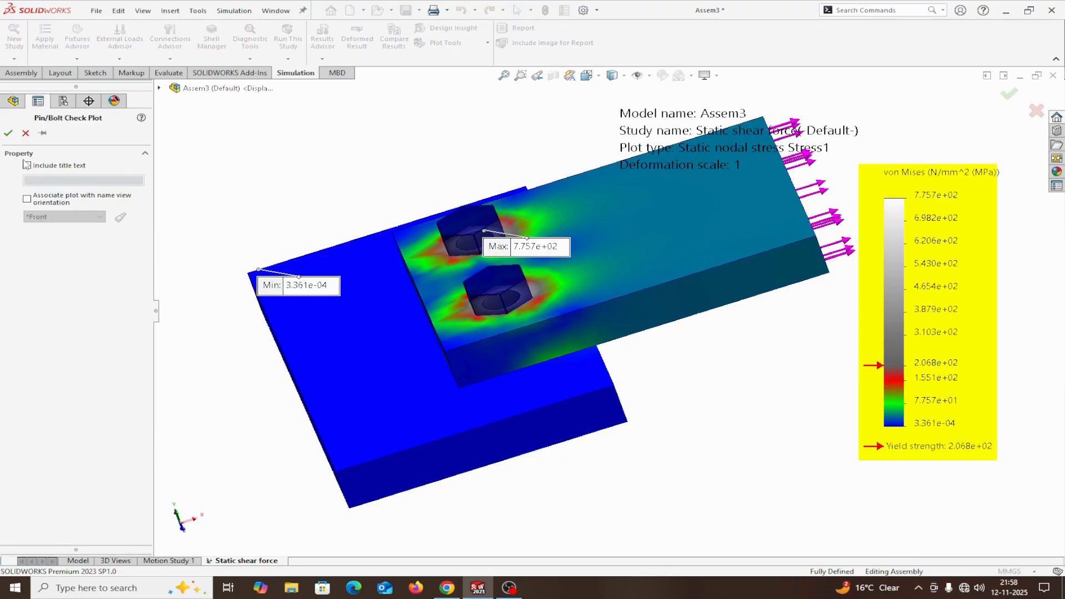
click(9, 134)
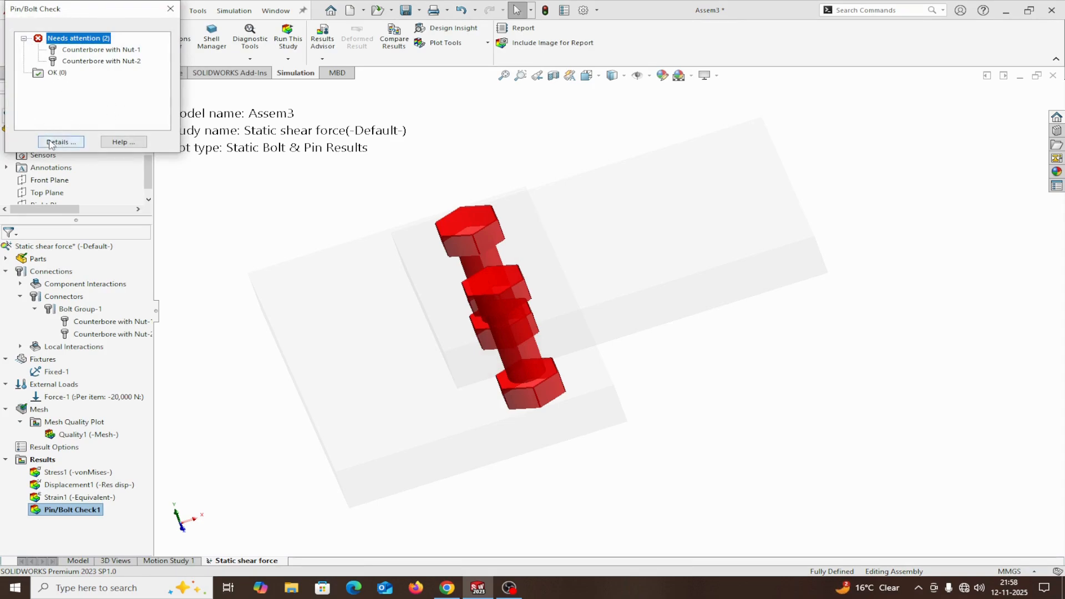
Review the shear, axial and bending details of all bolts in the Pin/Bolt Check, then close its windows.
click(58, 142)
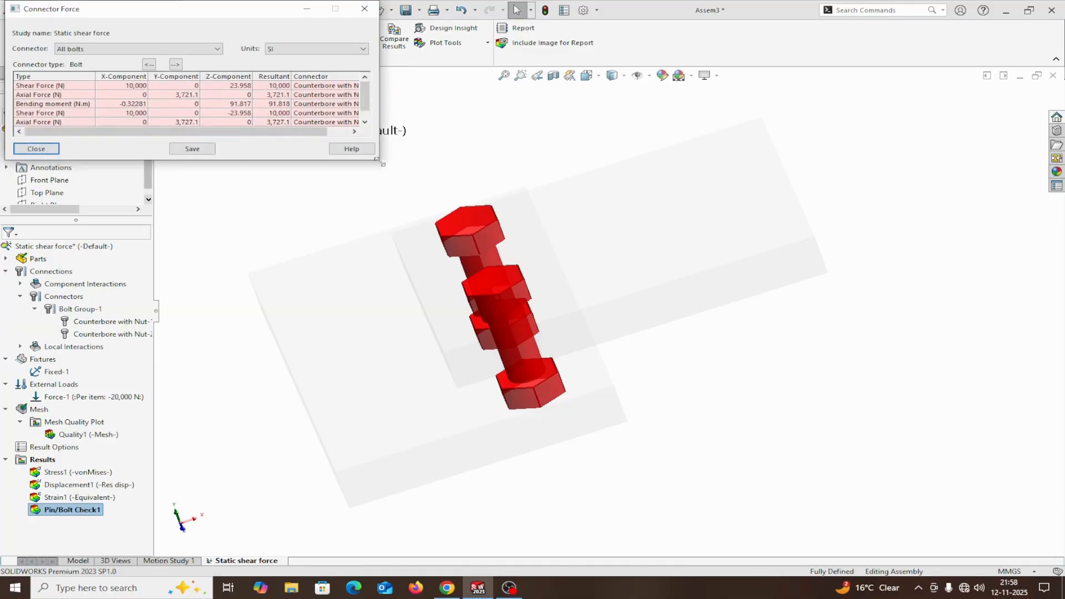
drag(377, 159, 660, 303)
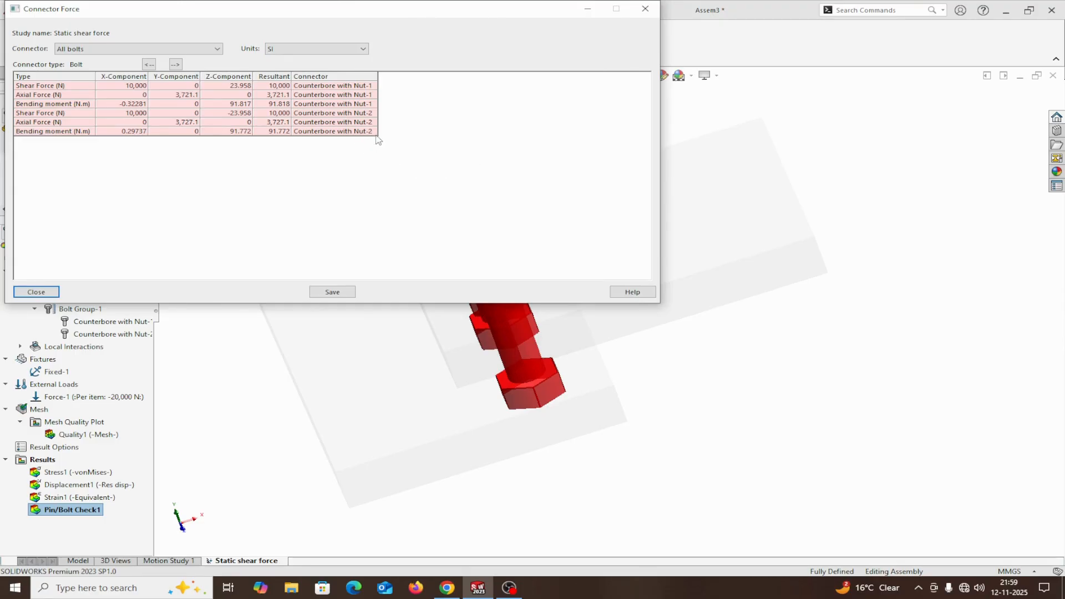
click(373, 132)
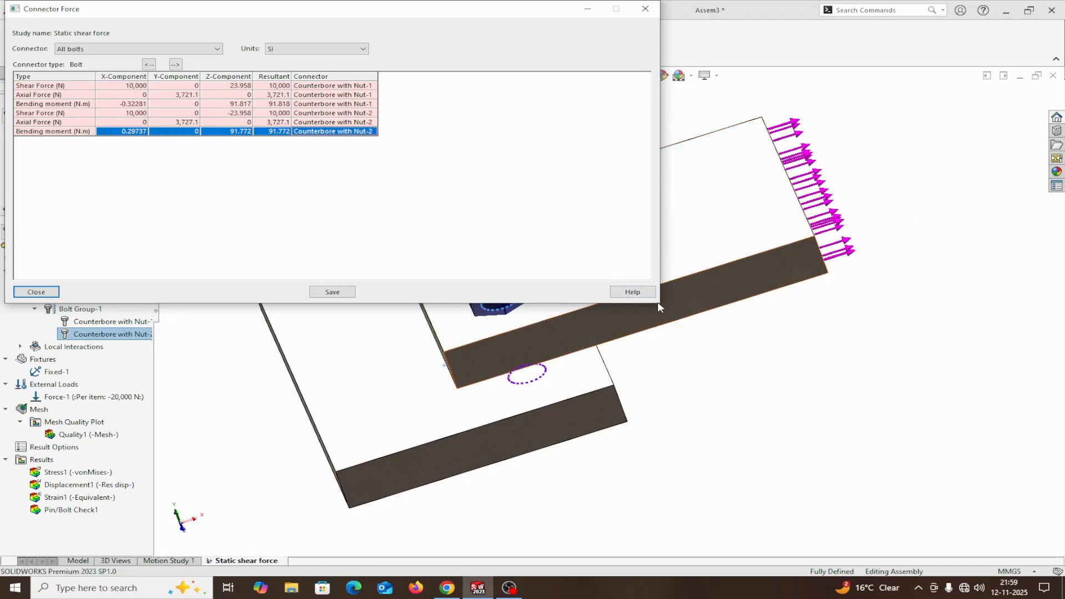
drag(661, 305, 530, 184)
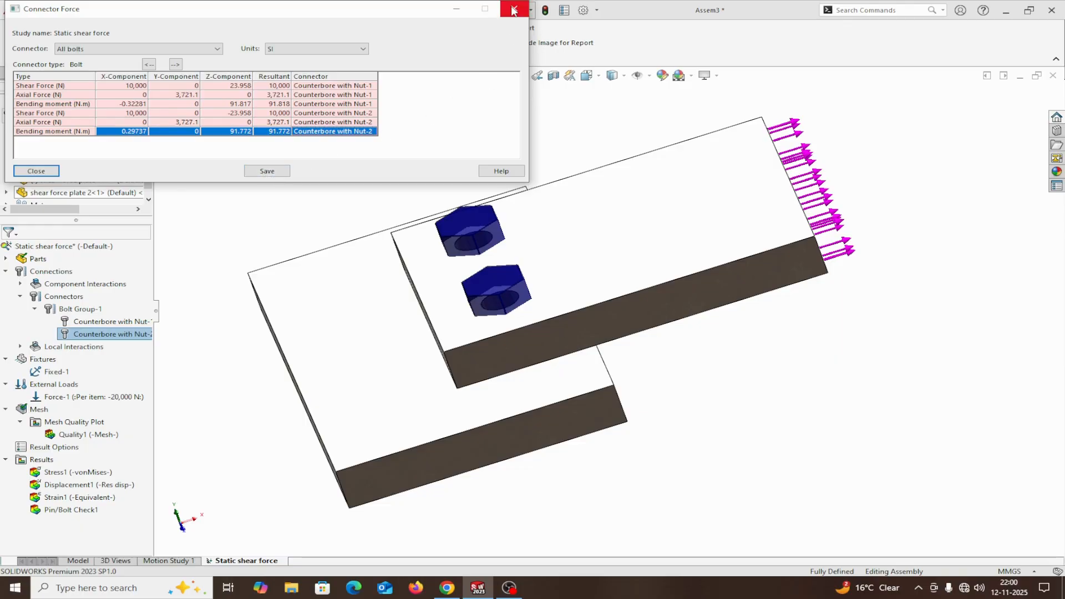
click(514, 10)
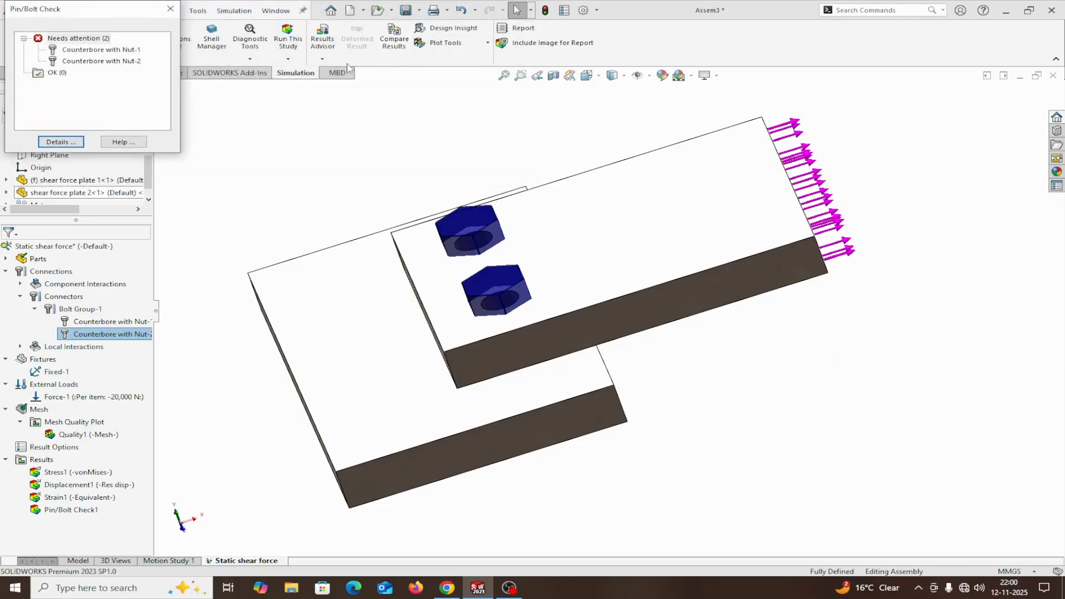
click(170, 8)
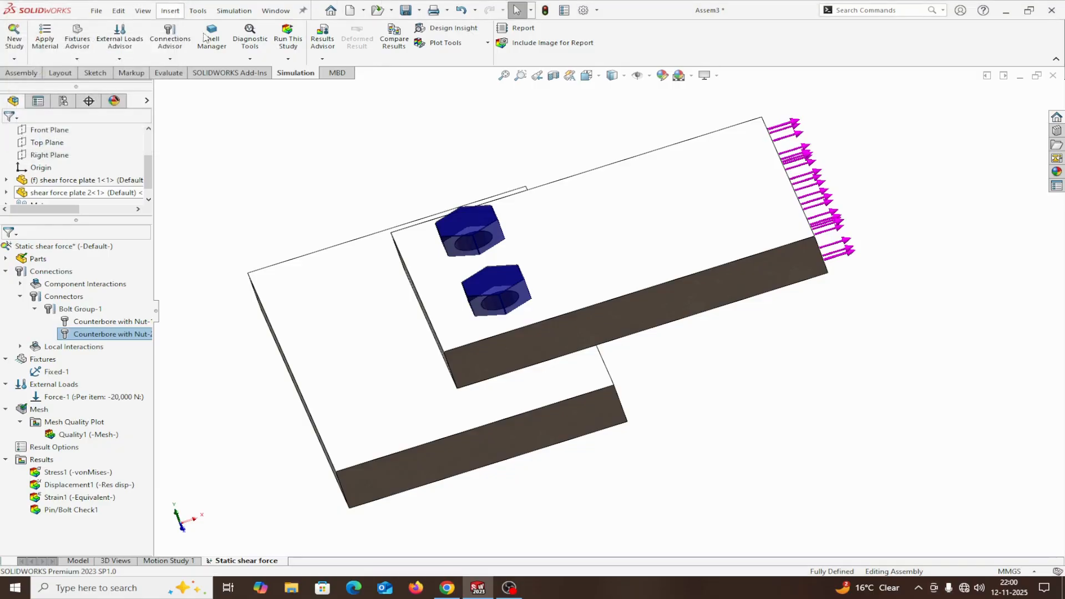
List the result forces as connector forces for all connectors, including the X, Y, Z components, and read the full table.
click(323, 59)
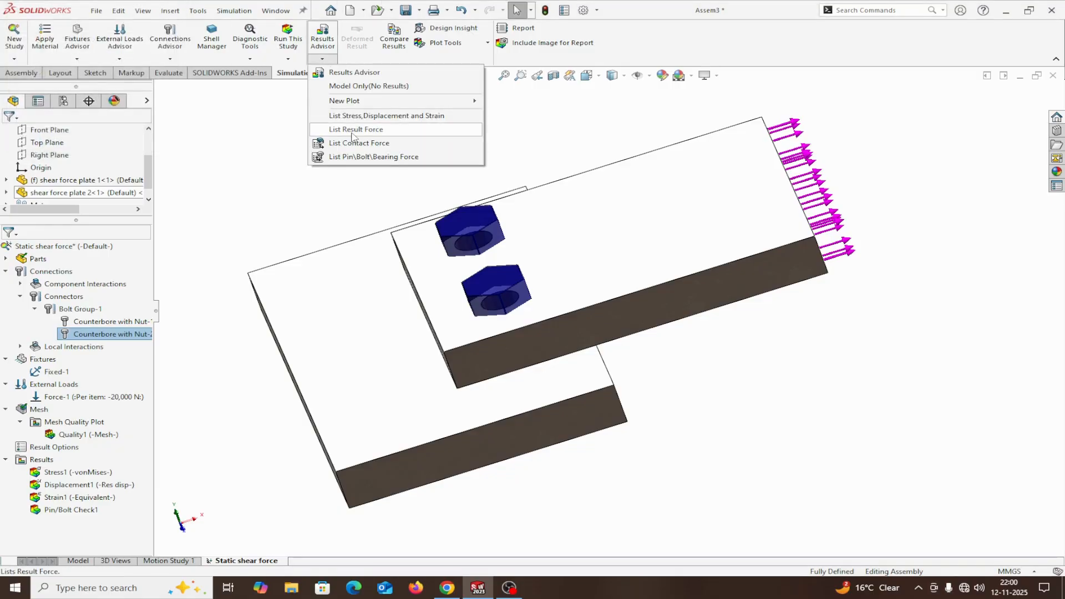
click(353, 131)
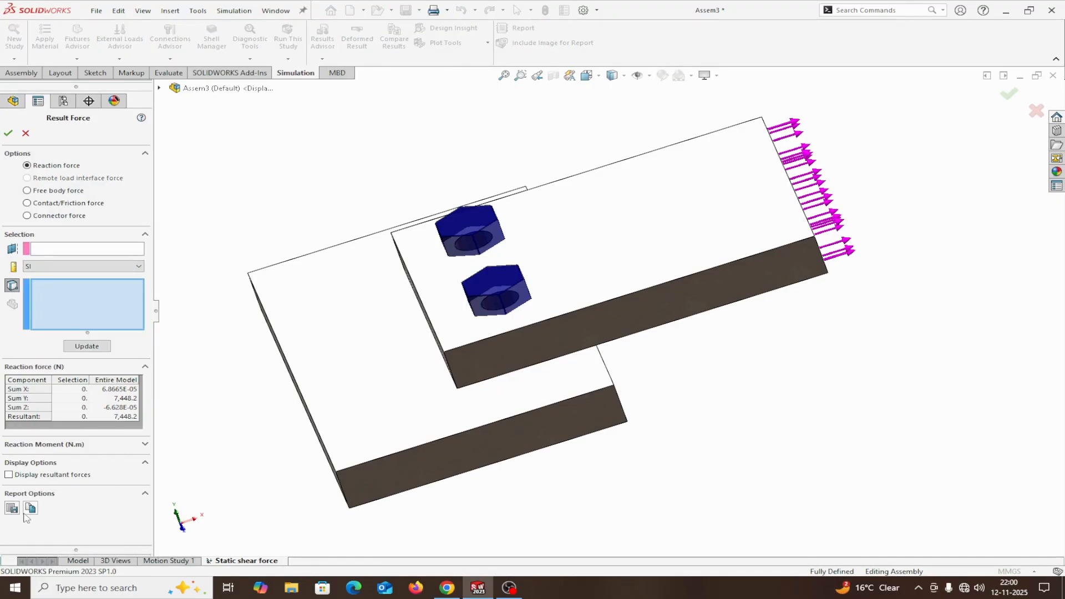
click(86, 348)
click(27, 216)
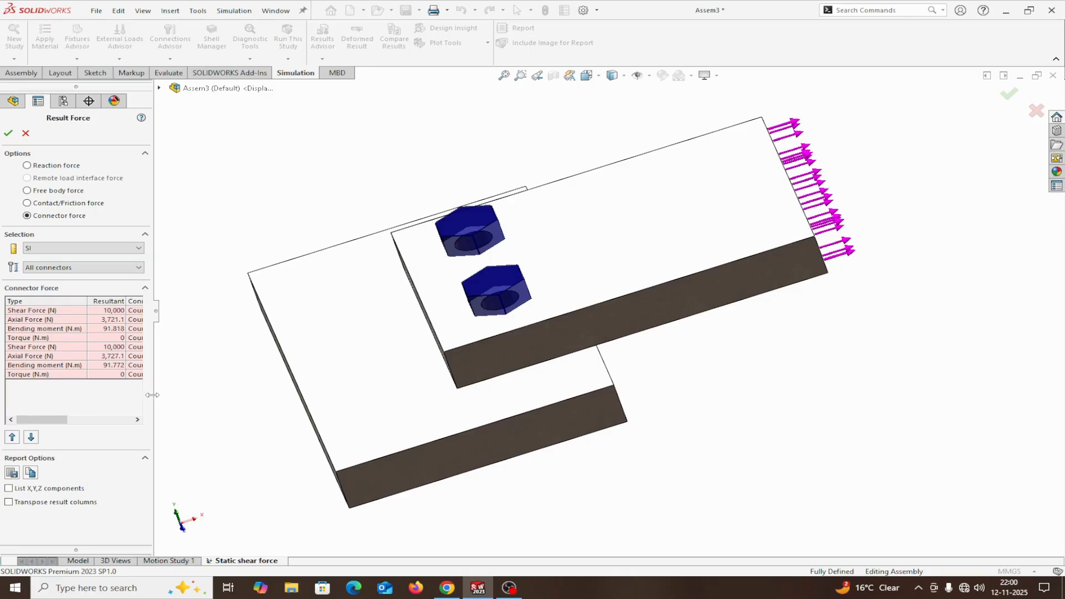
drag(152, 395, 248, 392)
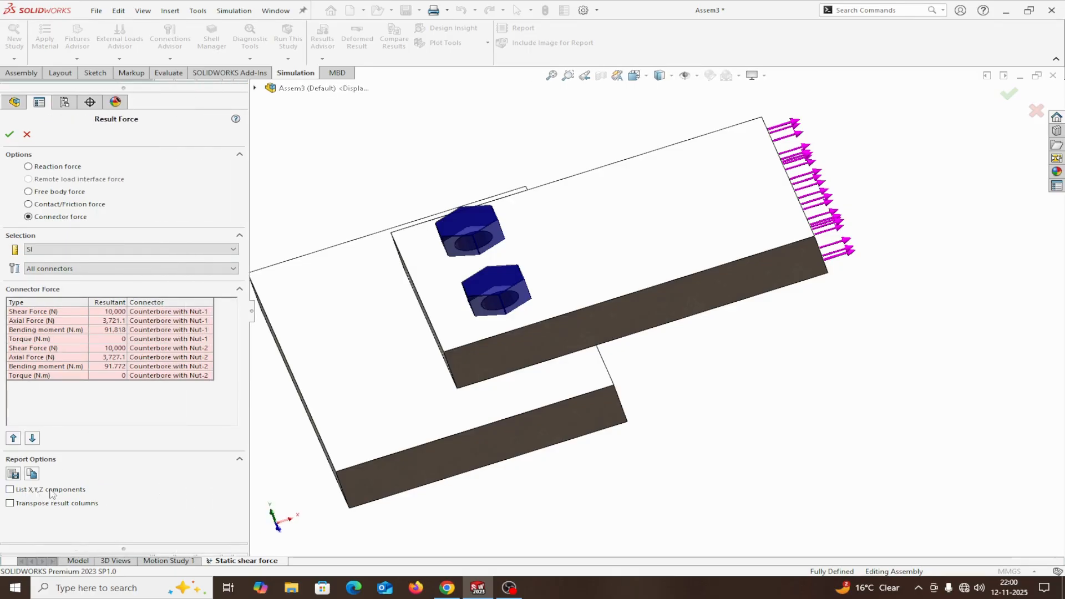
click(11, 490)
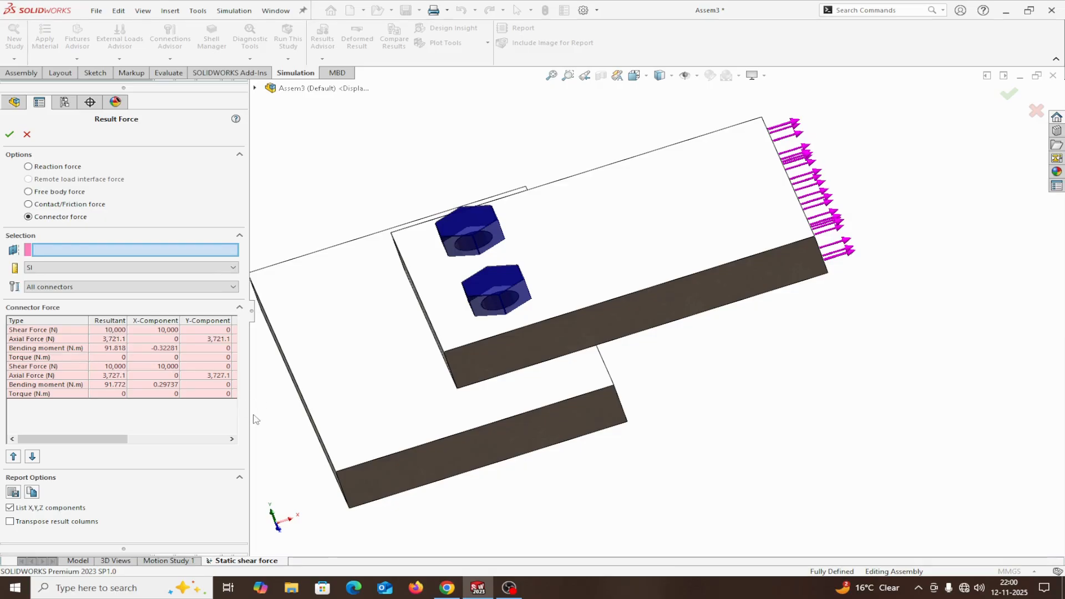
drag(249, 416, 454, 407)
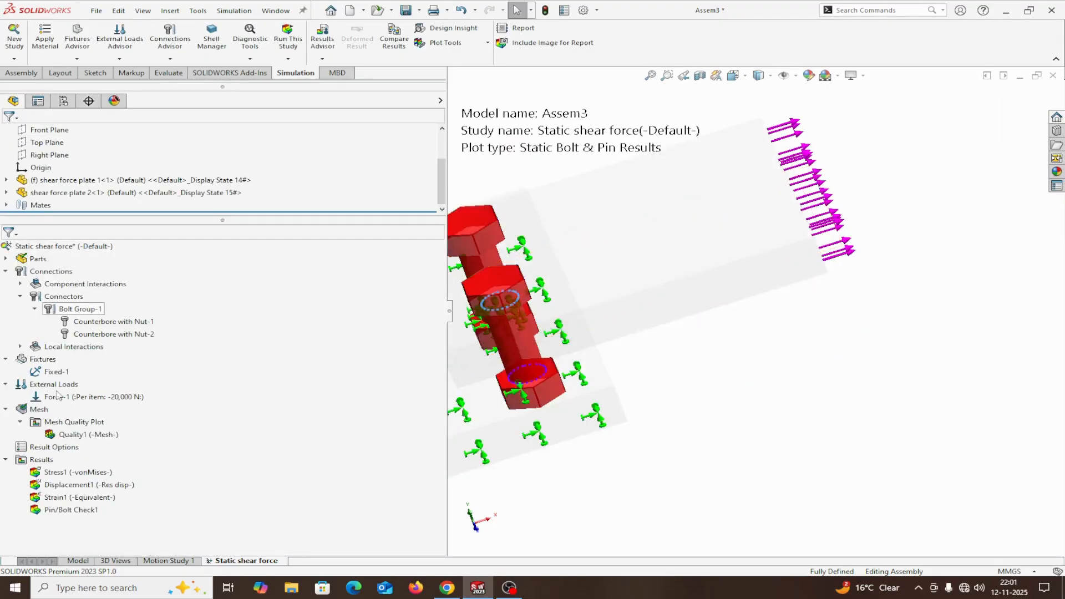
Display the resultant displacement plot with enough room to view both plates.
double_click(57, 485)
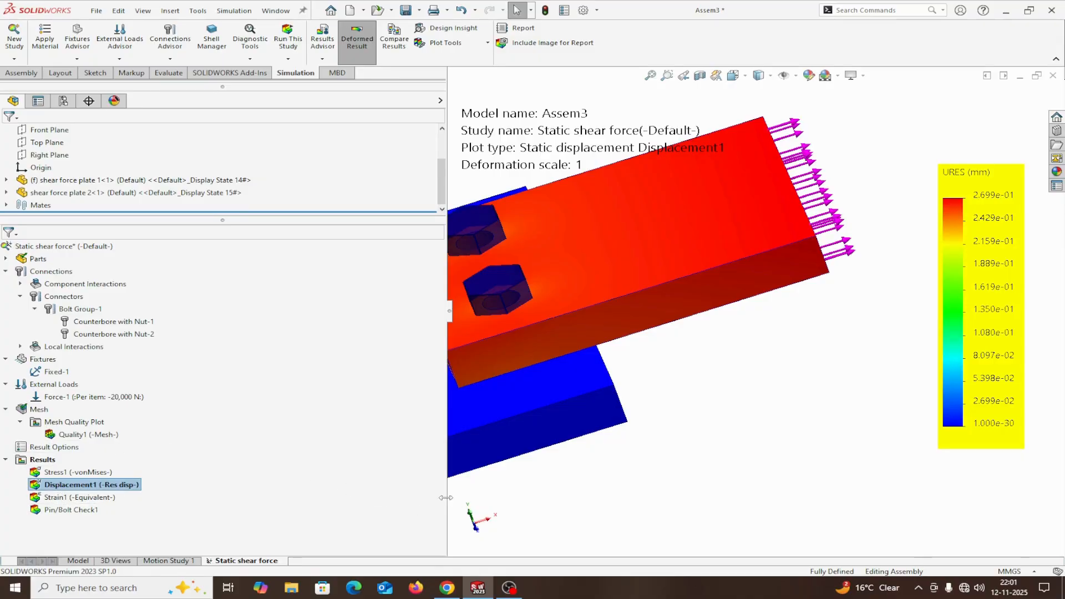
drag(446, 505, 293, 505)
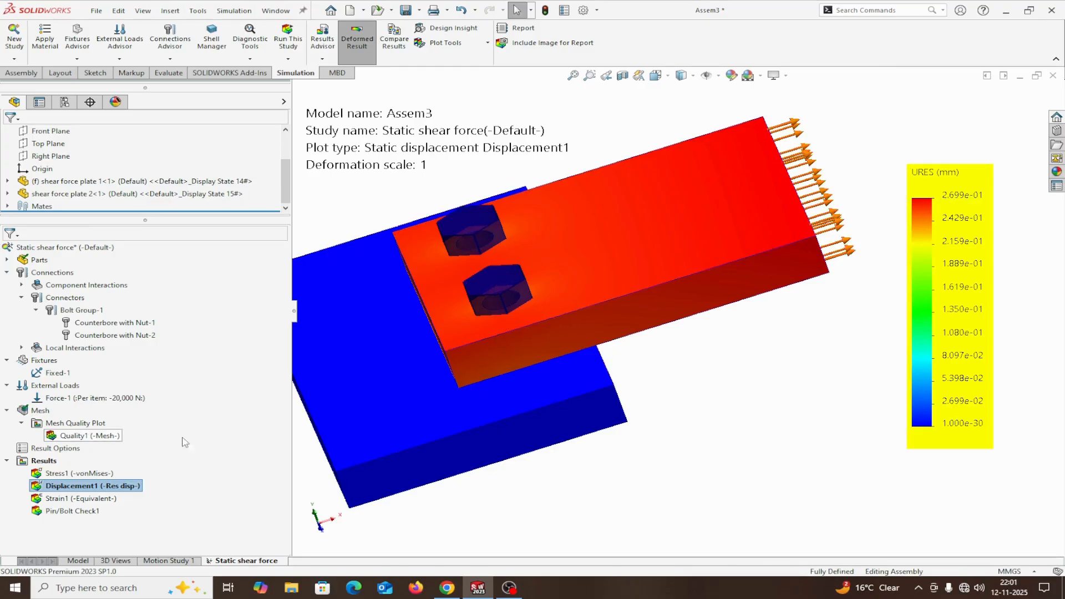
Turn on the minimum and maximum annotations in the chart options of the Displacement1 plot.
right_click(73, 486)
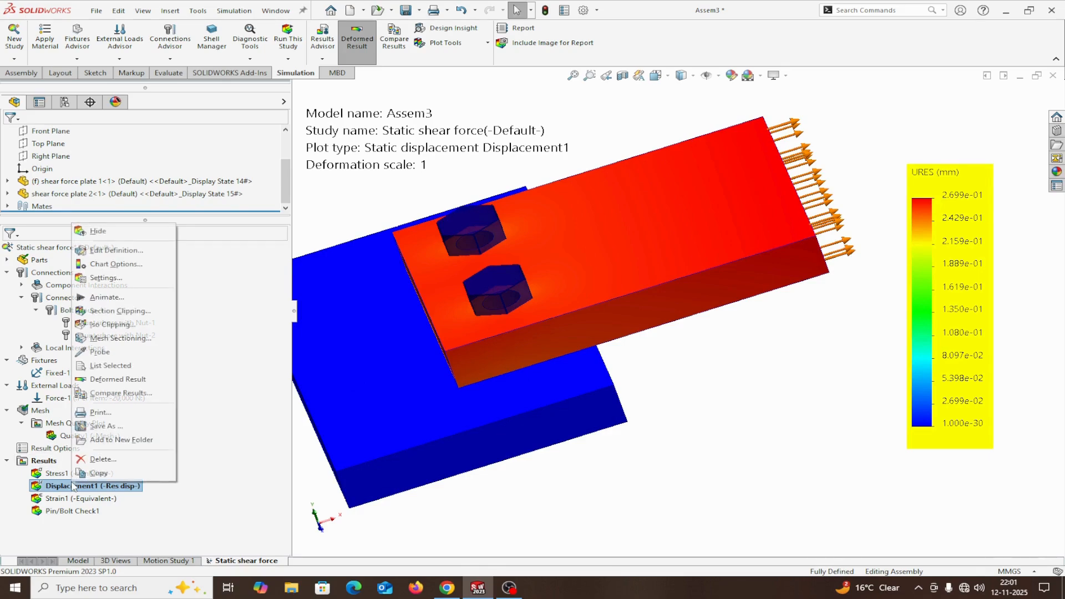
click(108, 265)
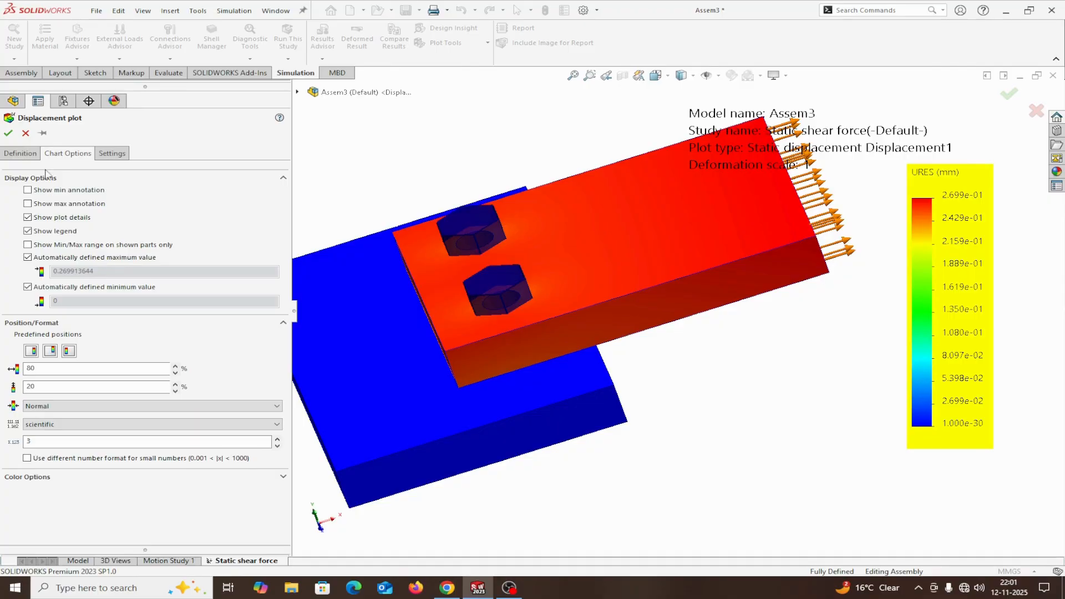
click(28, 191)
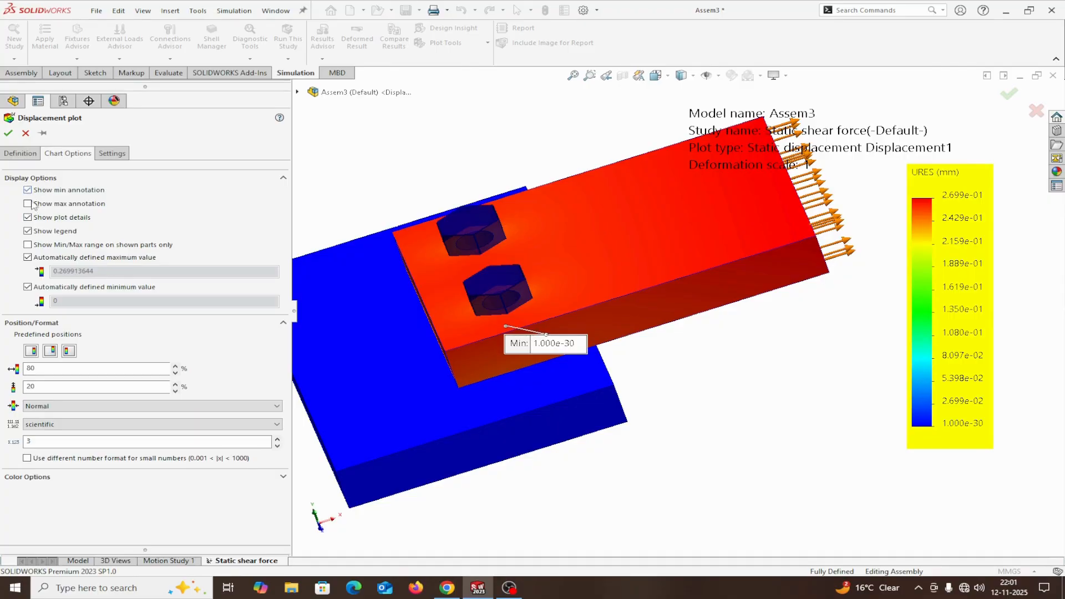
click(28, 204)
click(32, 160)
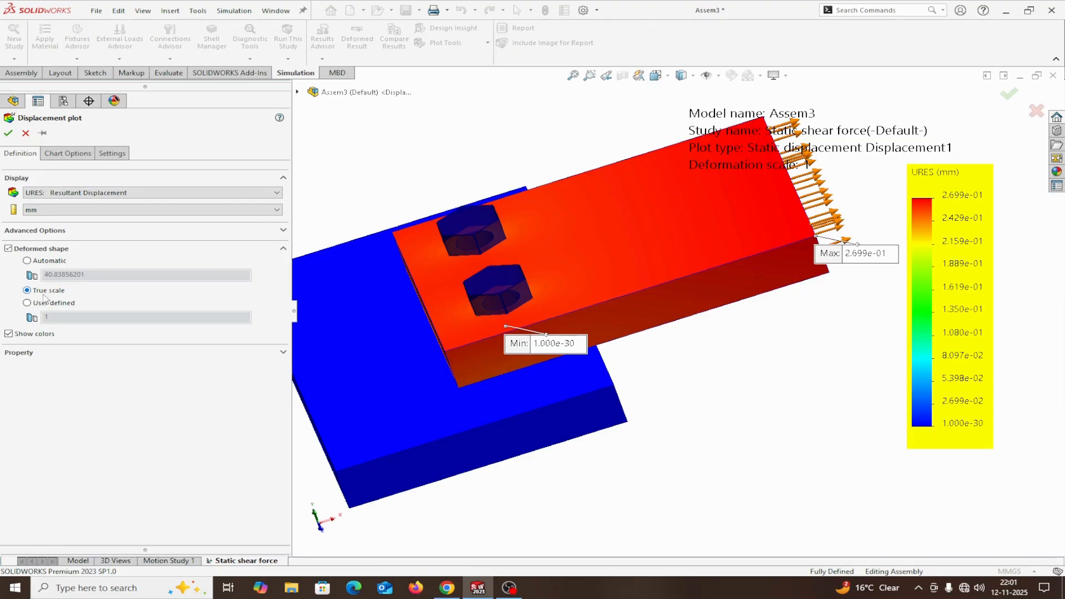
click(8, 133)
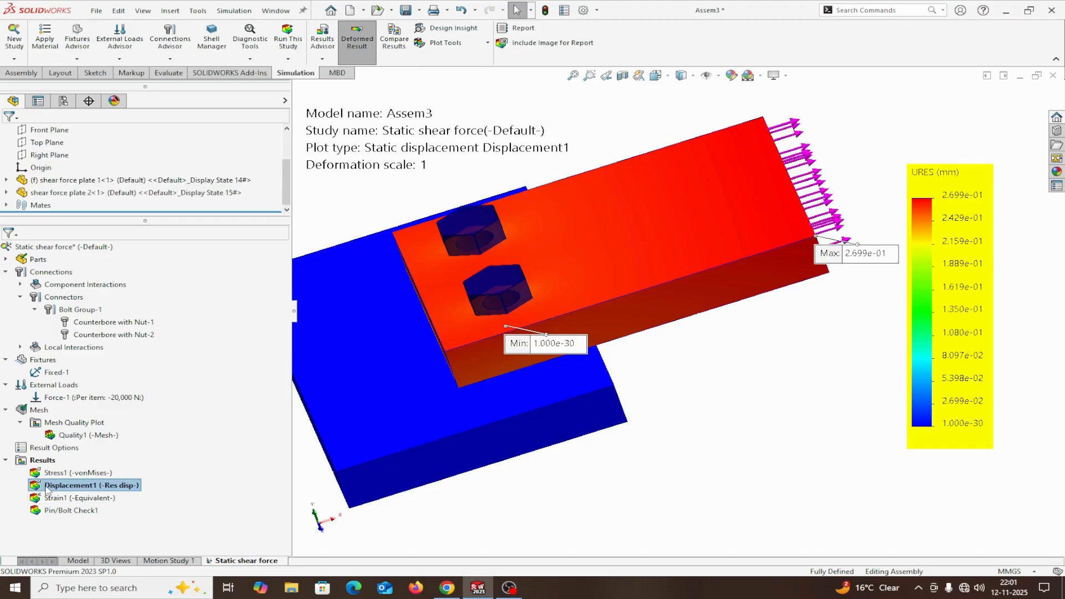
Animate the displacement plot, lower the animation speed to 80, replay it and close the animation.
right_click(46, 486)
click(78, 301)
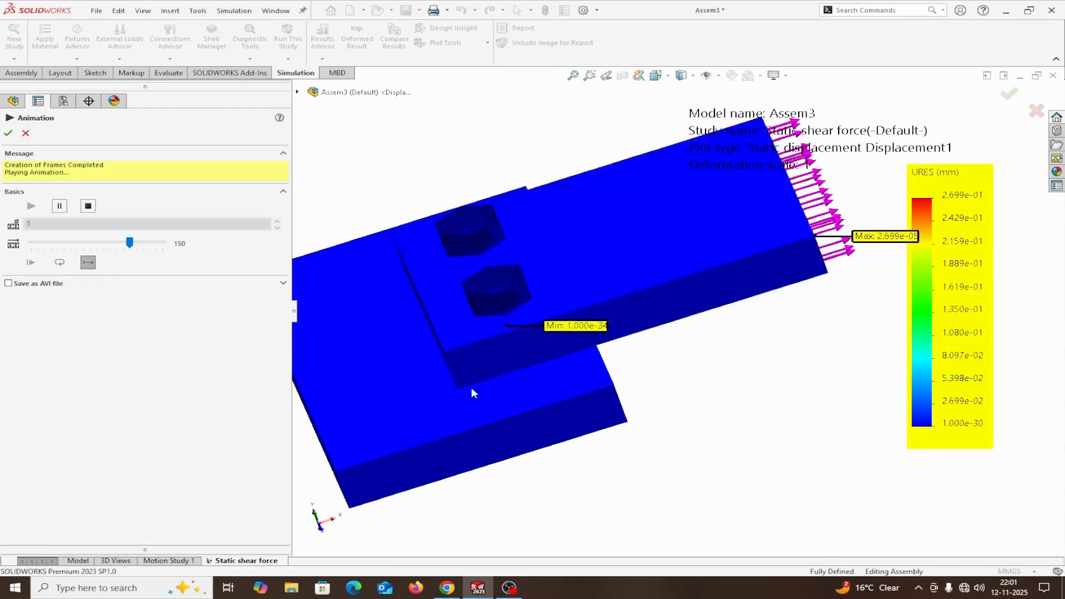
drag(129, 242, 79, 242)
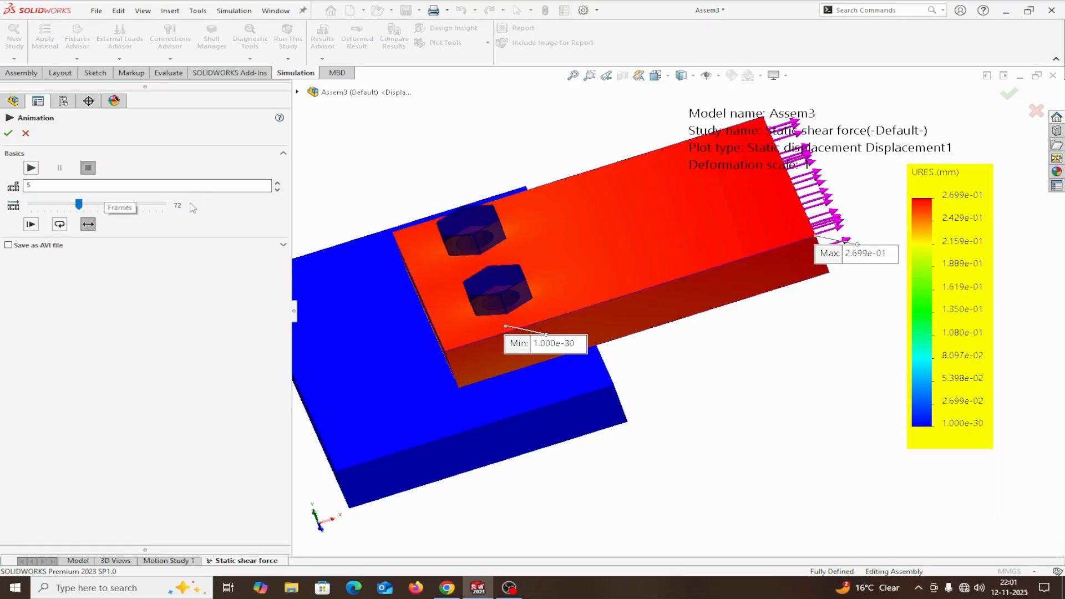
drag(79, 205, 86, 205)
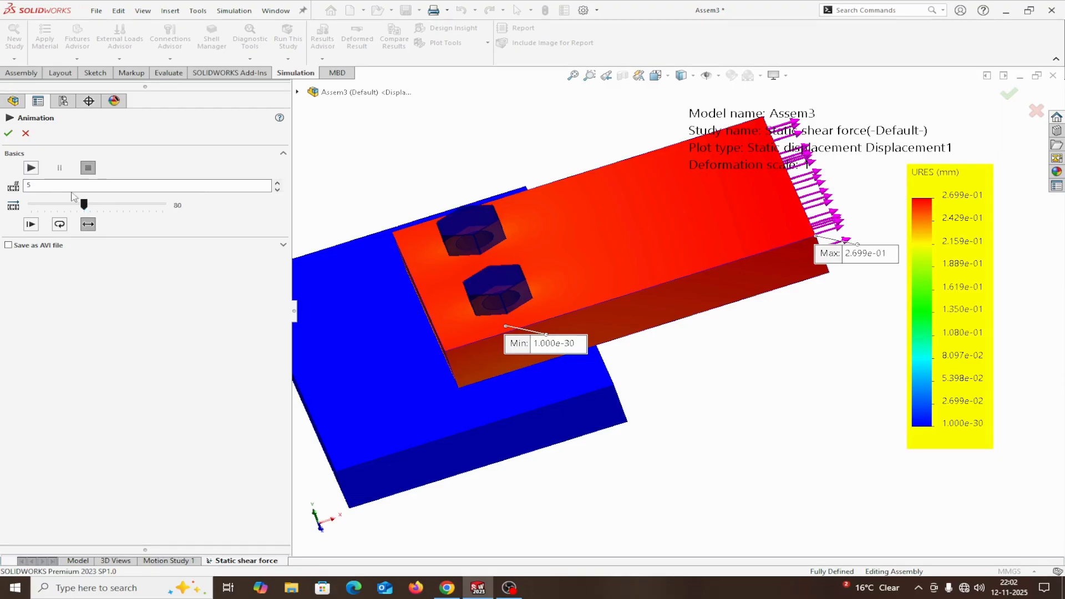
click(31, 167)
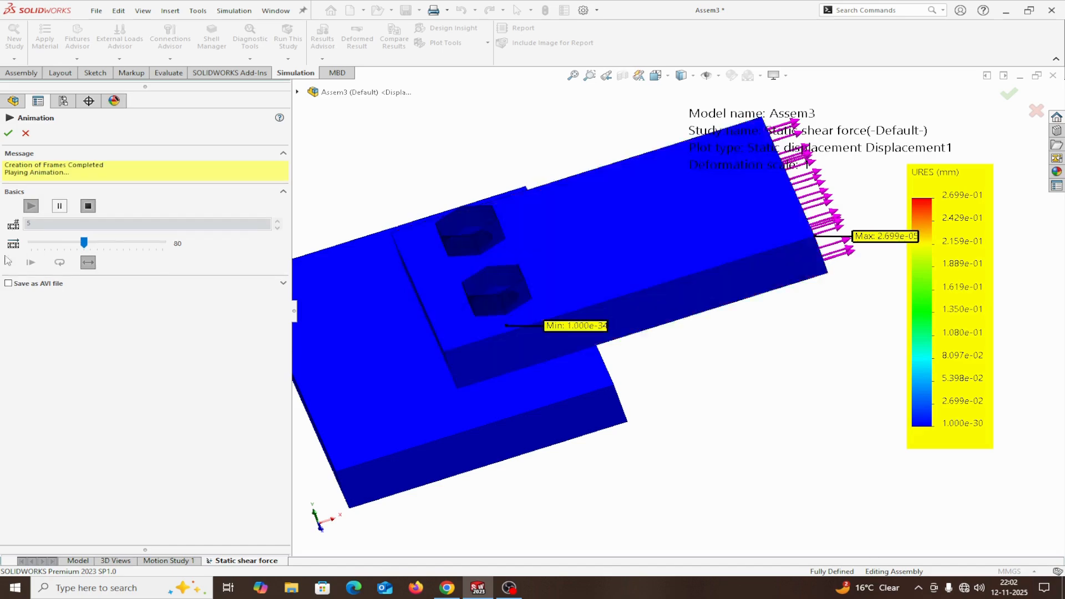
click(9, 134)
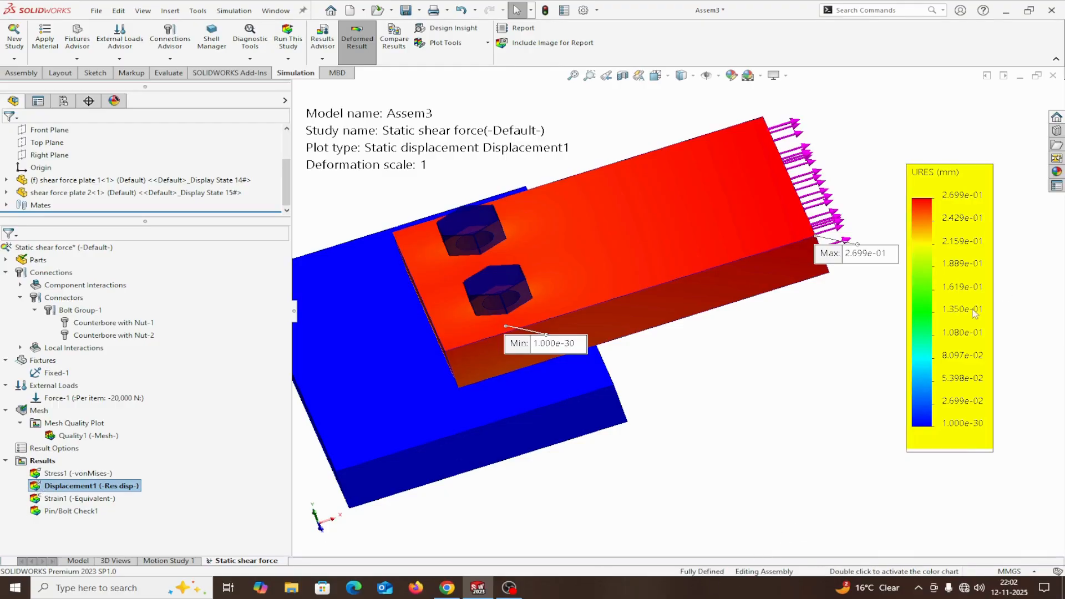
Set the displacement plot's number format to floating, accept it and widen the graphics area beside the study tree.
right_click(63, 492)
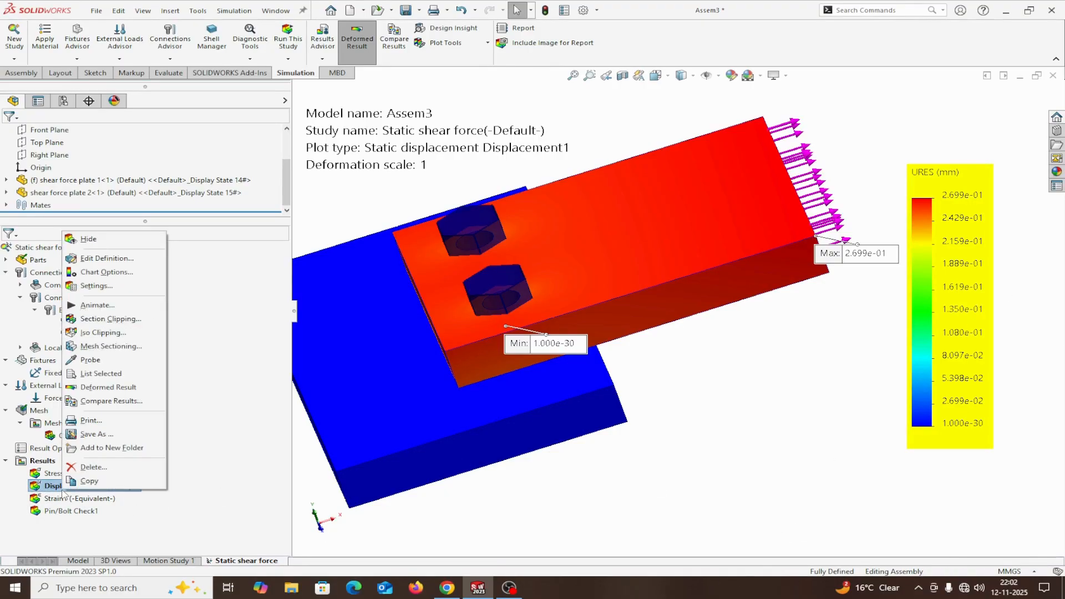
click(94, 274)
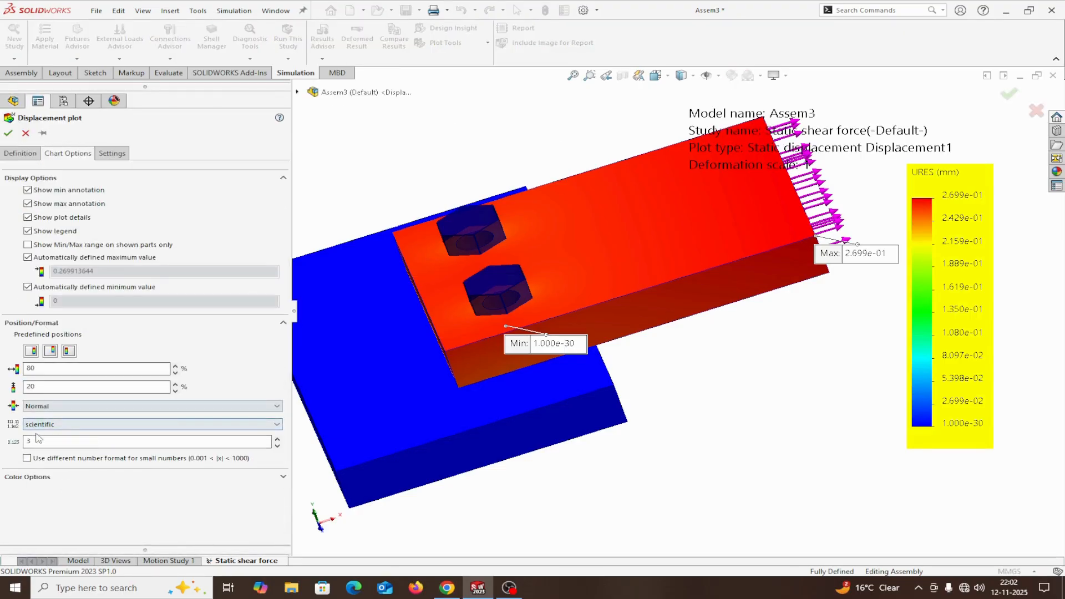
click(99, 428)
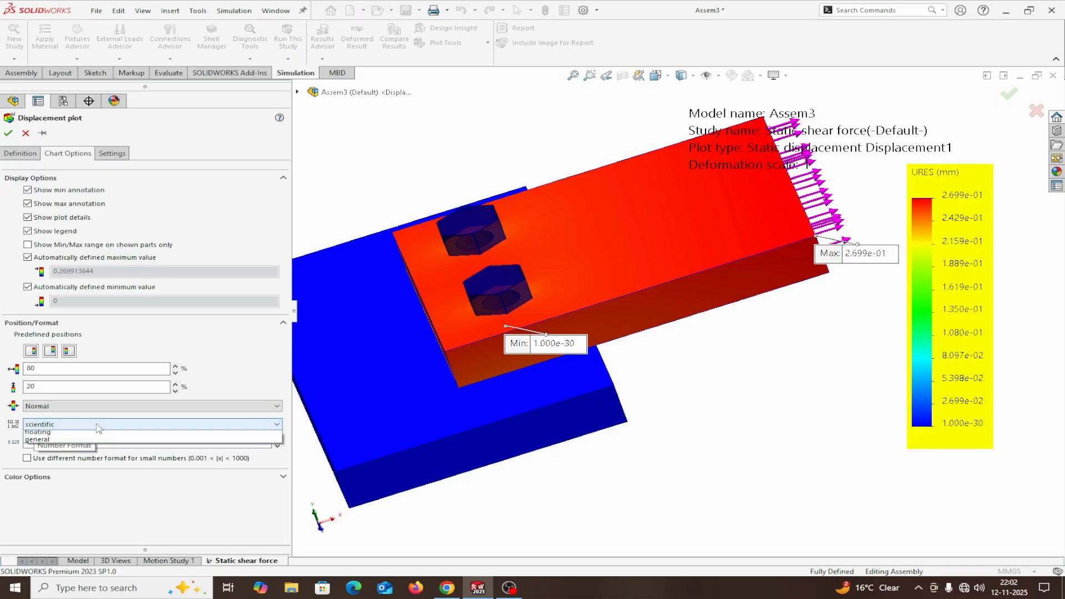
click(59, 442)
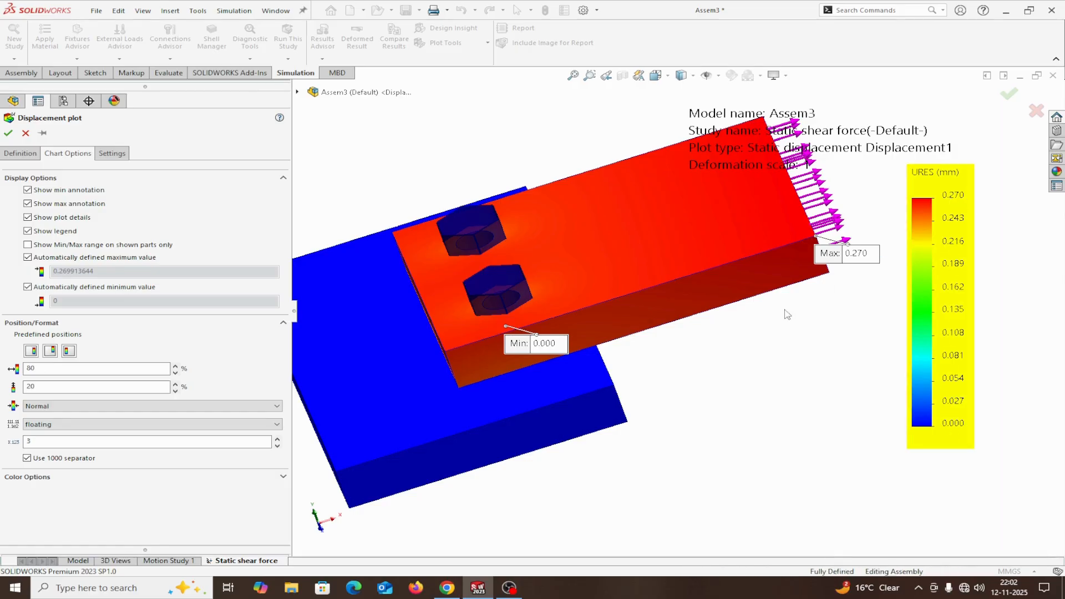
click(8, 134)
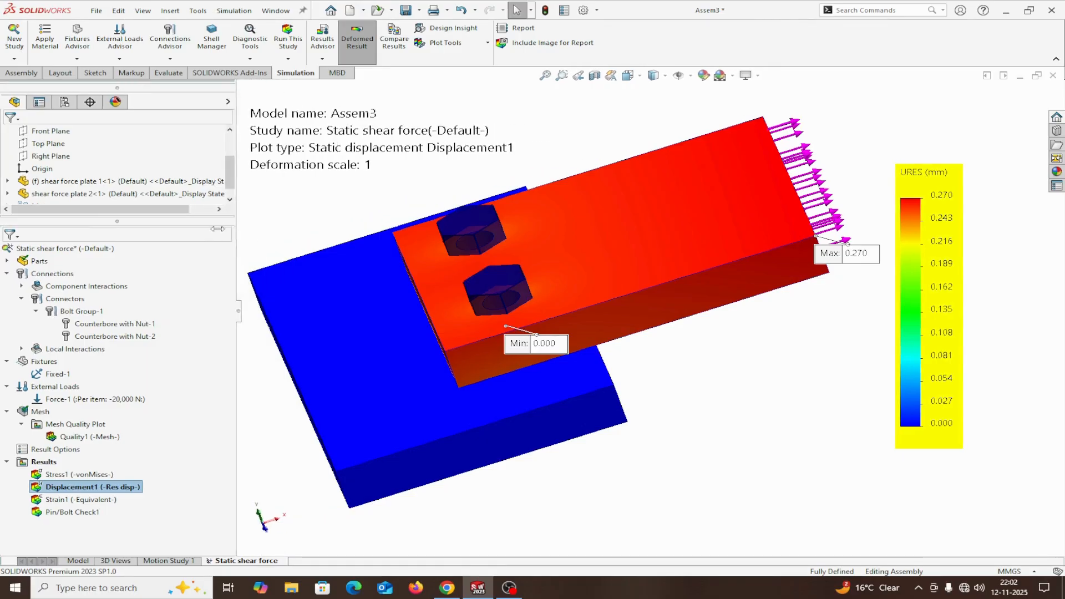
drag(293, 227, 188, 230)
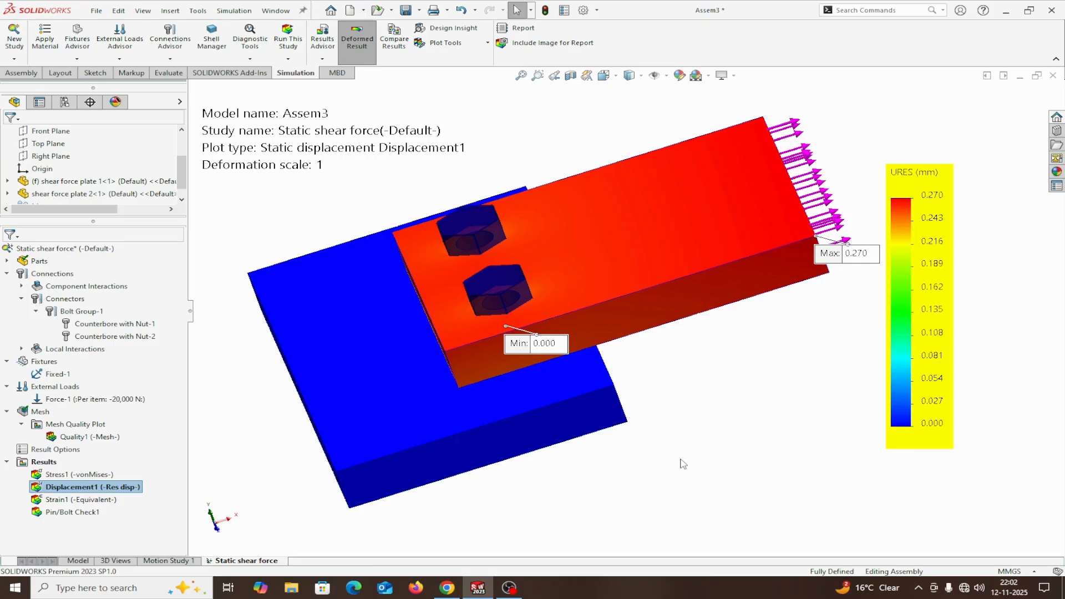